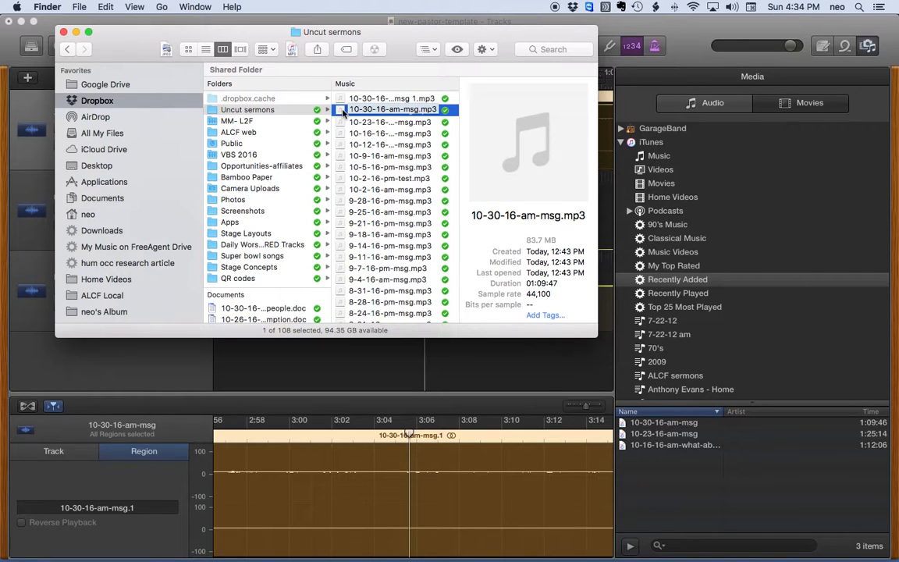
Trash 10-30-16-am-msg.mp3 from Uncut sermons and open 10-30-16-am-msg 1.mp3 in iTunes
right_click(340, 111)
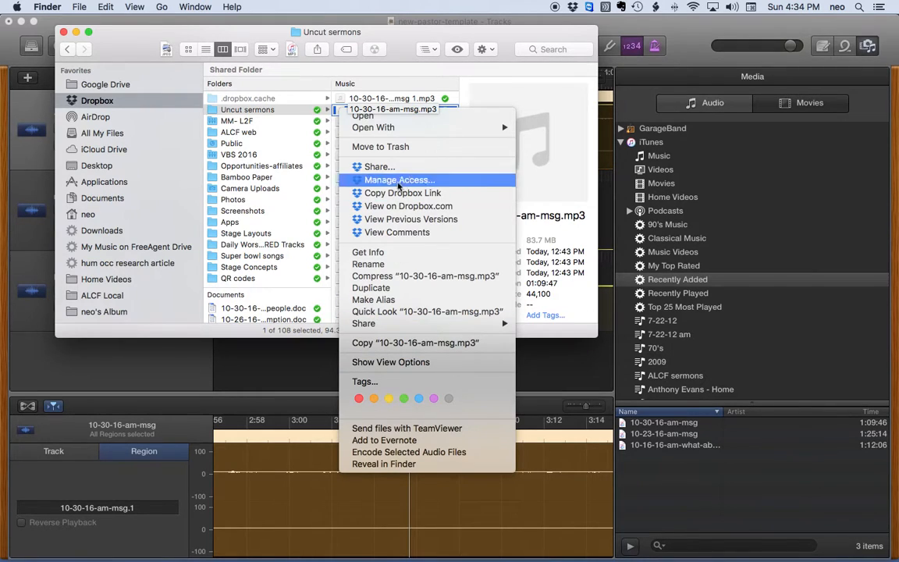
left_click(401, 148)
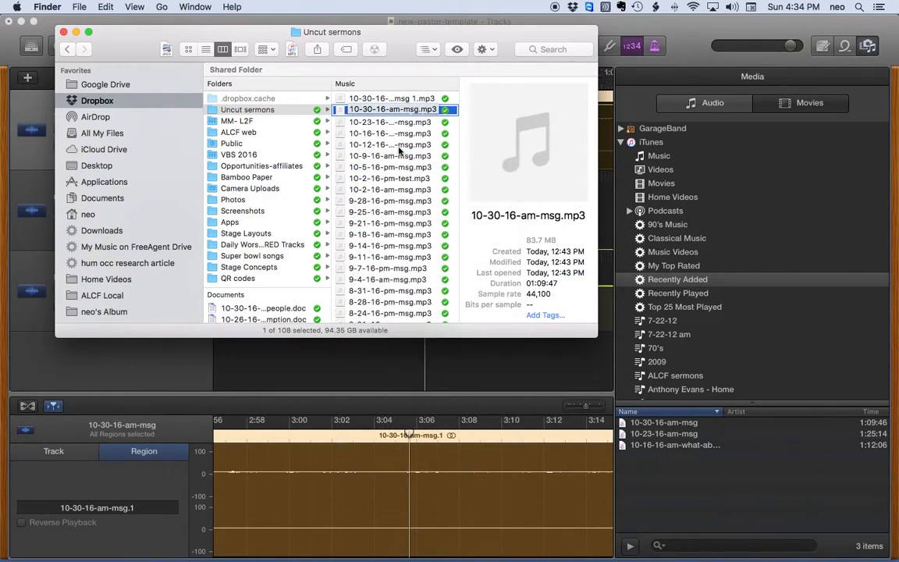
left_click(342, 100)
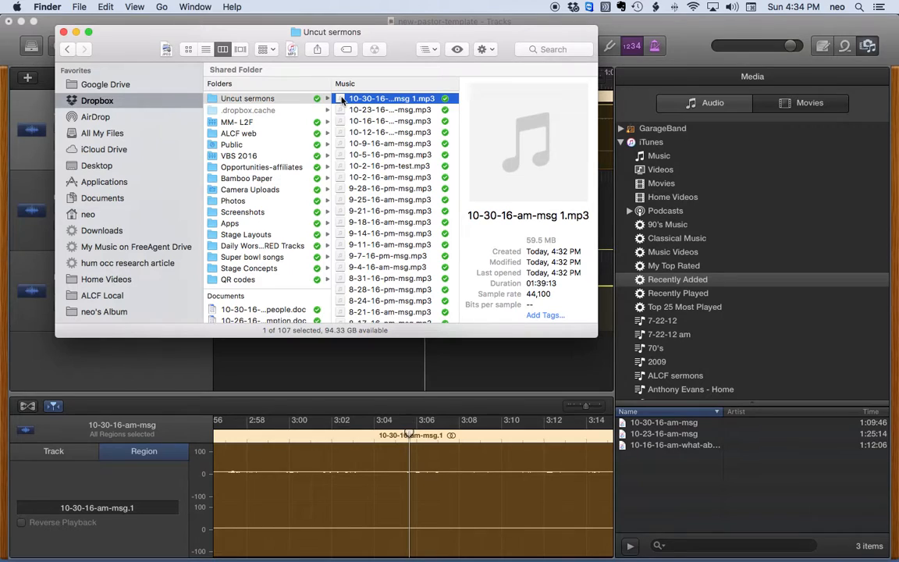
double_click(342, 100)
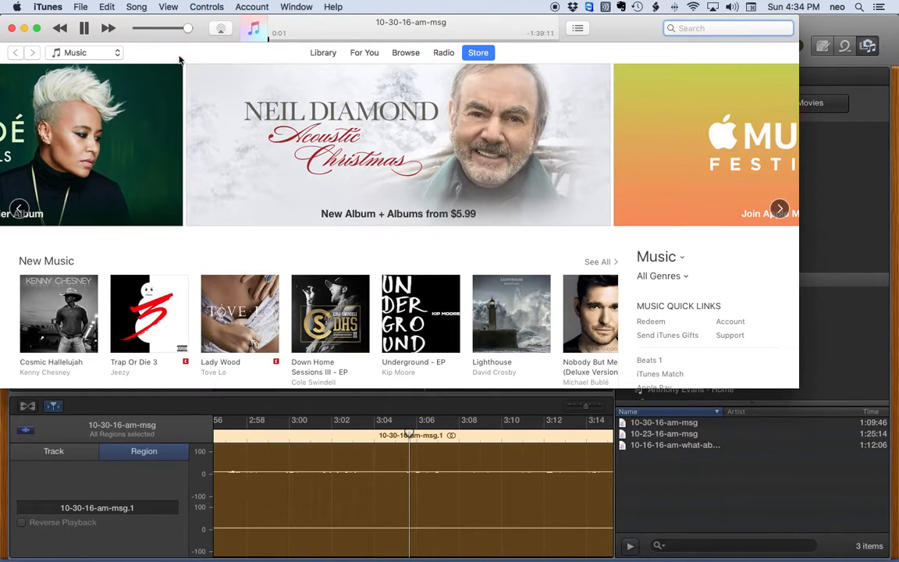
Pause the new sermon in iTunes, close iTunes, and bring the new-pastor-template project forward
left_click(84, 29)
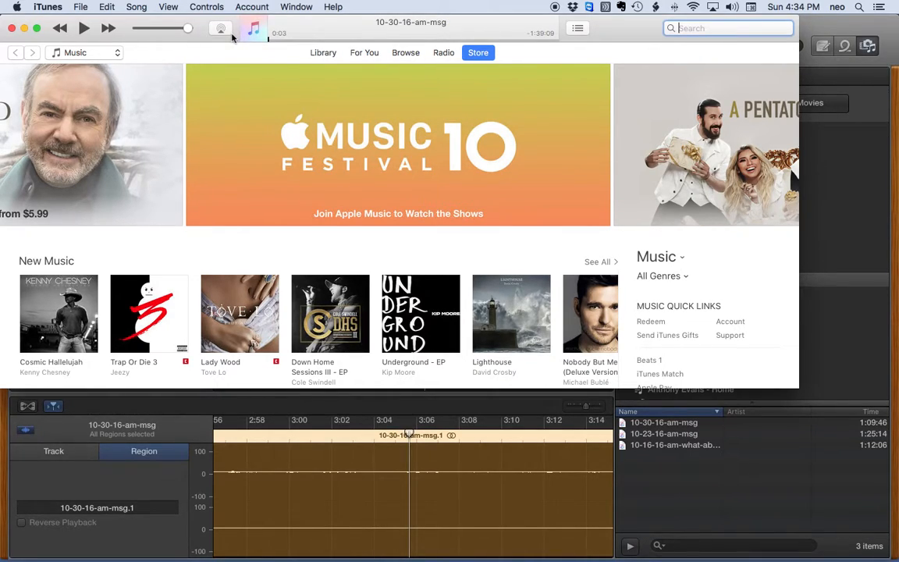
left_click(12, 28)
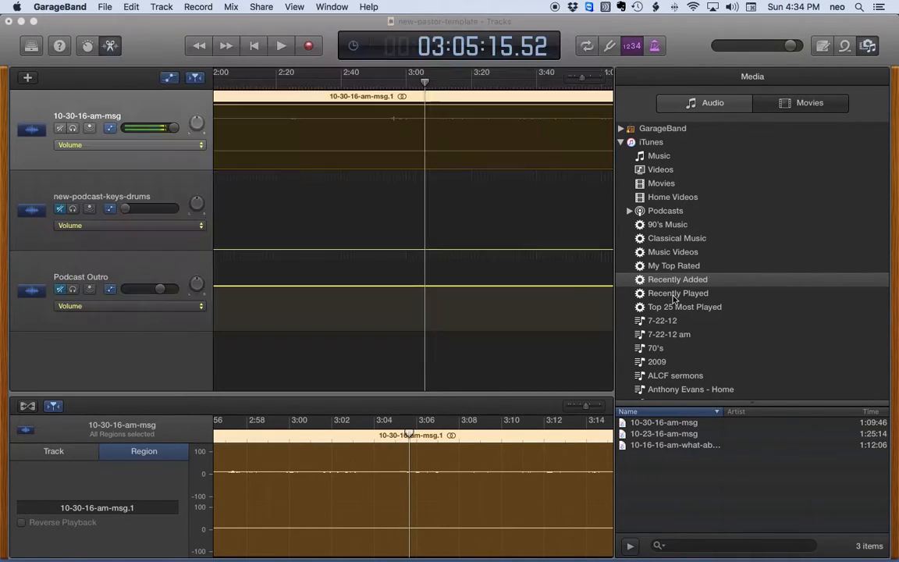
left_click(674, 299)
Show iTunes Recently Added in the Media browser and delete the old sermon region from track 1
left_click(673, 295)
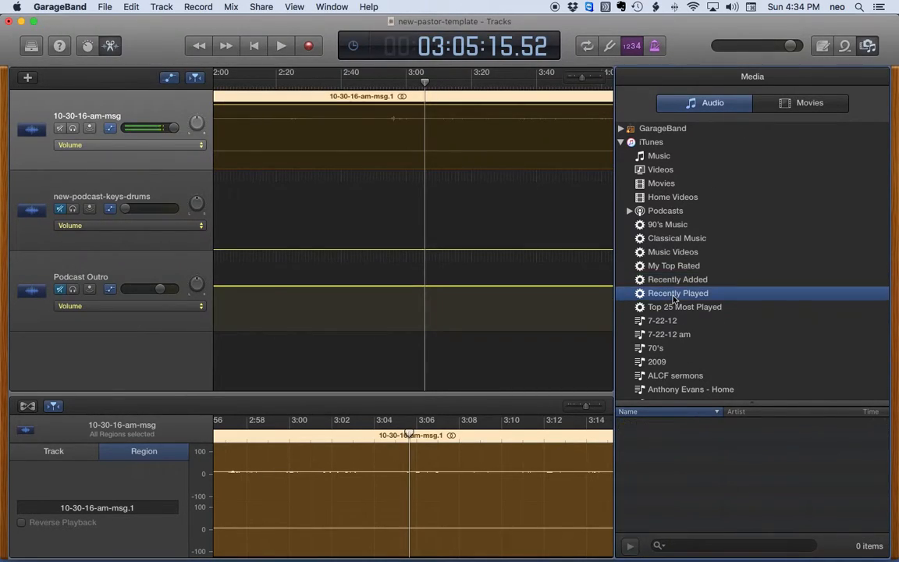
left_click(665, 281)
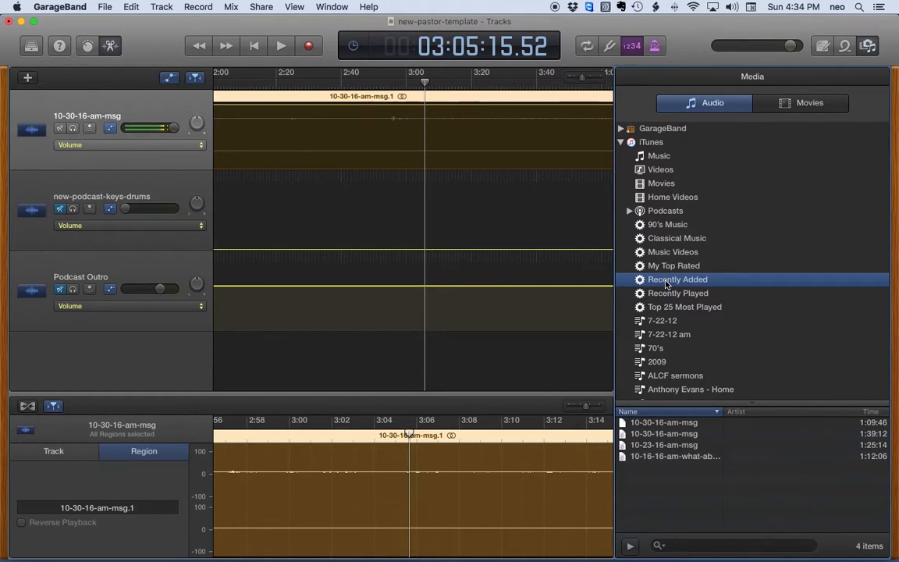
left_click(650, 435)
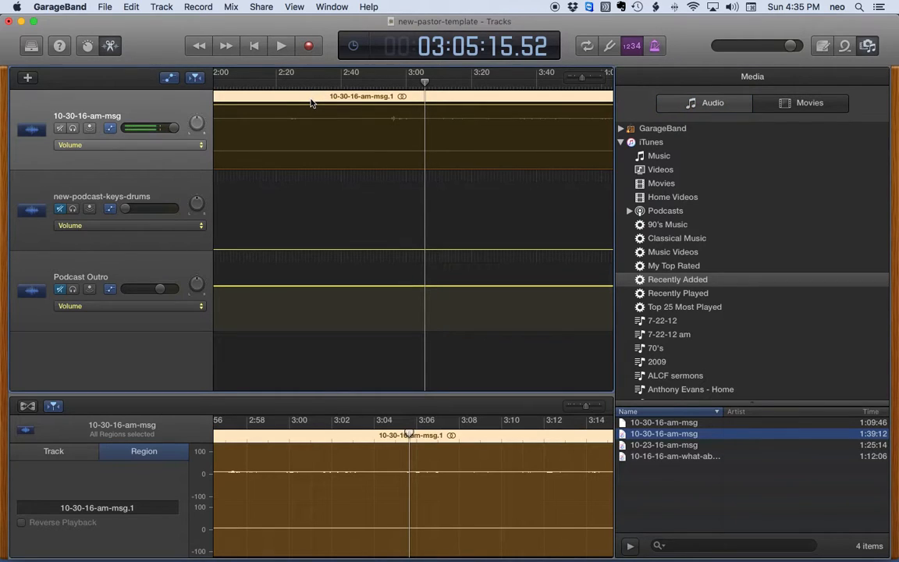
key("Delete")
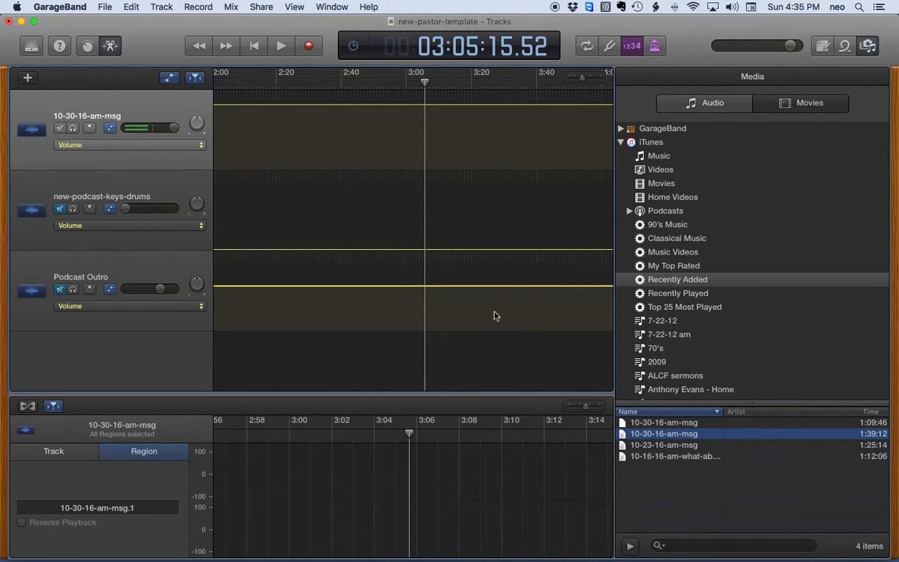
Drag the new 1:39:12 sermon recording onto the first track right after the intro
scroll(495, 312, "left", 10)
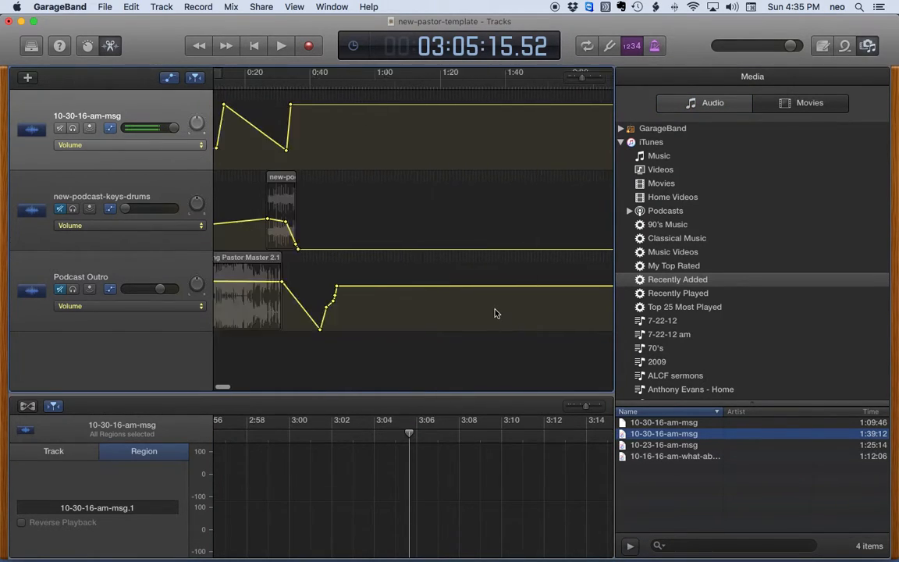
left_click(620, 434)
left_click_drag(621, 434, 620, 435)
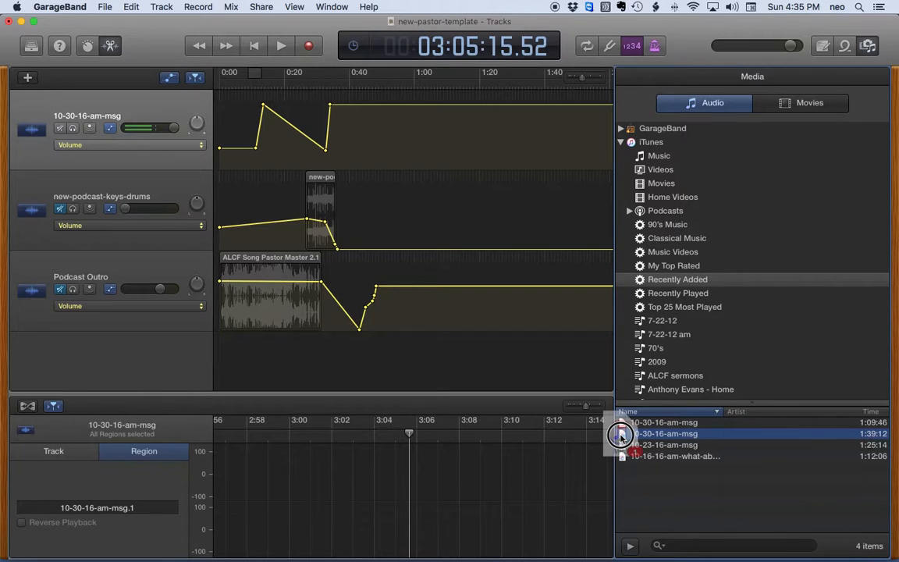
left_click_drag(620, 435, 328, 146)
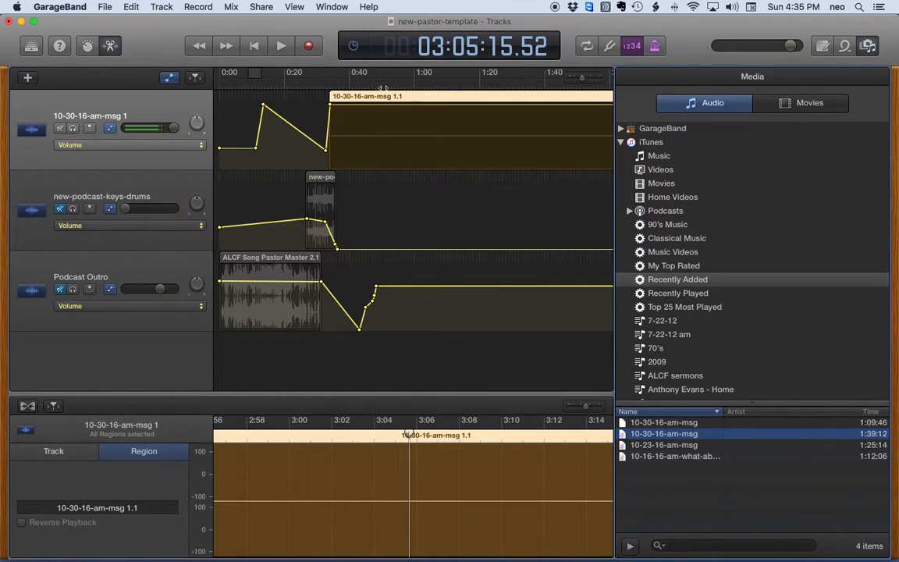
scroll(441, 114, "right", 15)
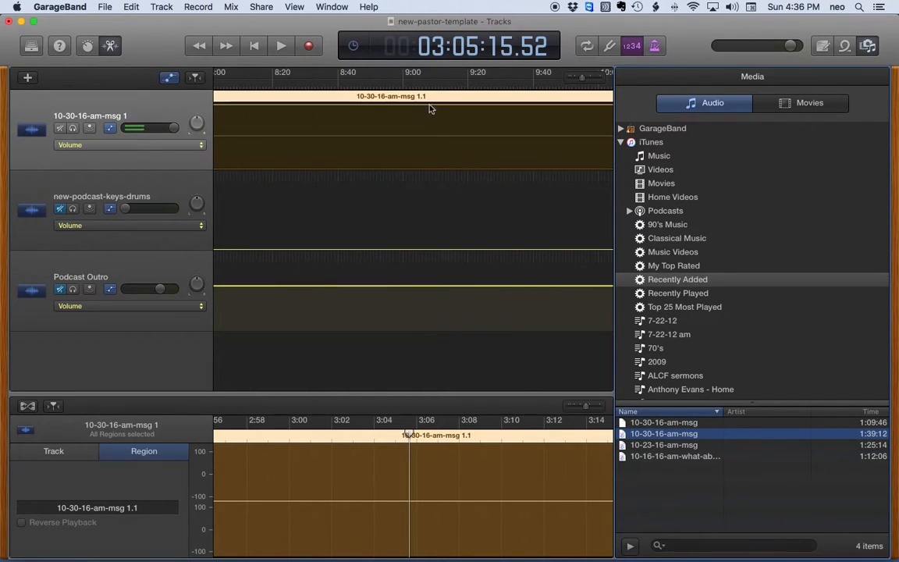
scroll(305, 96, "left", 10)
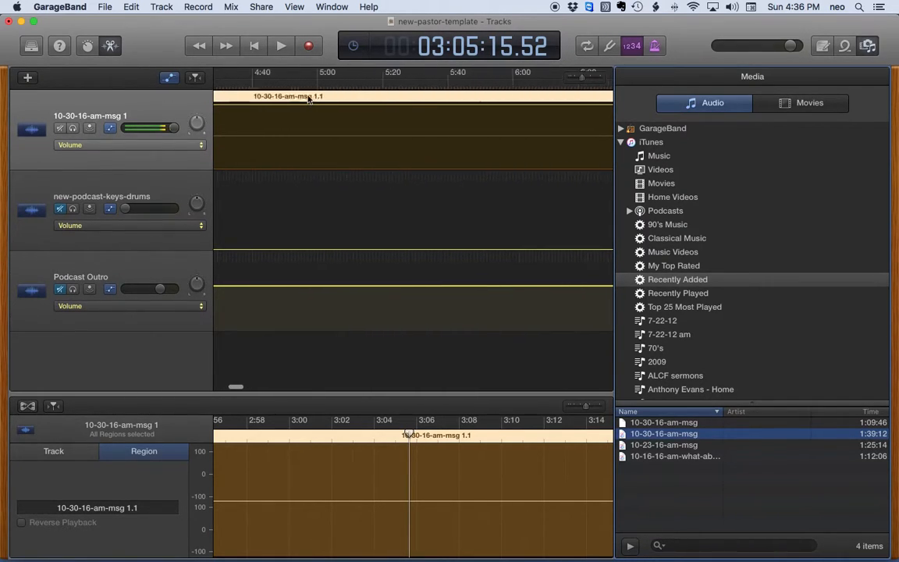
scroll(378, 86, "right", 1)
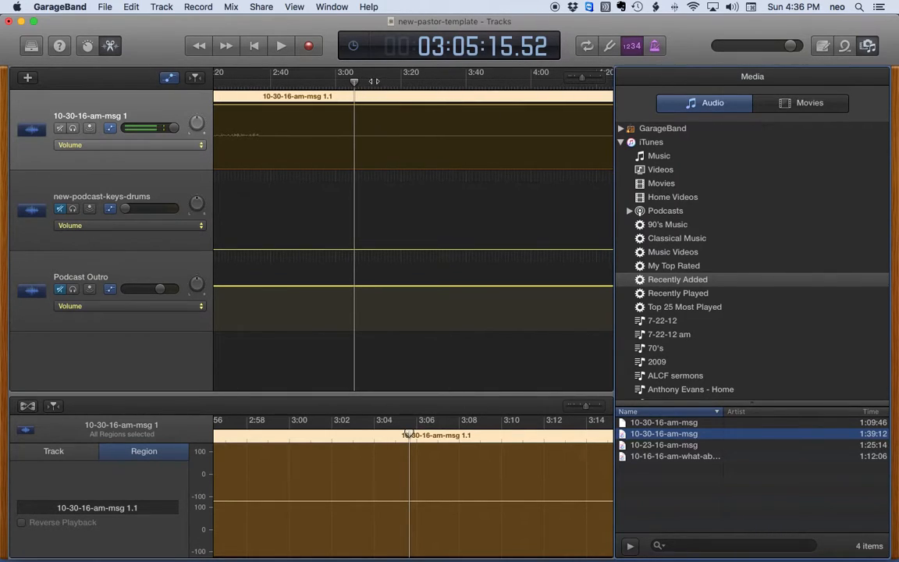
left_click(334, 83)
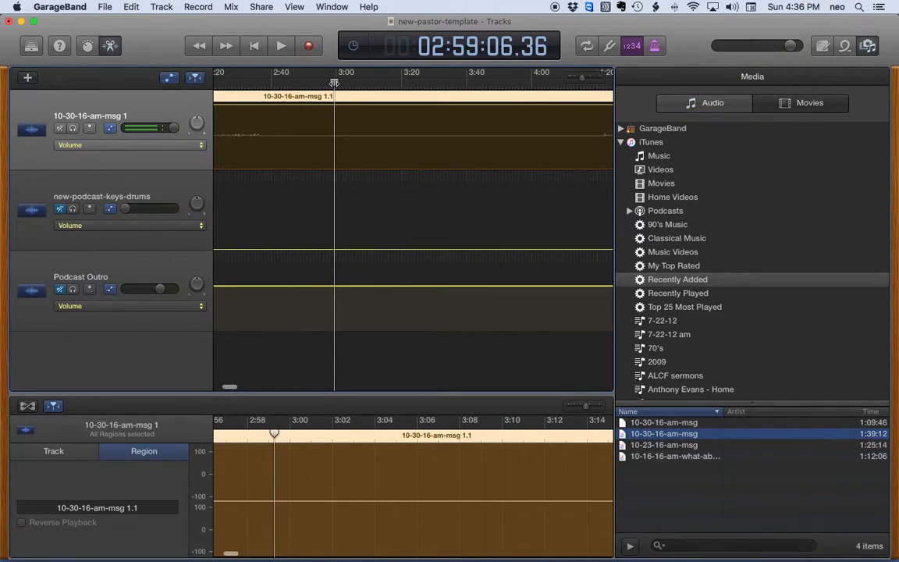
key("space")
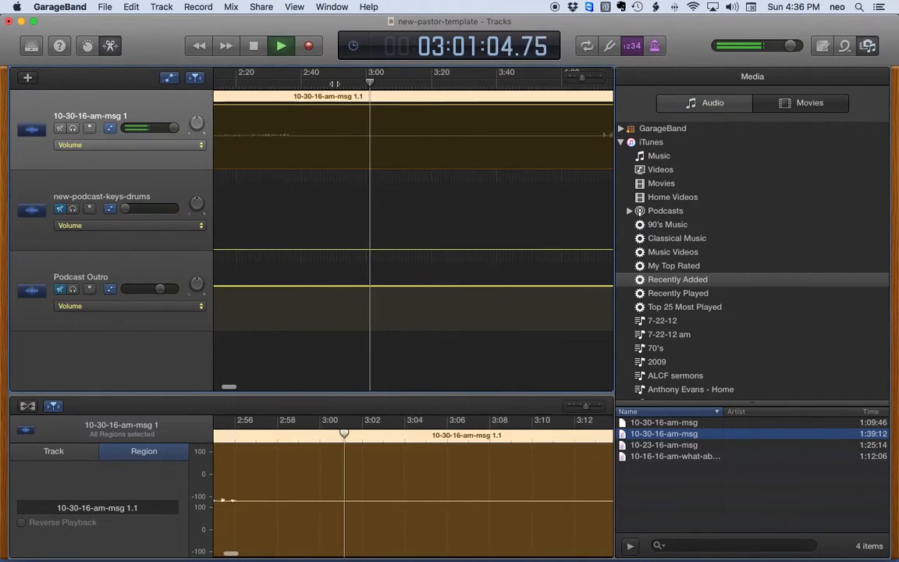
key("space")
scroll(437, 121, "right", 5)
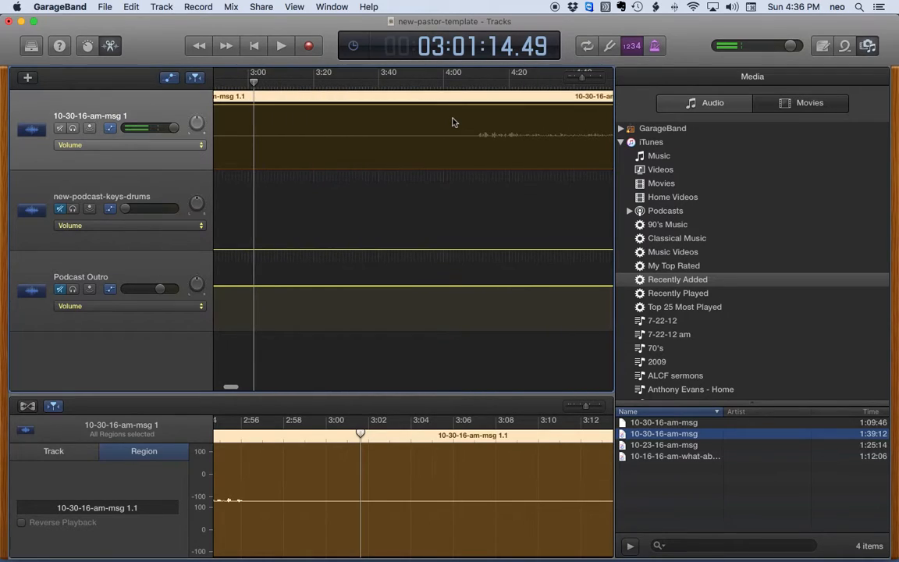
scroll(452, 122, "right", 2)
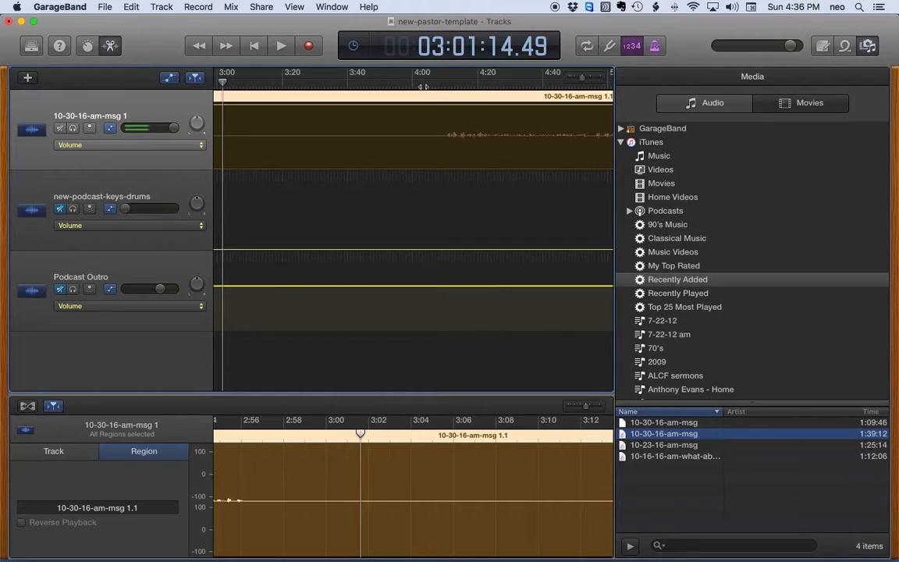
left_click(424, 83)
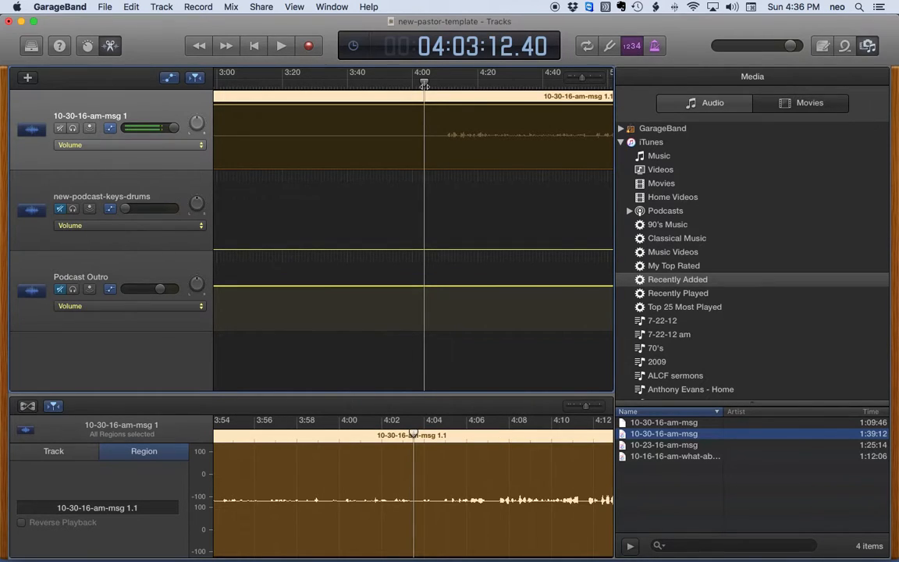
key("space")
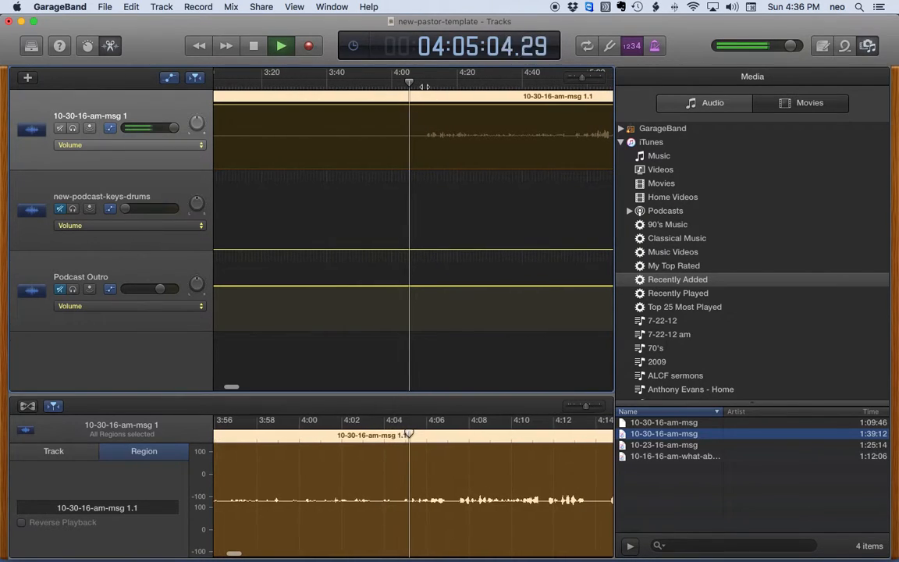
key("space")
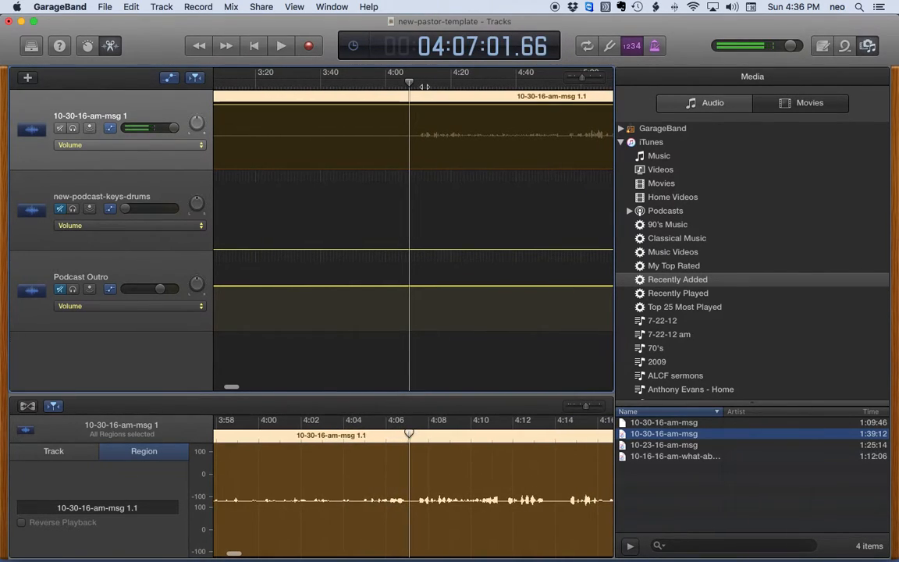
scroll(484, 87, "right", 1)
scroll(484, 88, "right", 15)
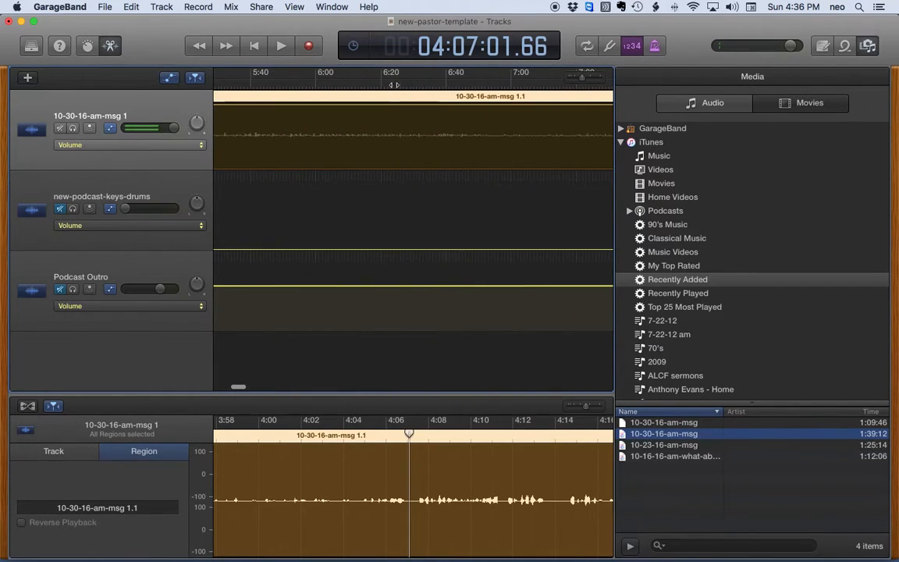
left_click(394, 86)
key("space")
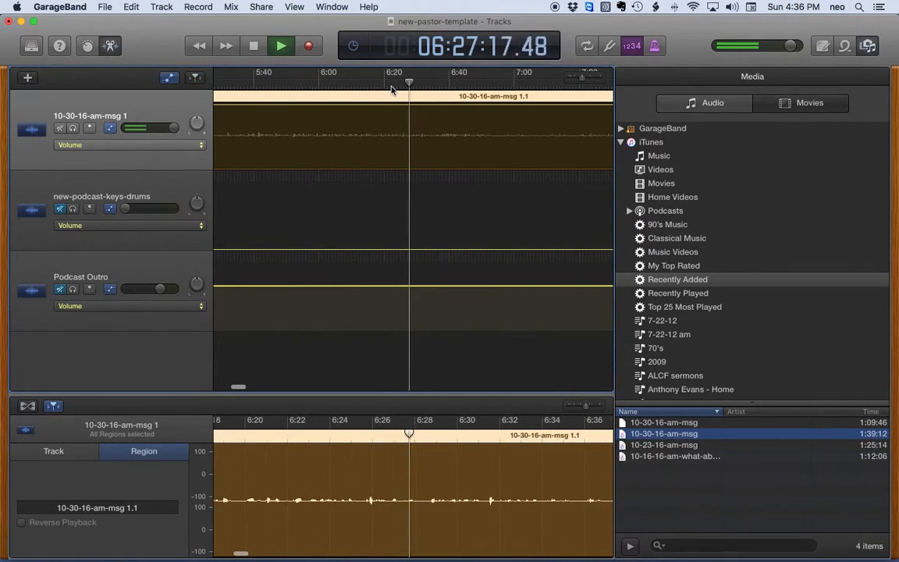
key("space")
scroll(443, 101, "right", 5)
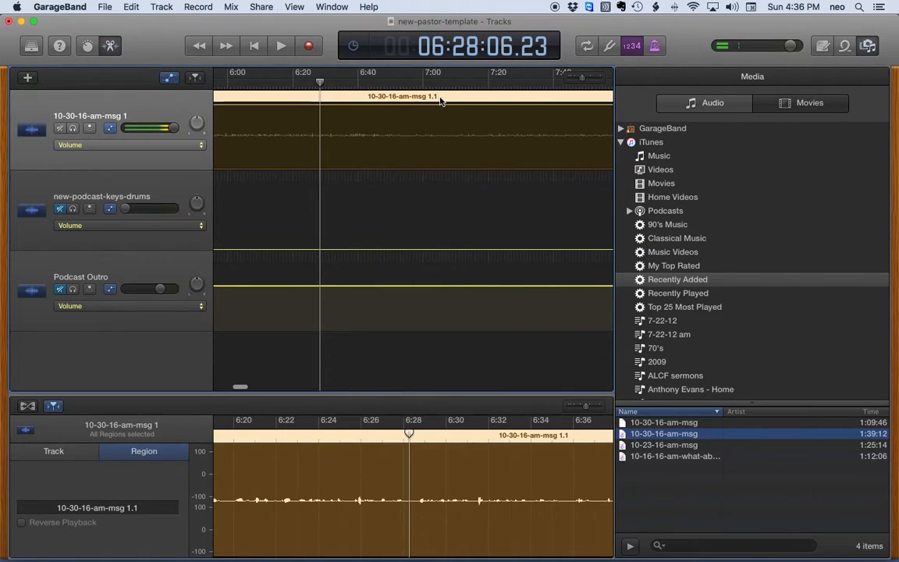
left_click(359, 85)
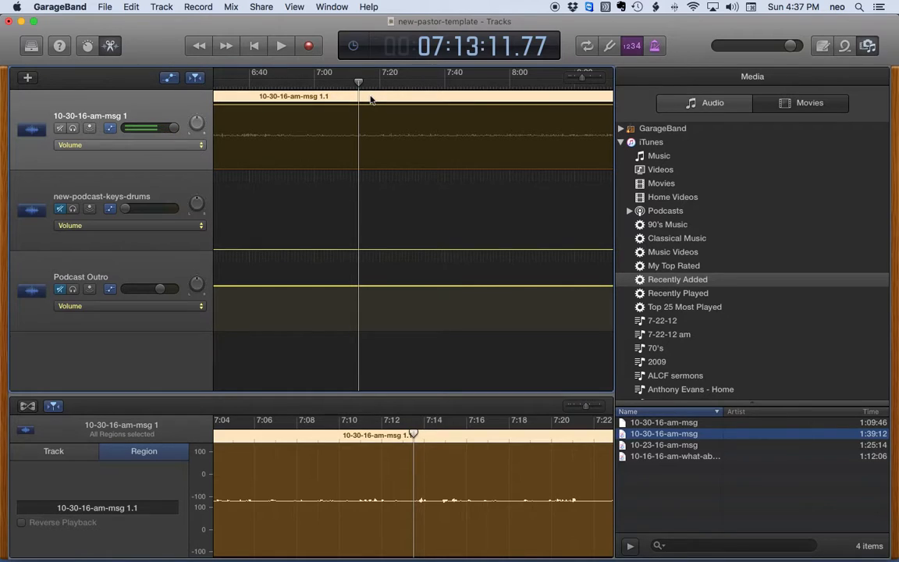
left_click(282, 46)
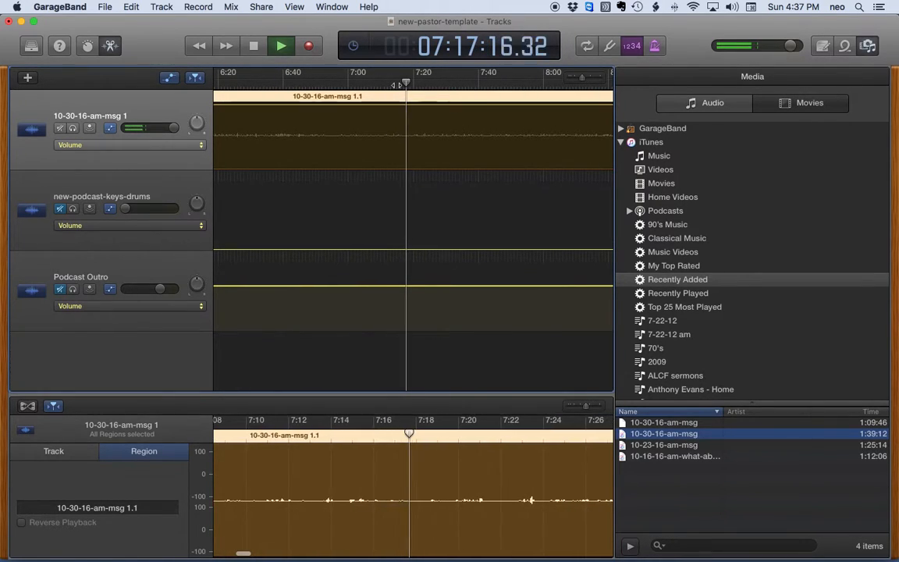
Audition short stretches of the sermon starting around 9:43 and again around 12:43
key("space")
scroll(422, 128, "right", 10)
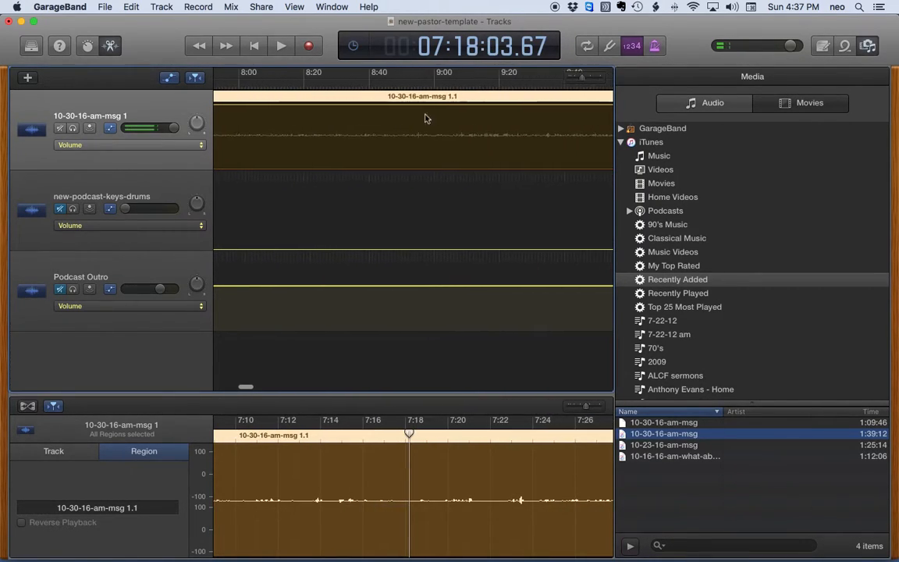
scroll(501, 95, "right", 3)
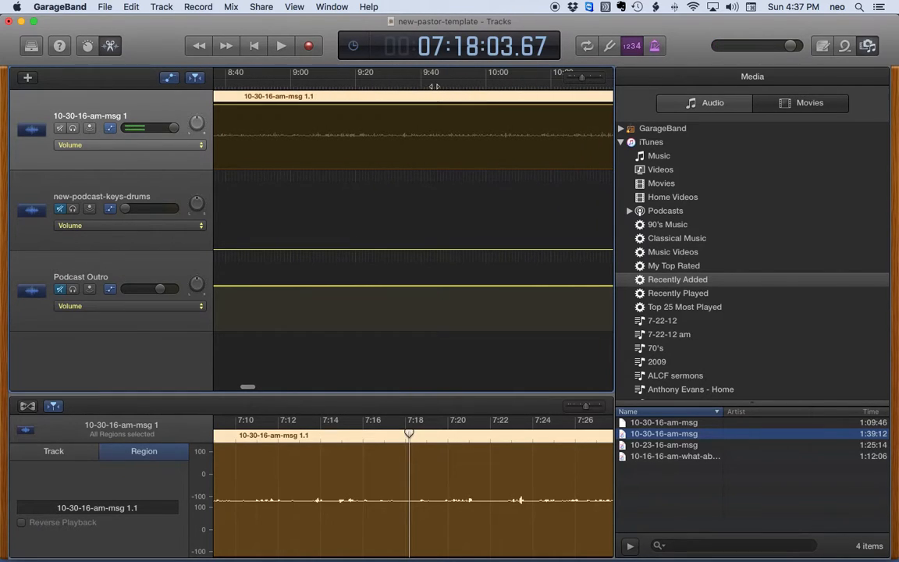
left_click(434, 81)
key("space")
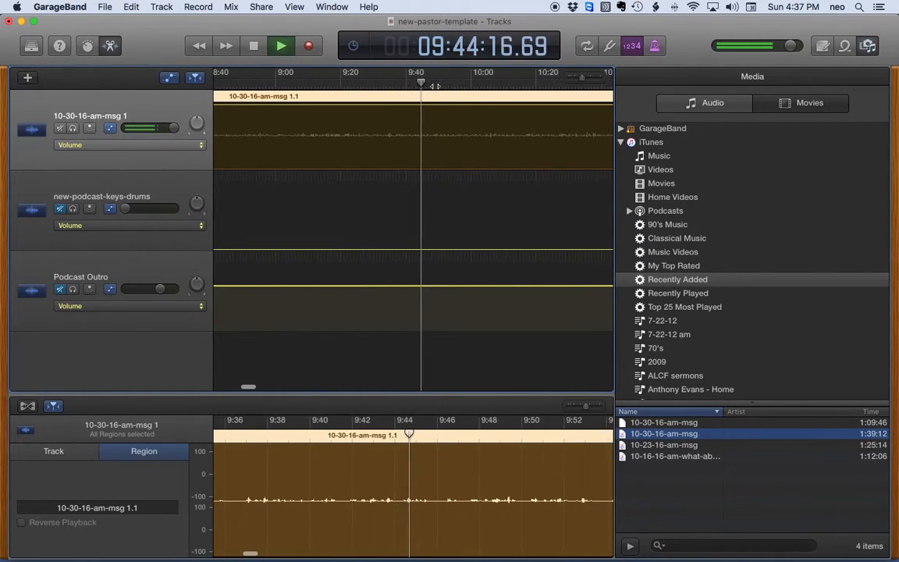
key("space")
scroll(434, 85, "right", 5)
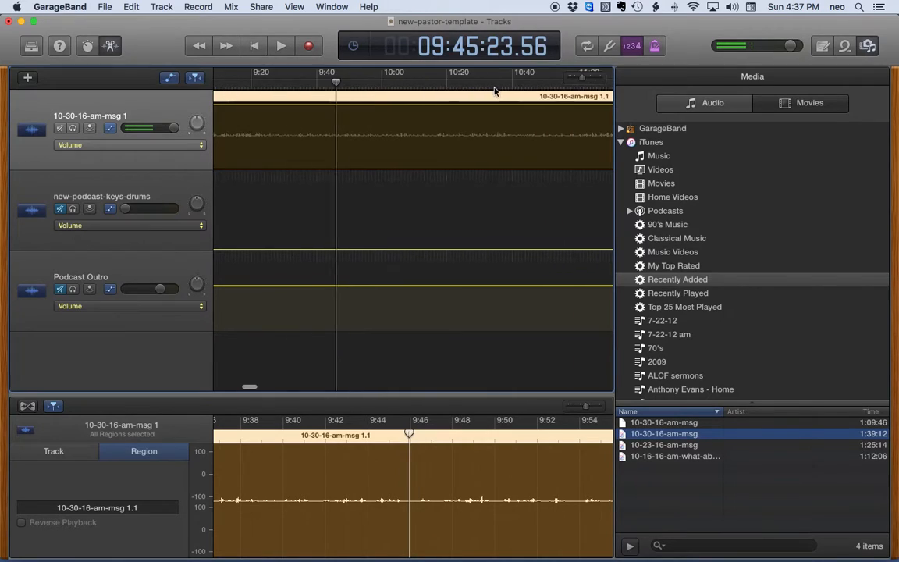
key("space")
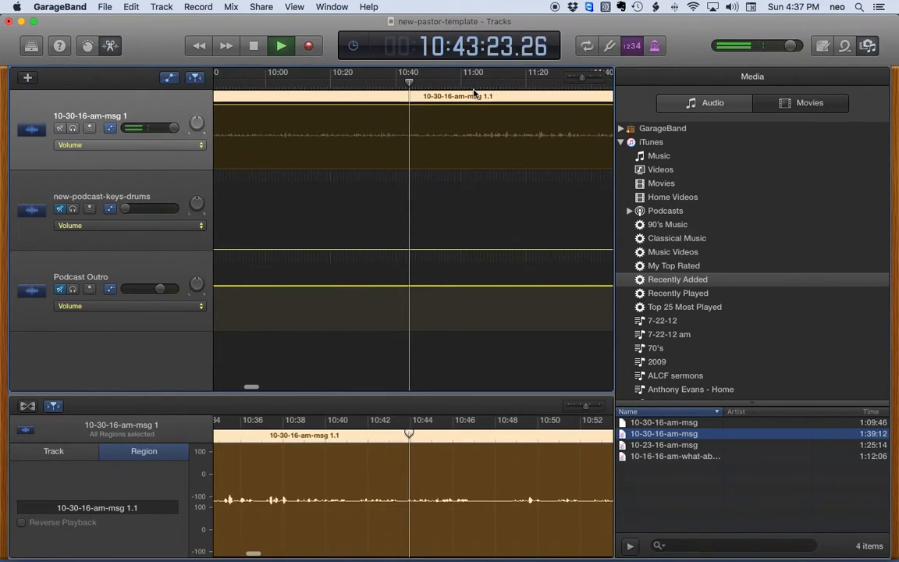
key("space")
scroll(468, 92, "right", 5)
scroll(460, 94, "right", 5)
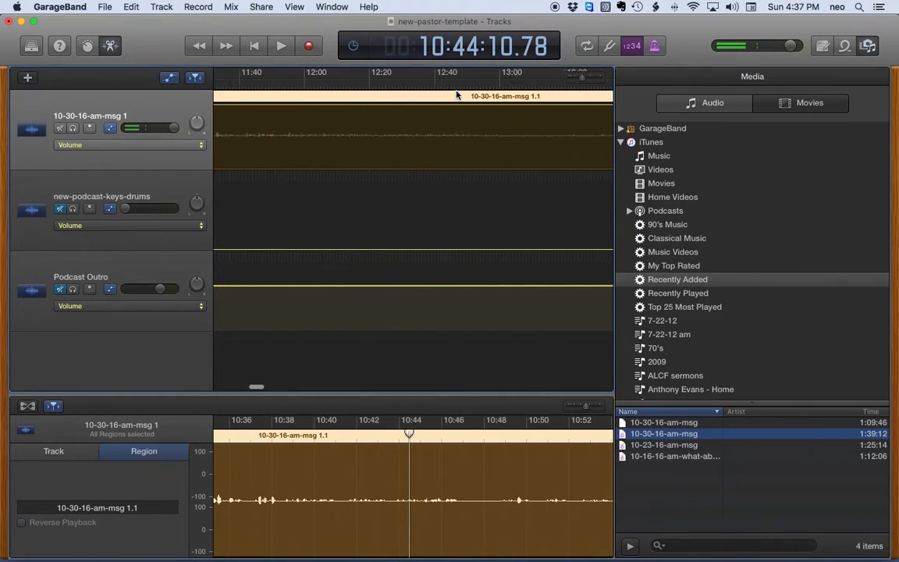
left_click(440, 87)
key("space")
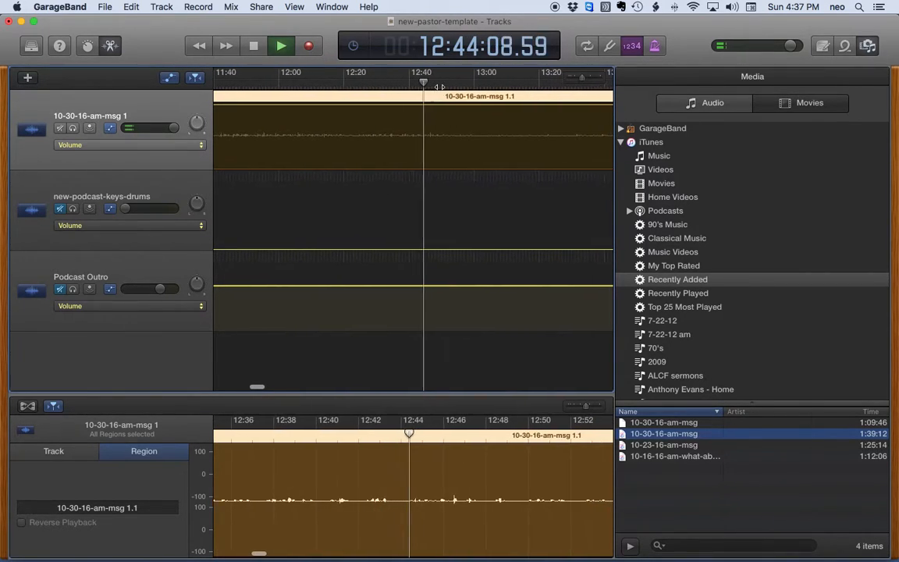
key("space")
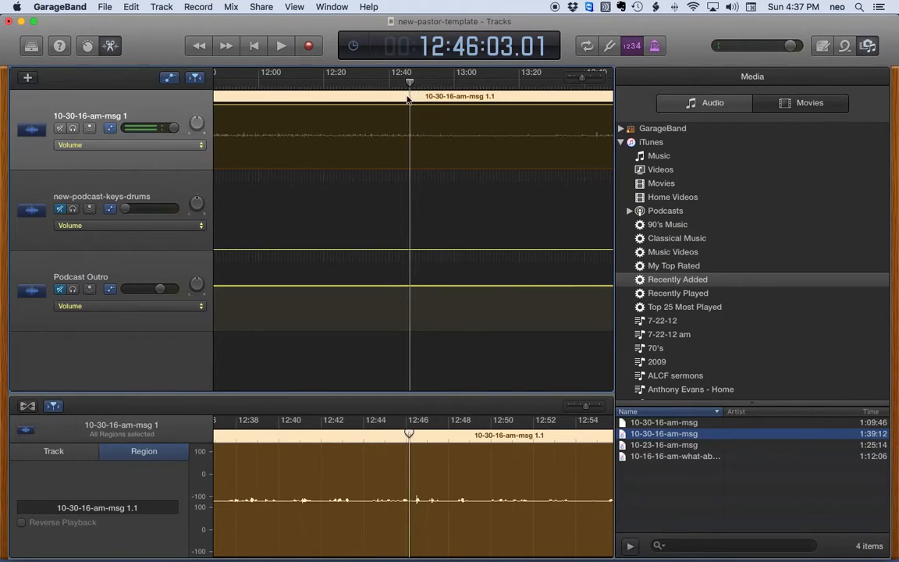
Listen in short bursts from 11:21 through 12:26, stopping playback at 12:29
scroll(409, 99, "left", 3)
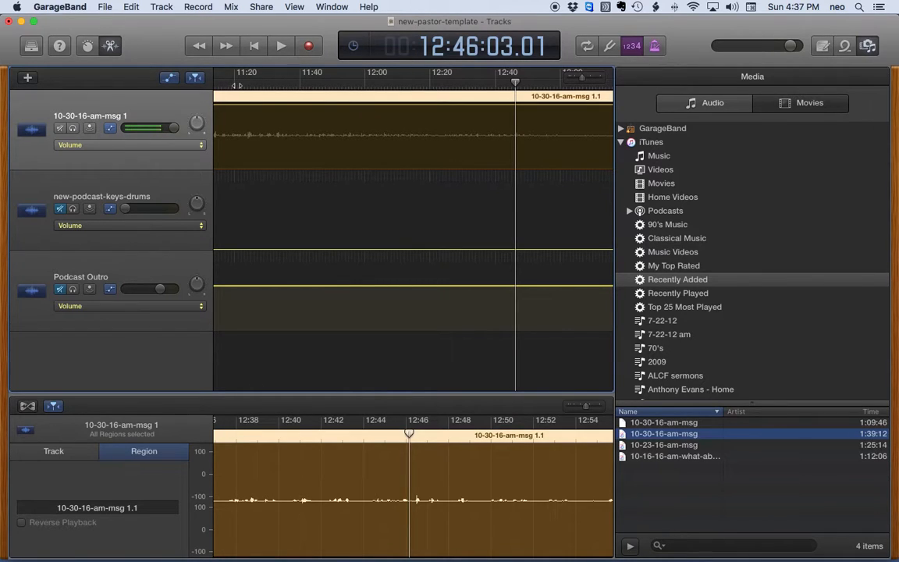
left_click(239, 85)
key("space")
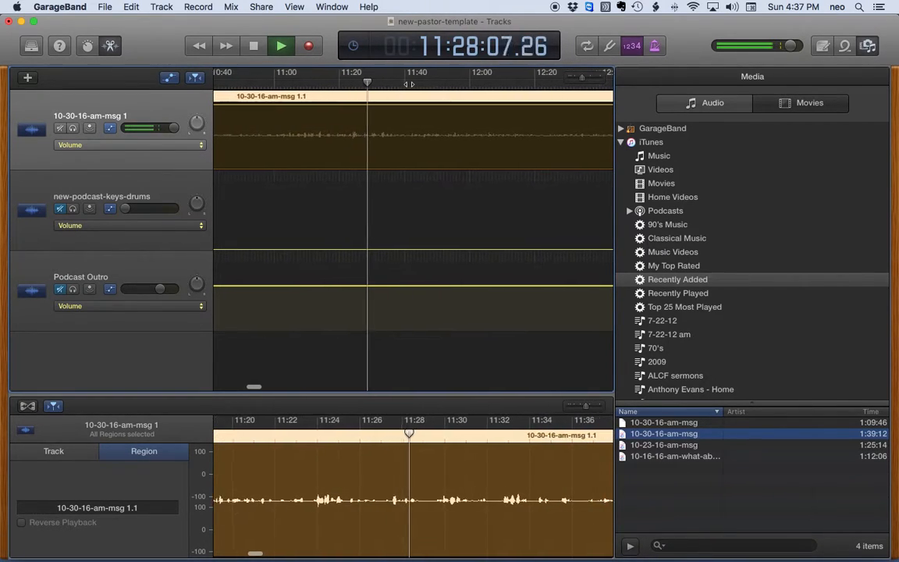
key("space")
left_click(439, 84)
key("space")
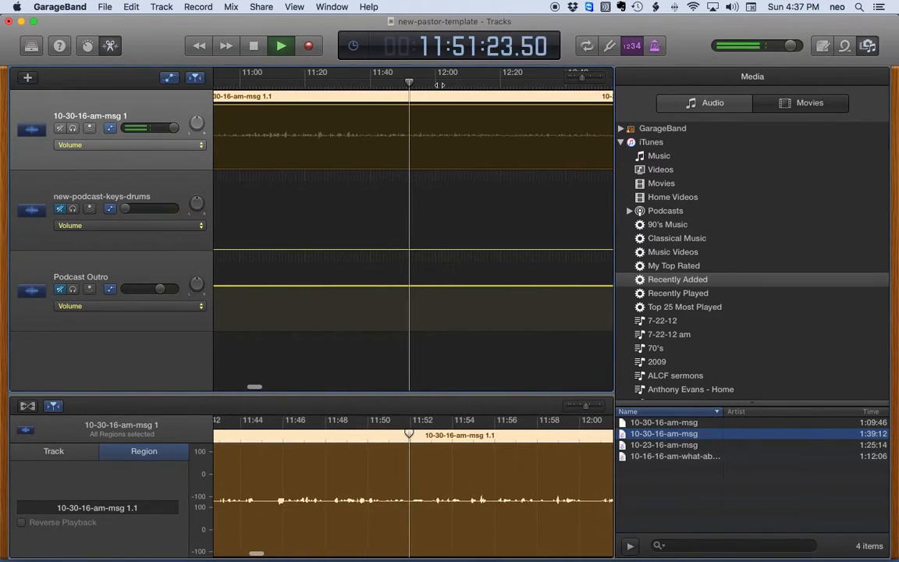
key("space")
left_click(458, 84)
key("space")
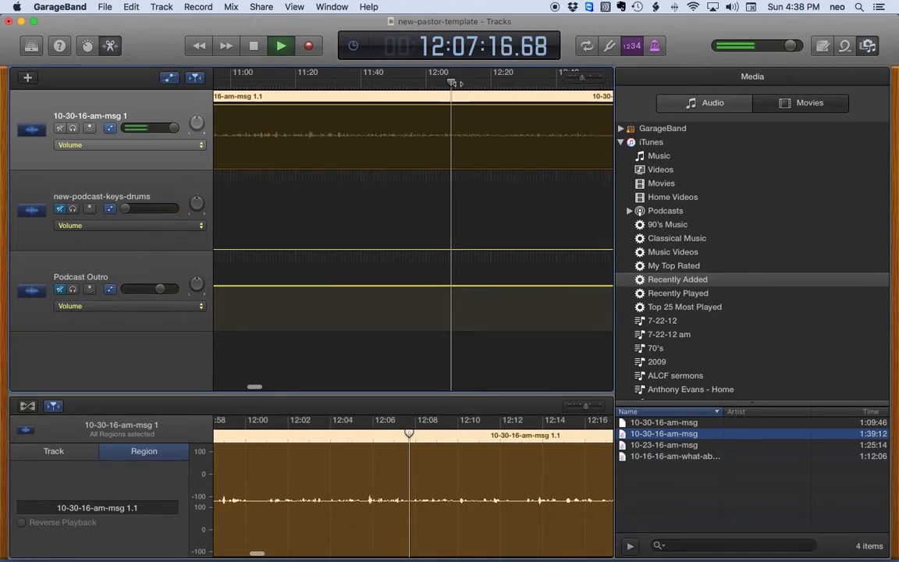
key("space")
left_click(477, 83)
key("space")
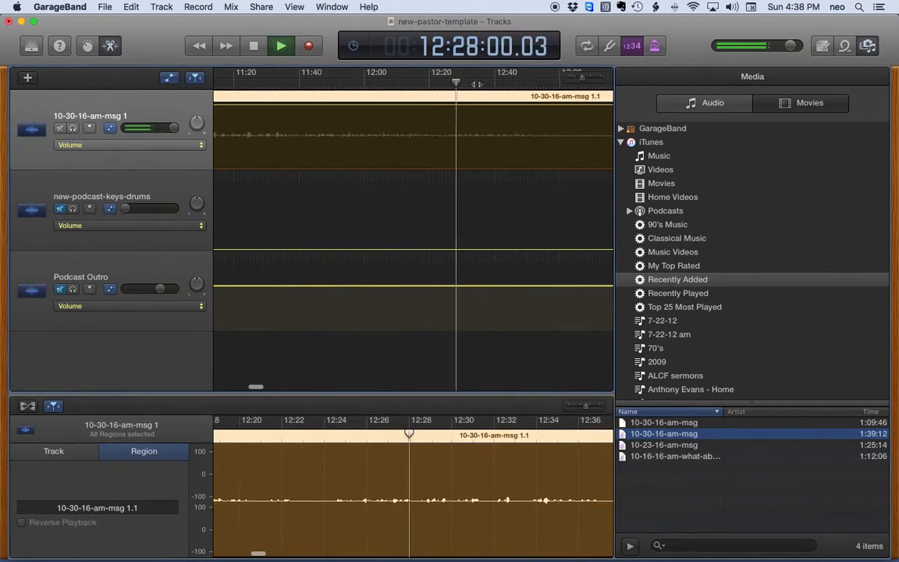
key("space")
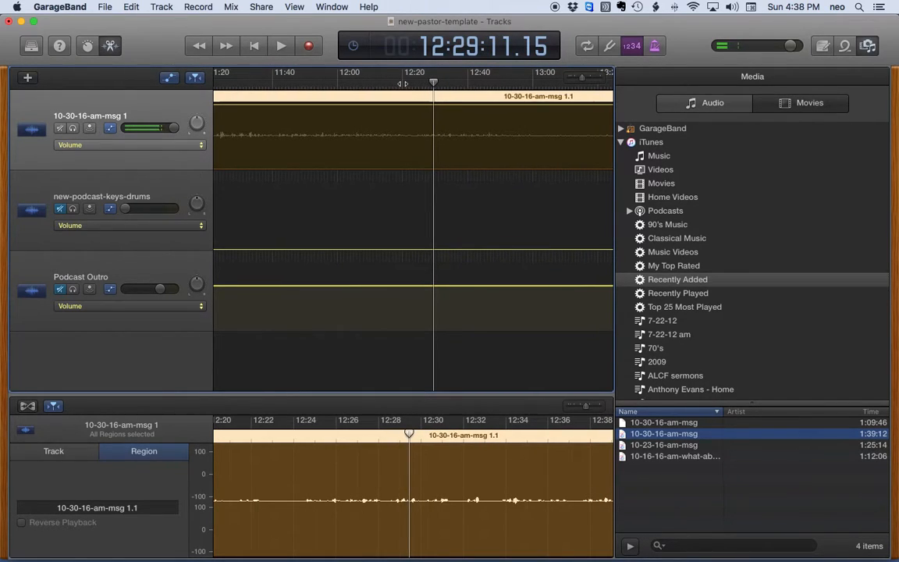
Re-audition the sermon stepping back from 12:11 to 11:32, stopping at about 11:44
left_click(372, 83)
key("space")
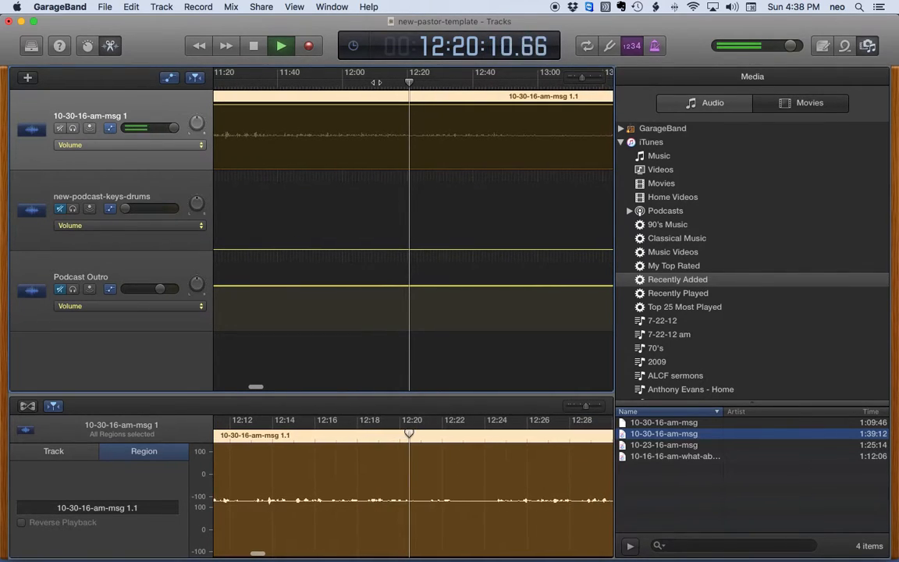
key("space")
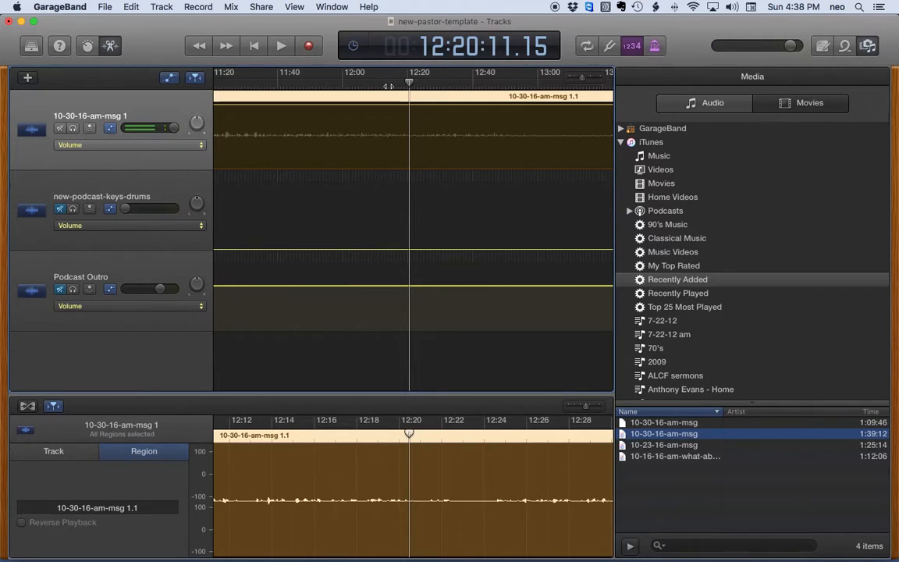
left_click_drag(406, 82, 387, 82)
key("space")
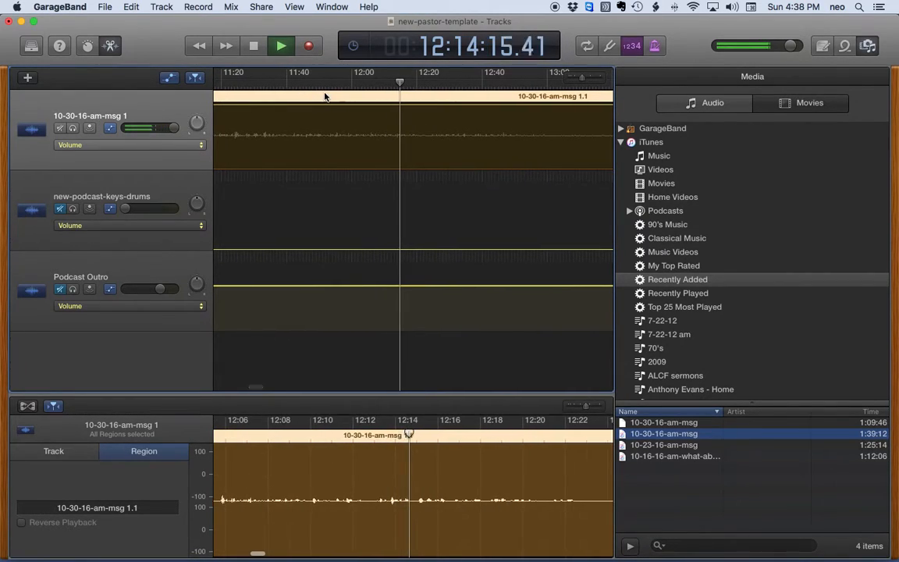
key("space")
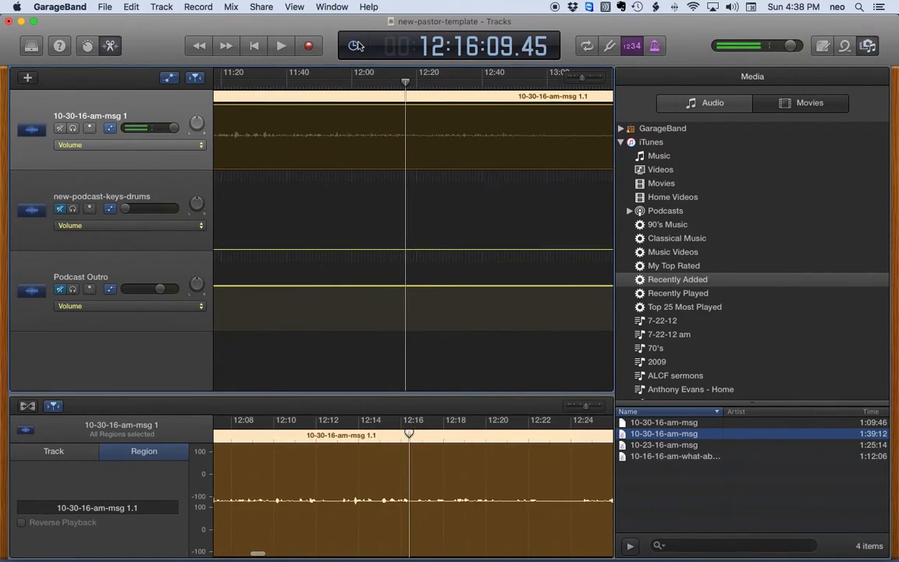
left_click(368, 81)
key("space")
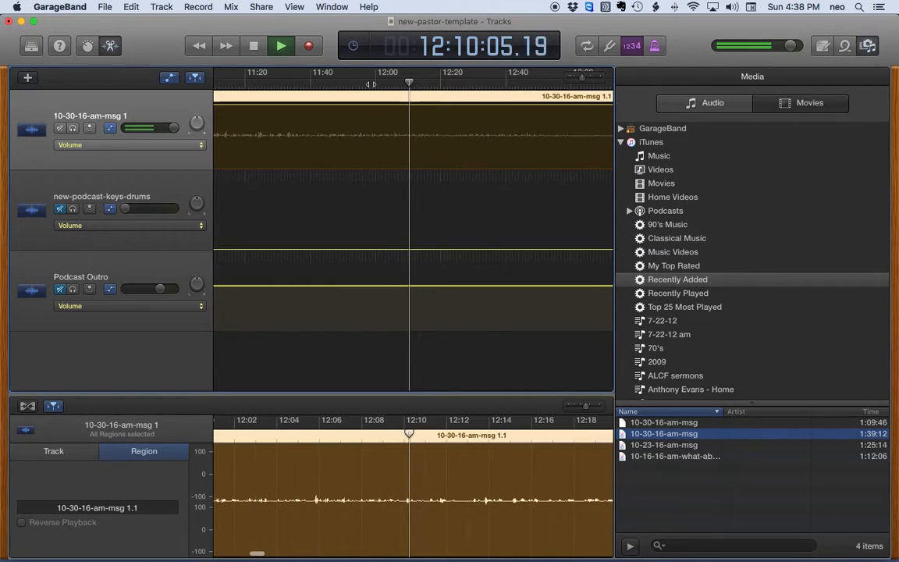
key("space")
left_click(363, 83)
key("space")
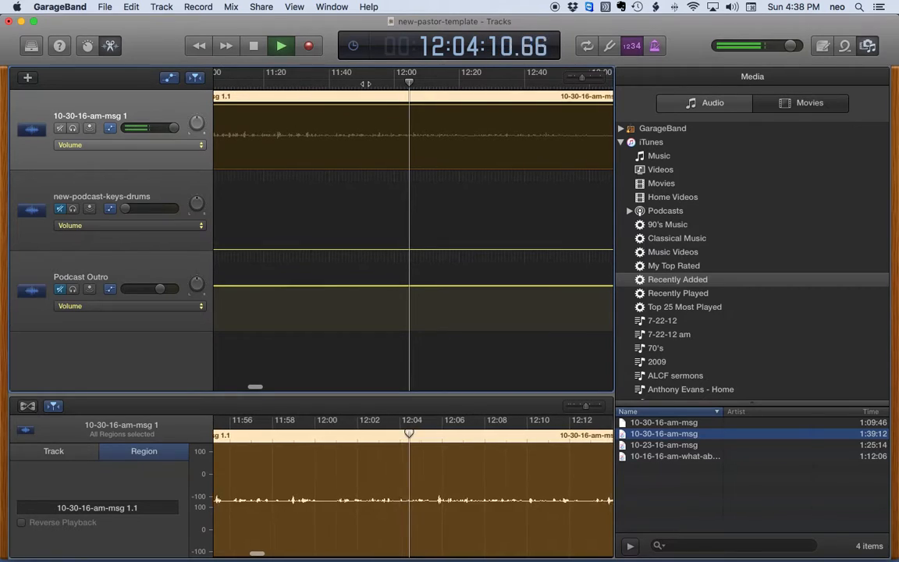
left_click(365, 83)
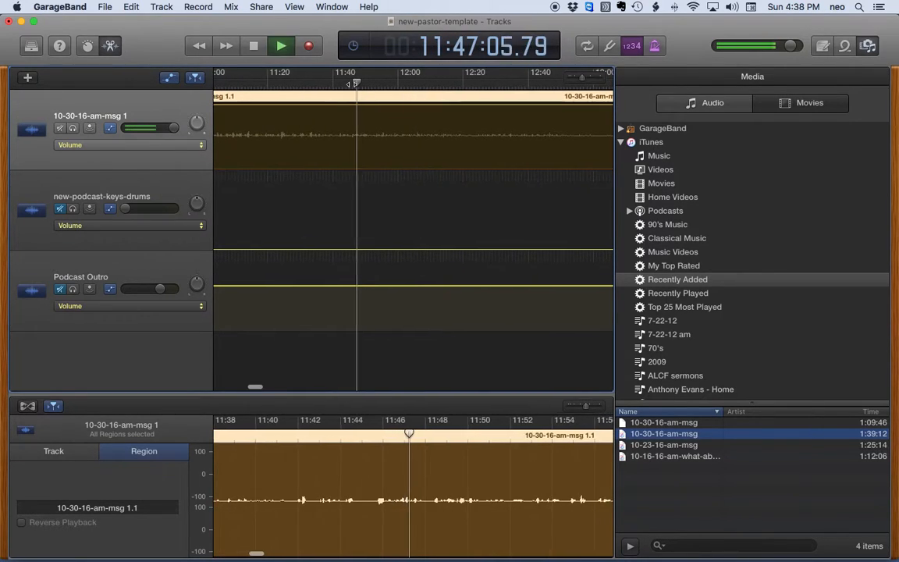
left_click(335, 85)
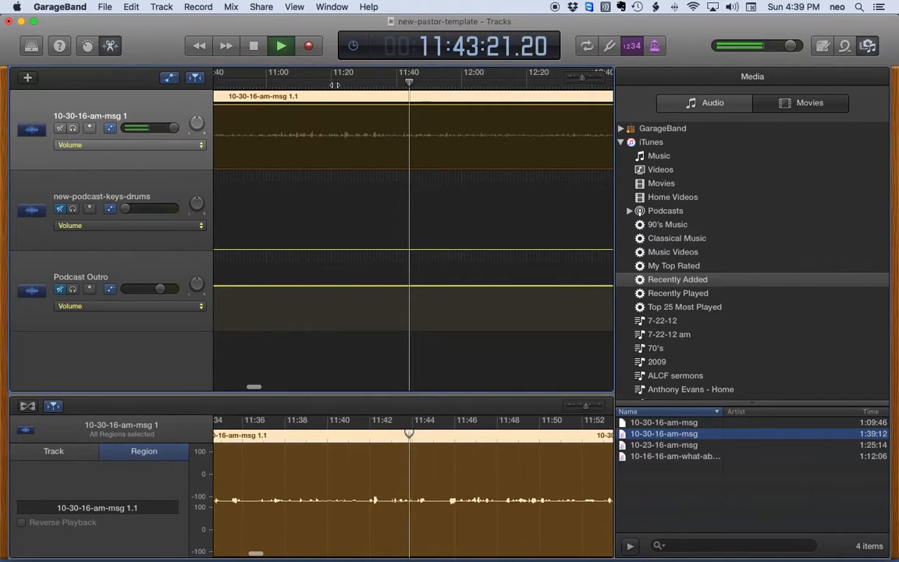
key("space")
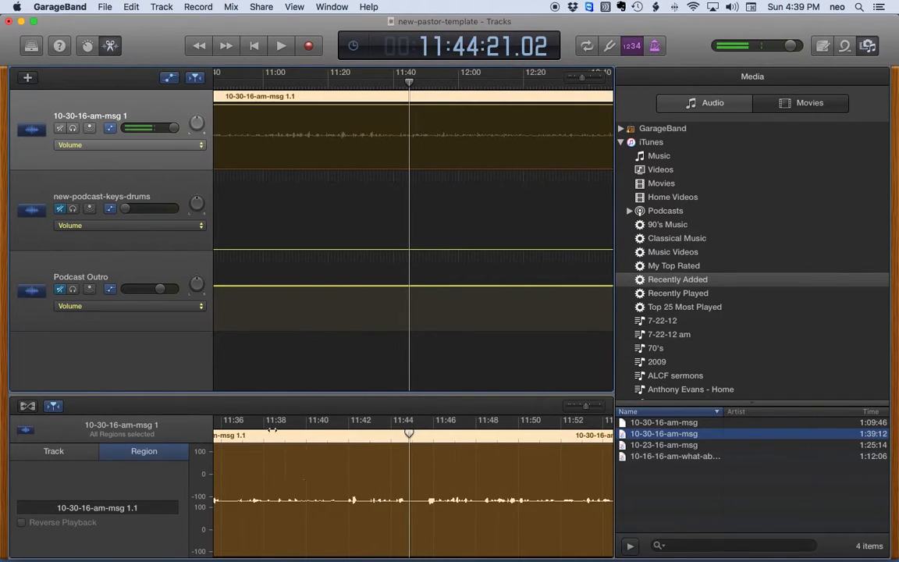
Narrow in on the 11:13–11:43 stretch and leave the playhead at 11:35
left_click(310, 85)
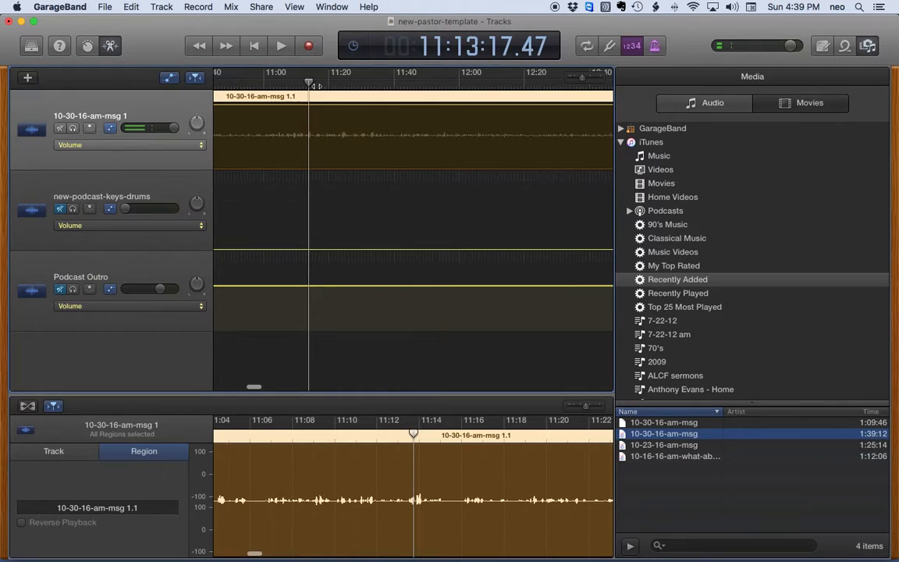
key("space")
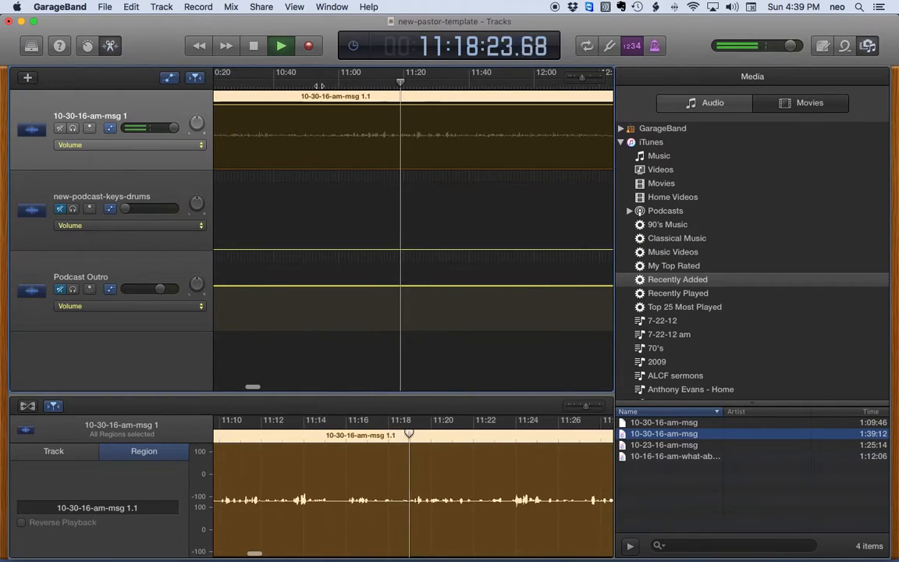
key("space")
left_click(422, 83)
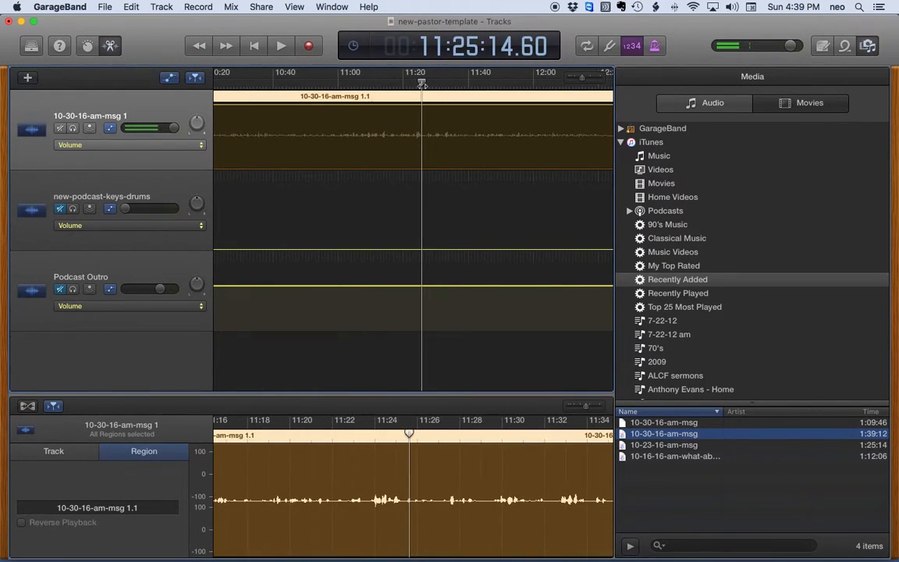
key("space")
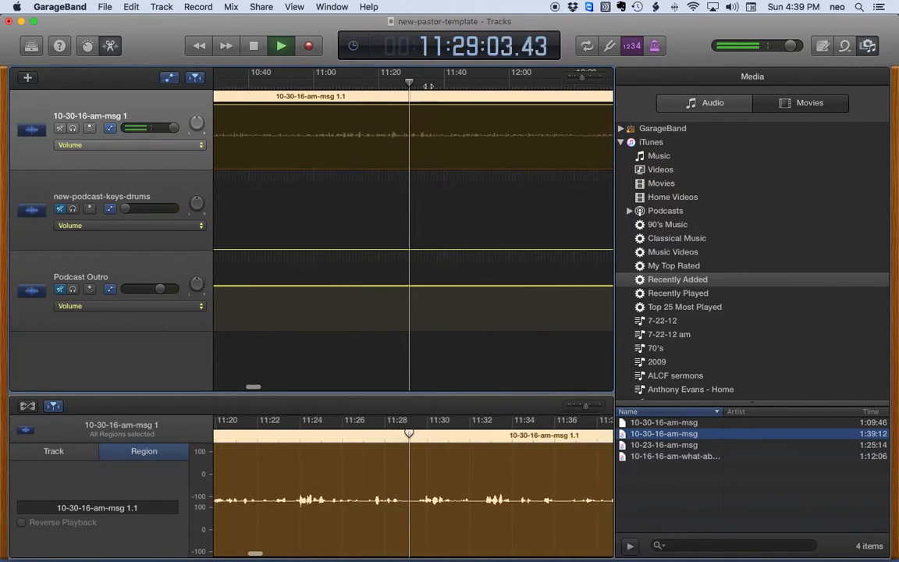
left_click(441, 85)
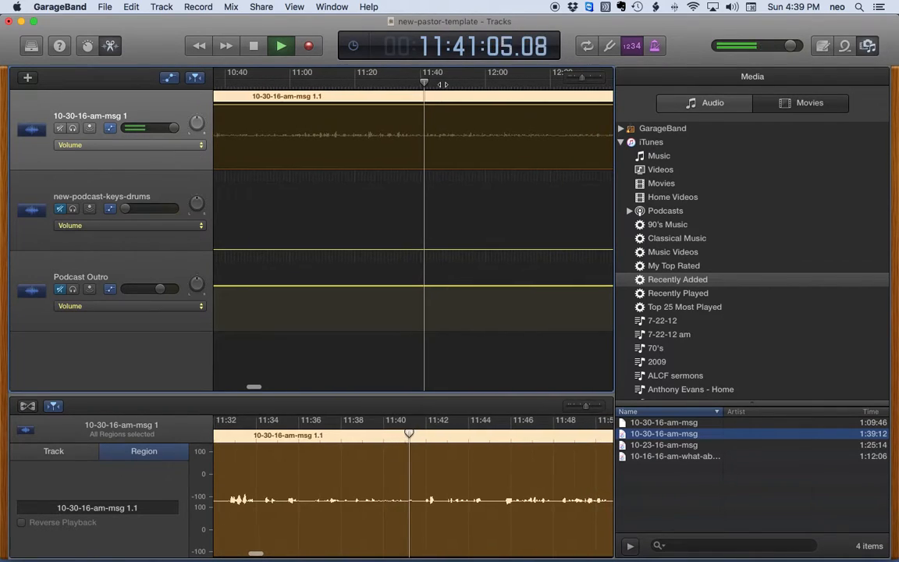
key("space")
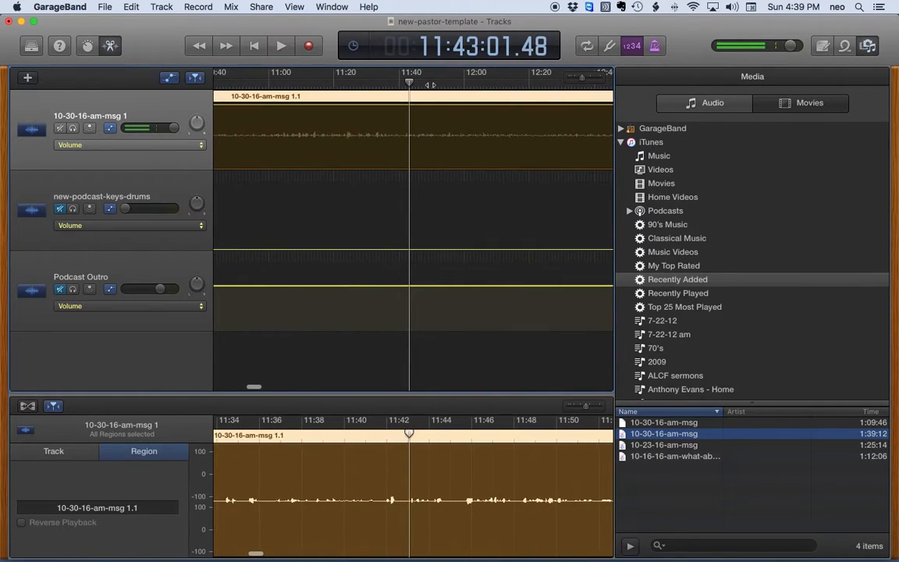
left_click(393, 84)
key("space")
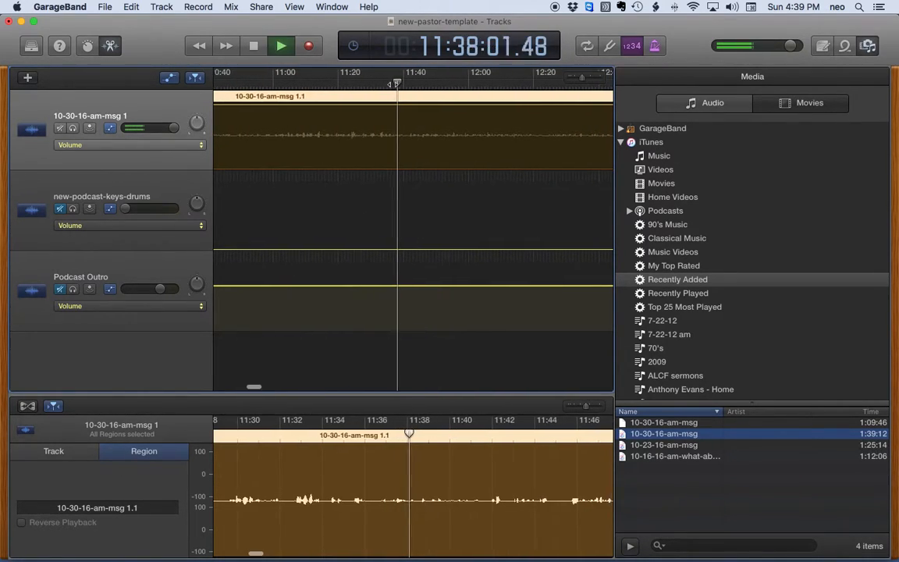
key("space")
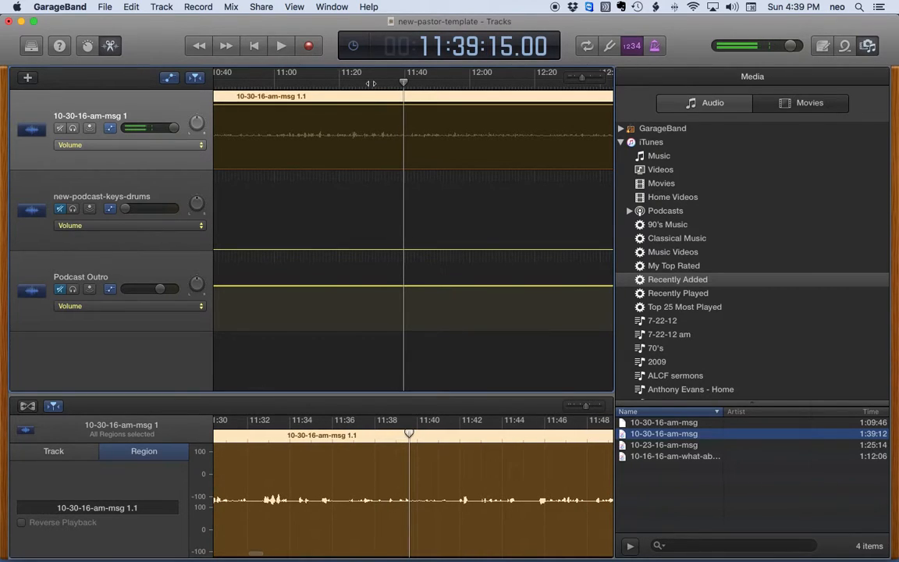
left_click_drag(362, 435, 339, 435)
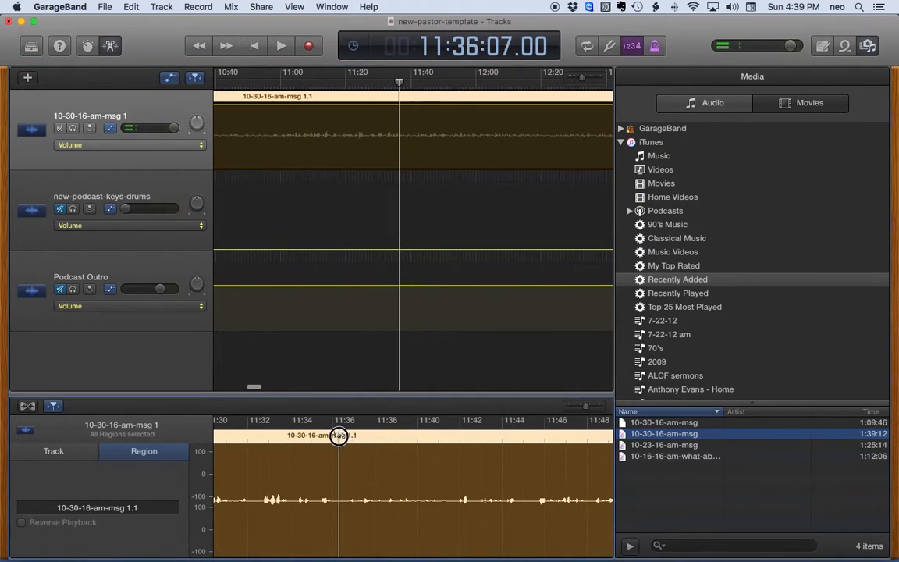
key("space")
left_click(346, 434)
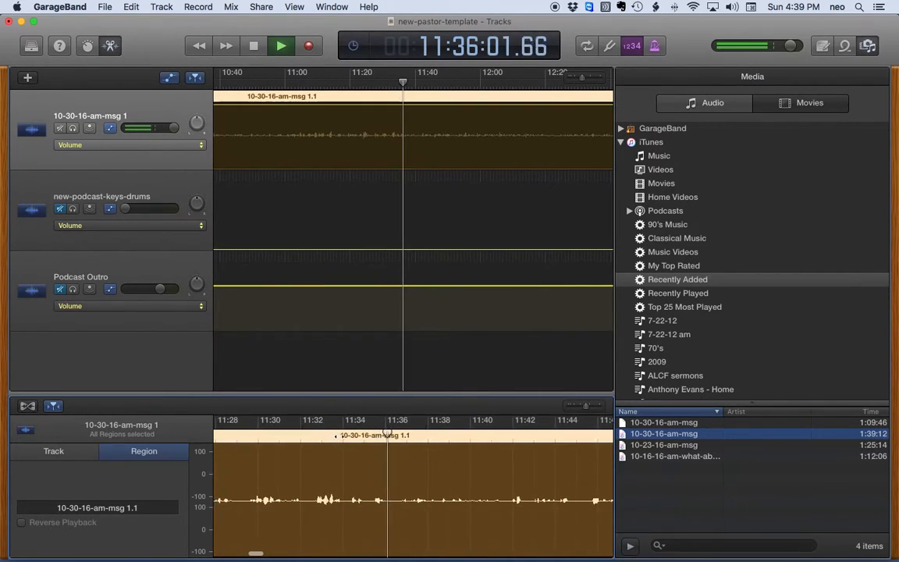
key("space")
left_click_drag(403, 434, 381, 434)
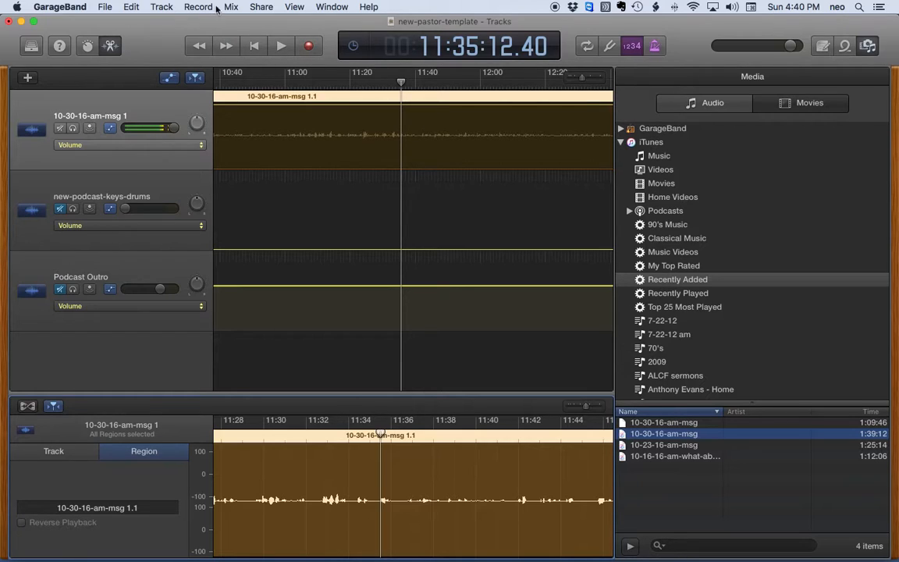
Open the Edit menu with the playhead resting at 11:35:12
left_click(131, 8)
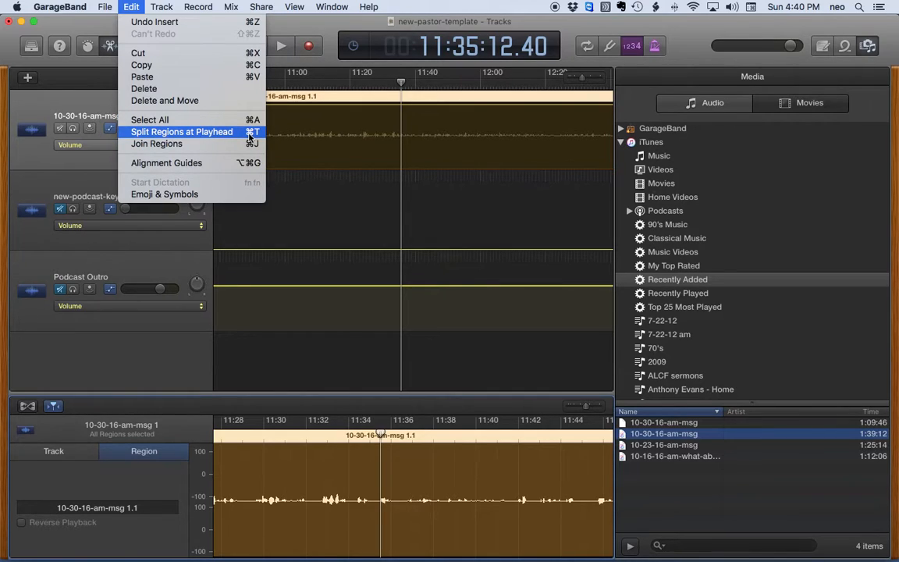
Split the sermon region at 11:35 with Cmd+T and delete the earlier 10-30-16-am-msg 1.2 part
left_click(336, 62)
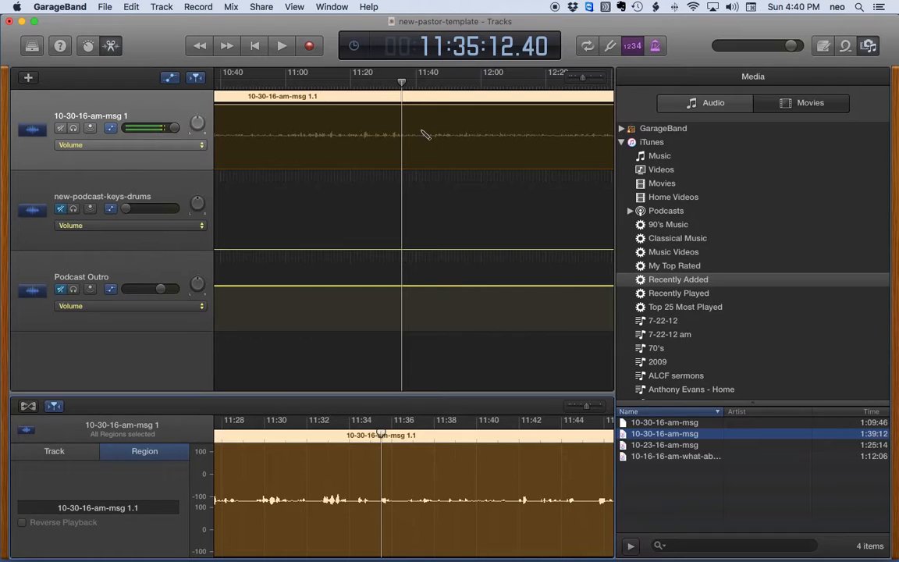
key("super+t")
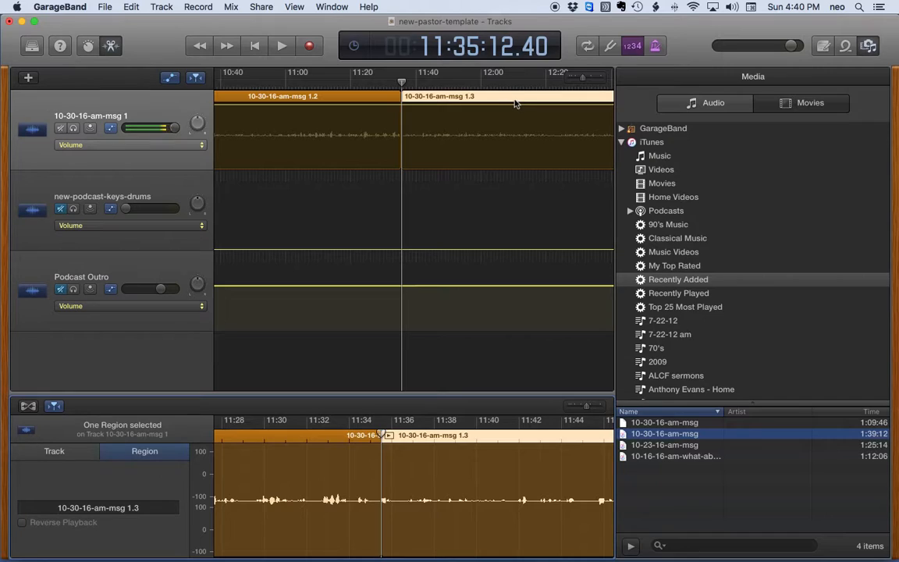
left_click(347, 99)
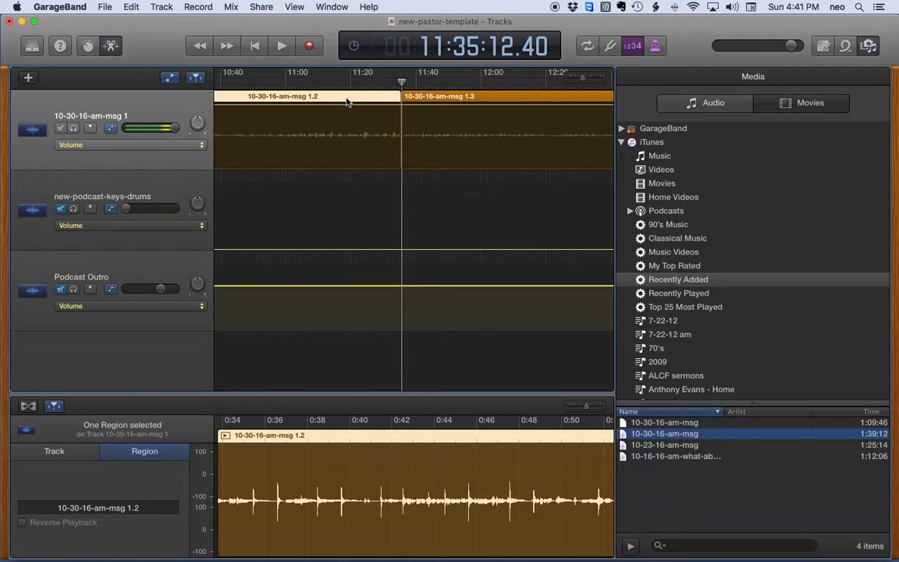
key("Delete")
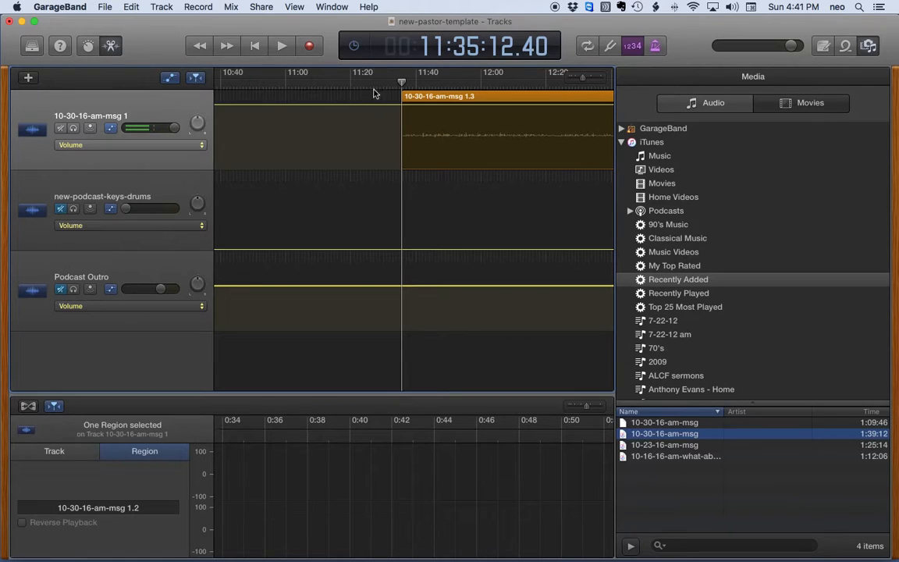
Slide the 10-30-16-am-msg 1.3 region to the project start, then later to about 0:32
left_click_drag(583, 81, 572, 78)
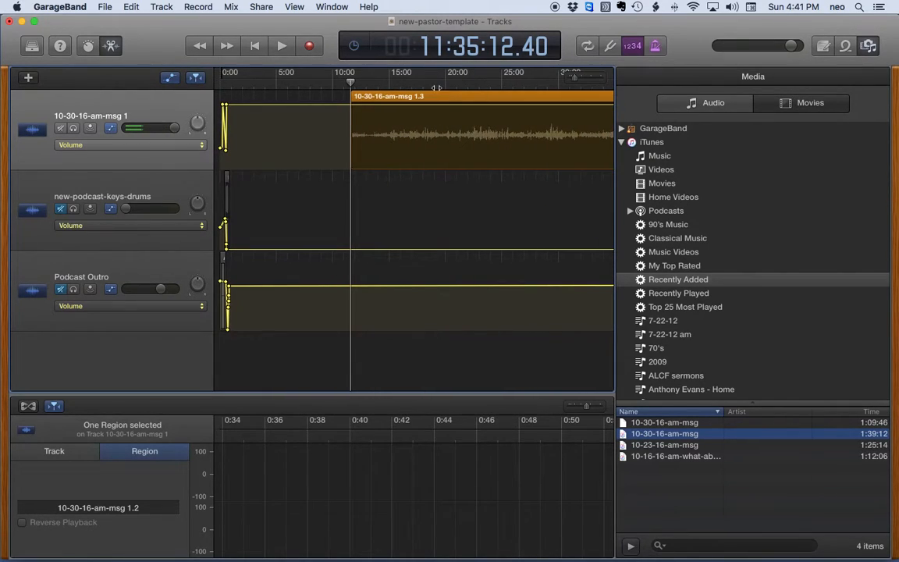
left_click_drag(442, 96, 314, 102)
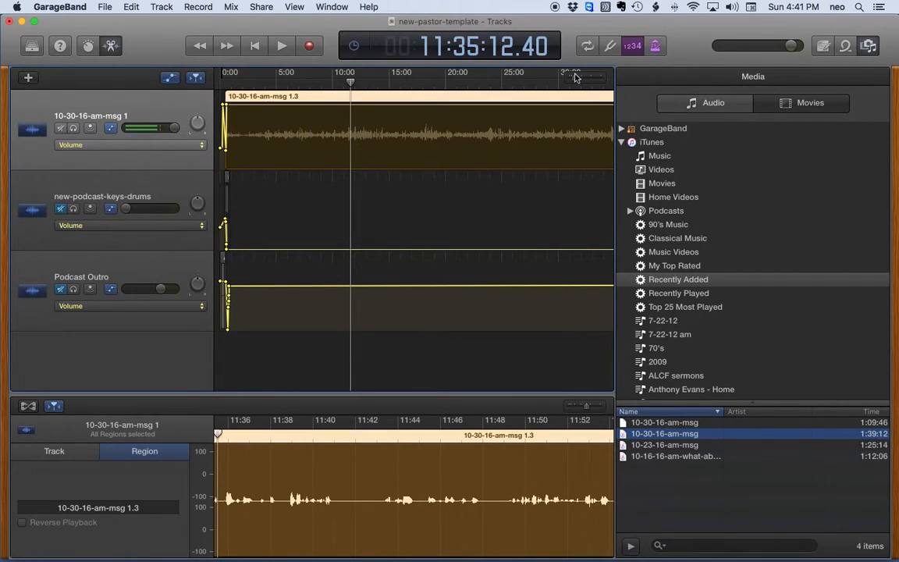
left_click_drag(575, 81, 584, 81)
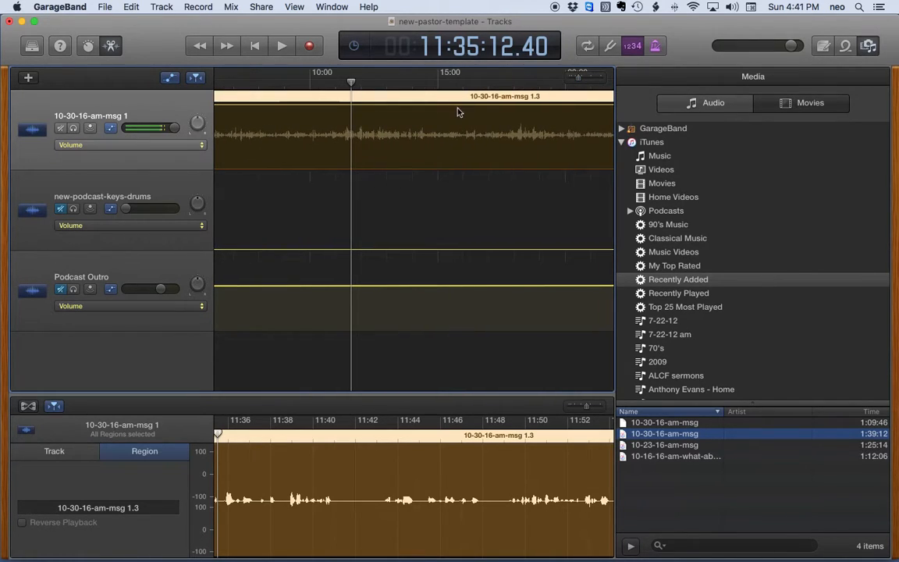
scroll(459, 112, "left", 5)
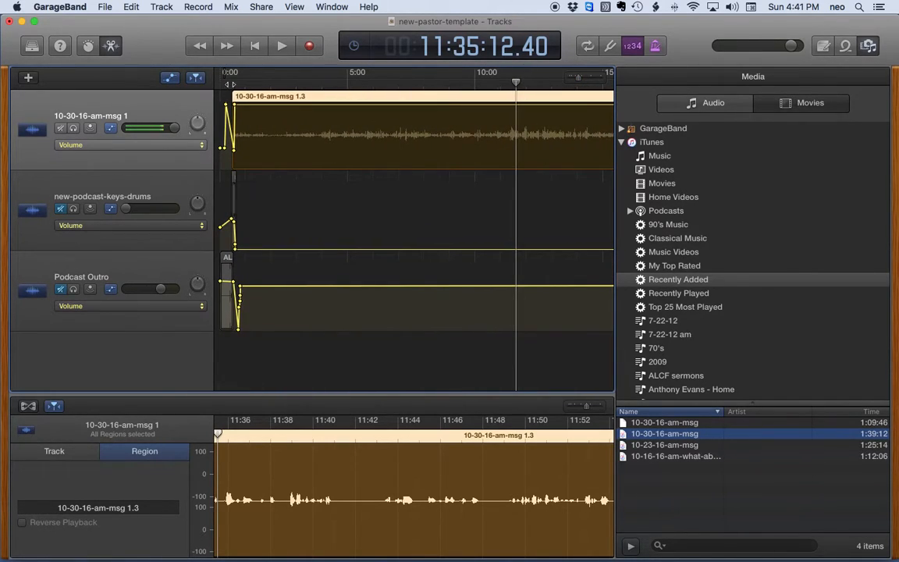
left_click(230, 83)
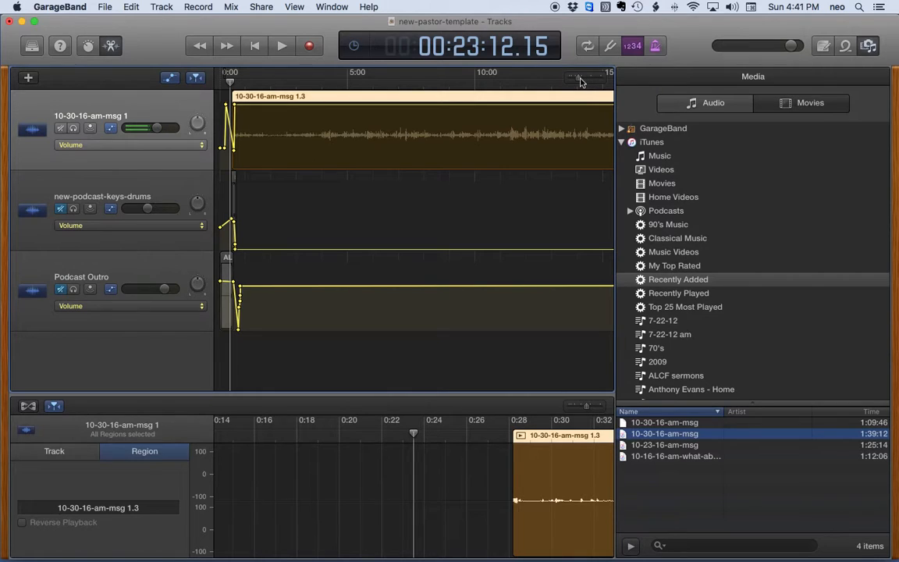
left_click_drag(580, 81, 590, 80)
left_click_drag(409, 97, 481, 109)
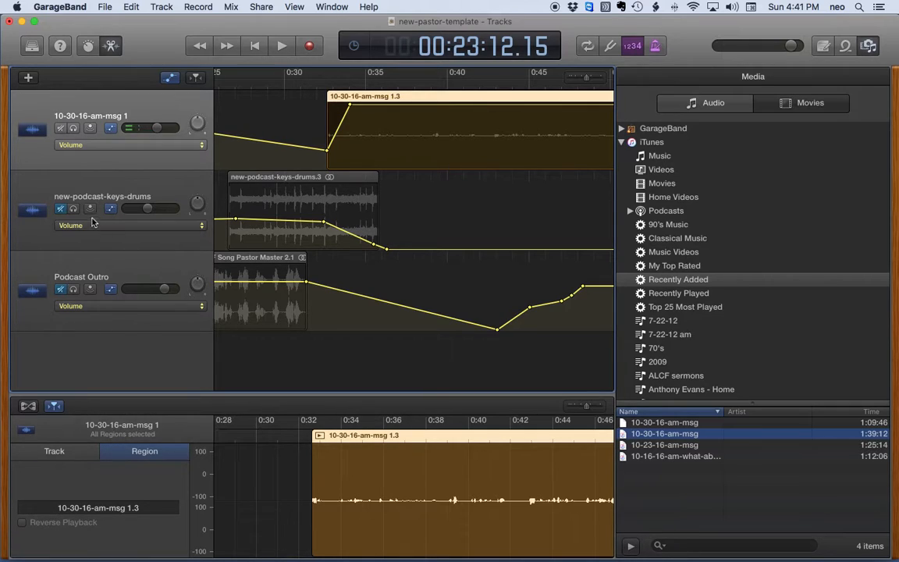
Unmute the keys-drums and Podcast Outro tracks and align the sermon start to 0:31
left_click(60, 210)
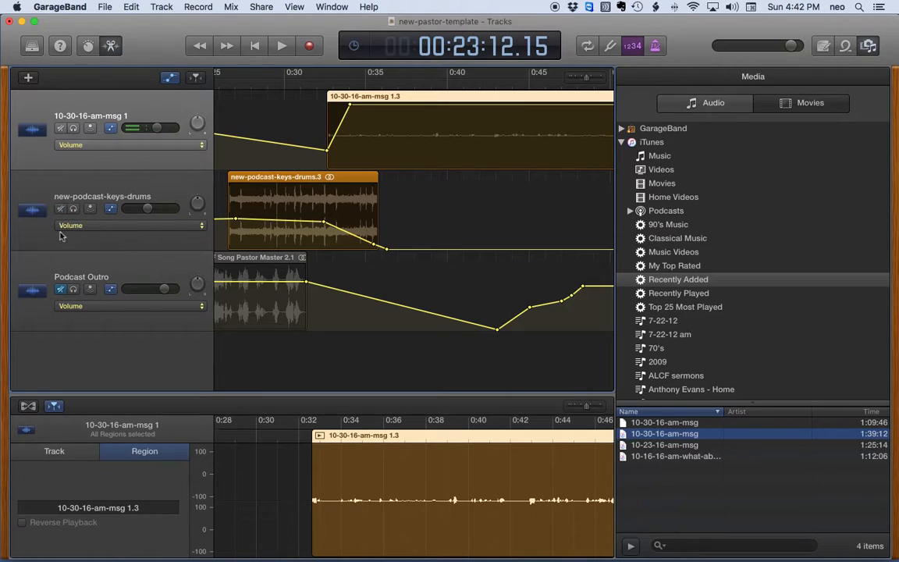
left_click(60, 290)
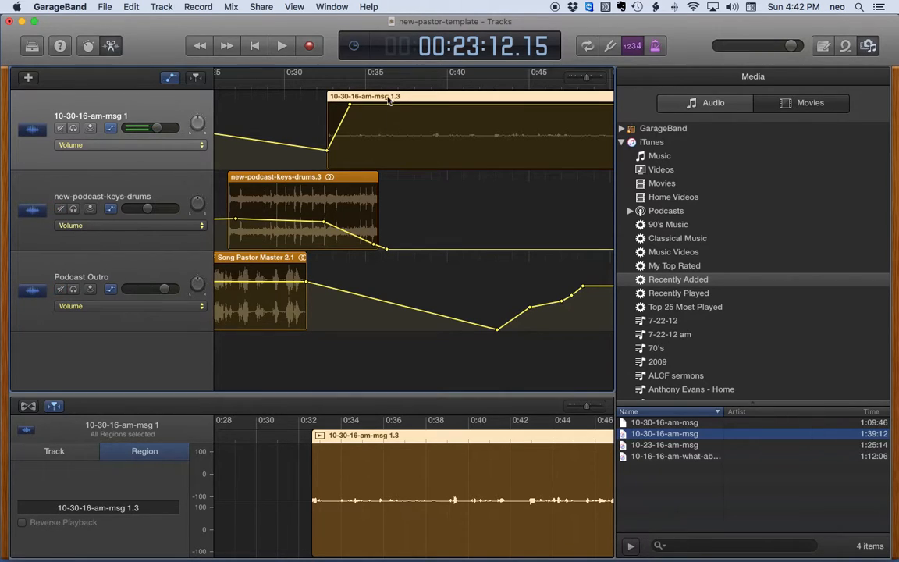
left_click_drag(382, 99, 321, 83)
left_click(325, 84)
double_click(461, 49)
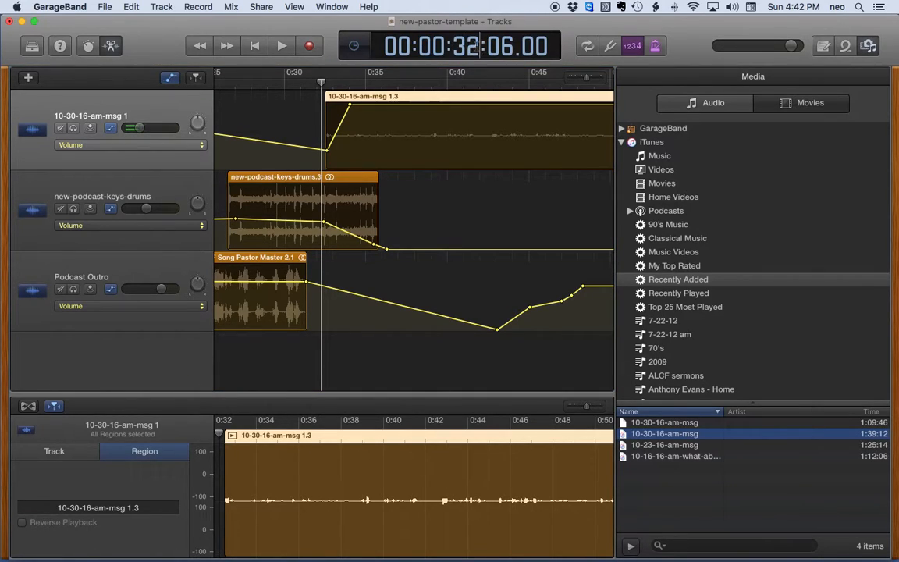
key("BackSpace")
type("1")
key("Return")
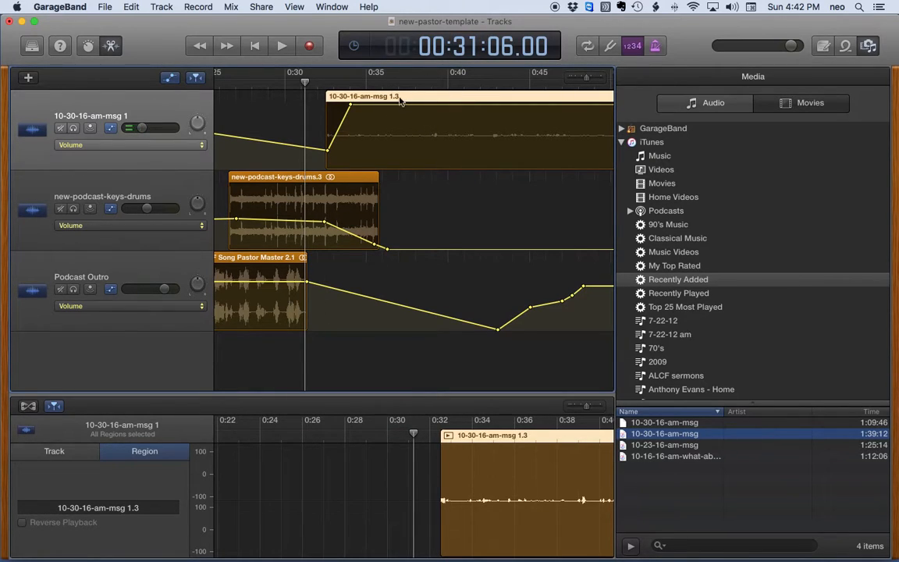
left_click_drag(398, 99, 382, 97)
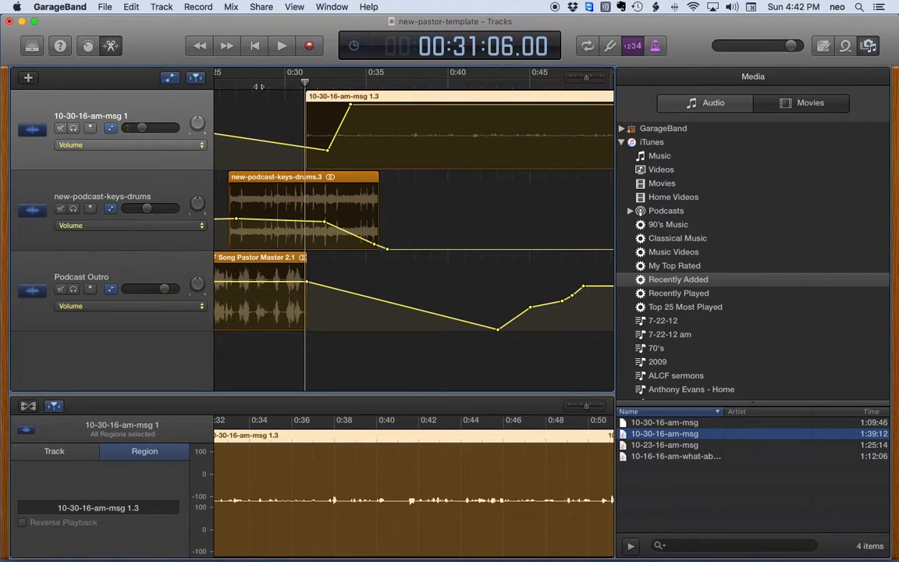
Play the intro-to-sermon handoff from about 0:27, stopping near 0:38
scroll(260, 87, "left", 3)
left_click(333, 82)
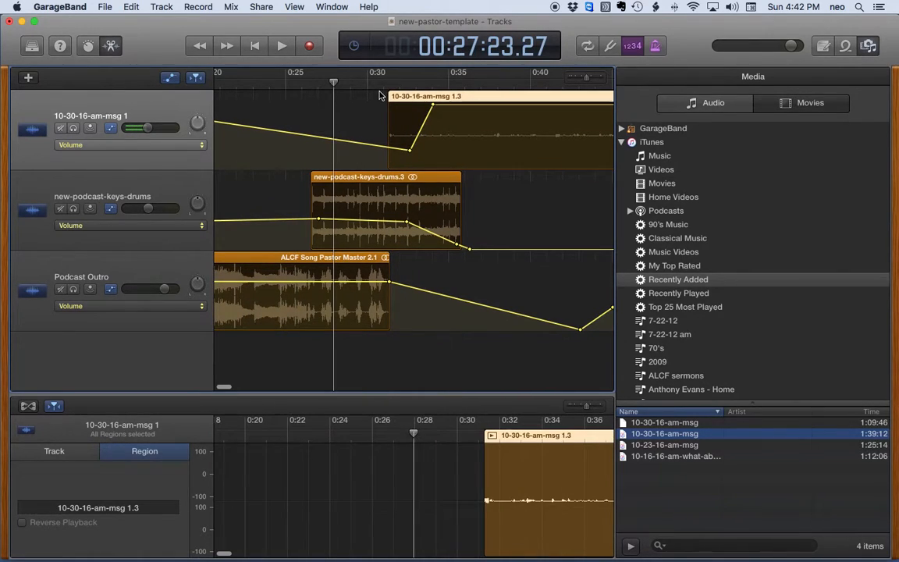
scroll(316, 85, "right", 2)
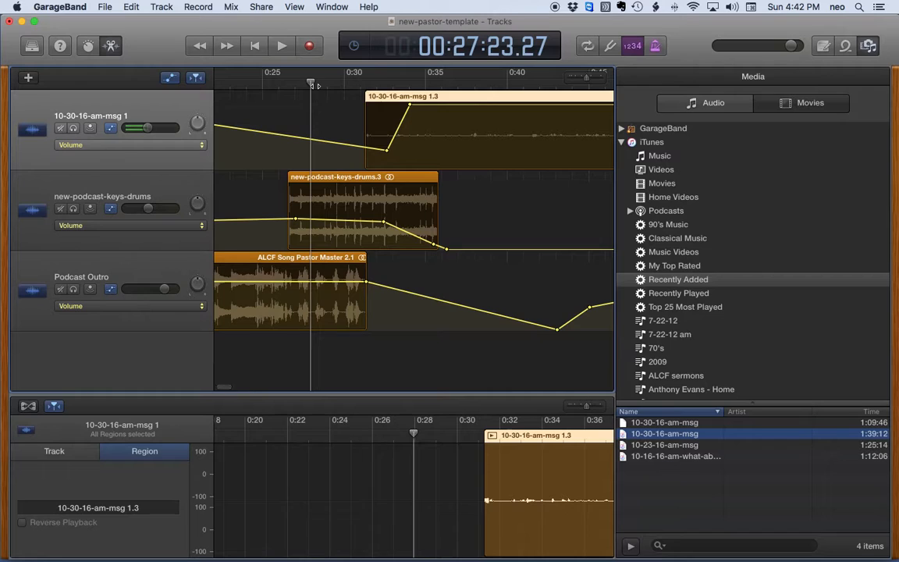
key("space")
scroll(299, 108, "left", 2)
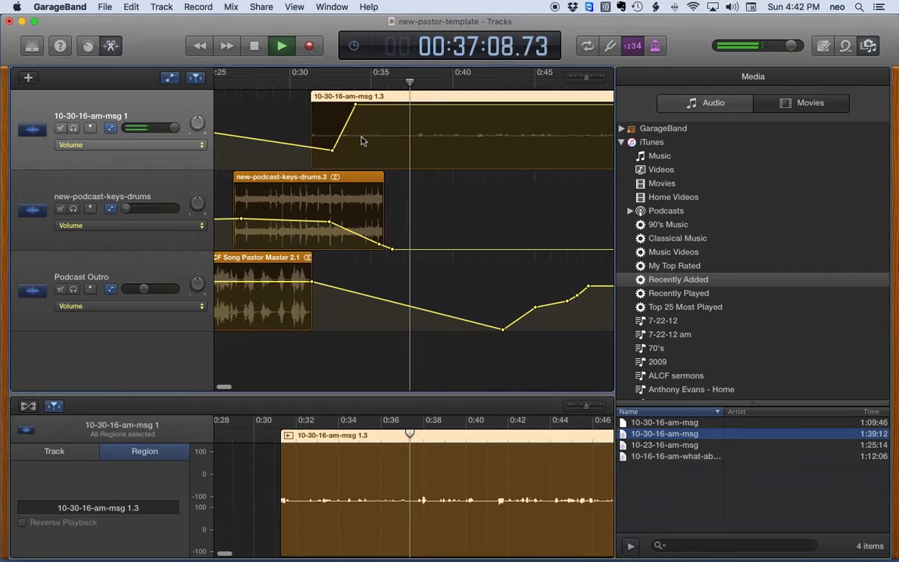
key("space")
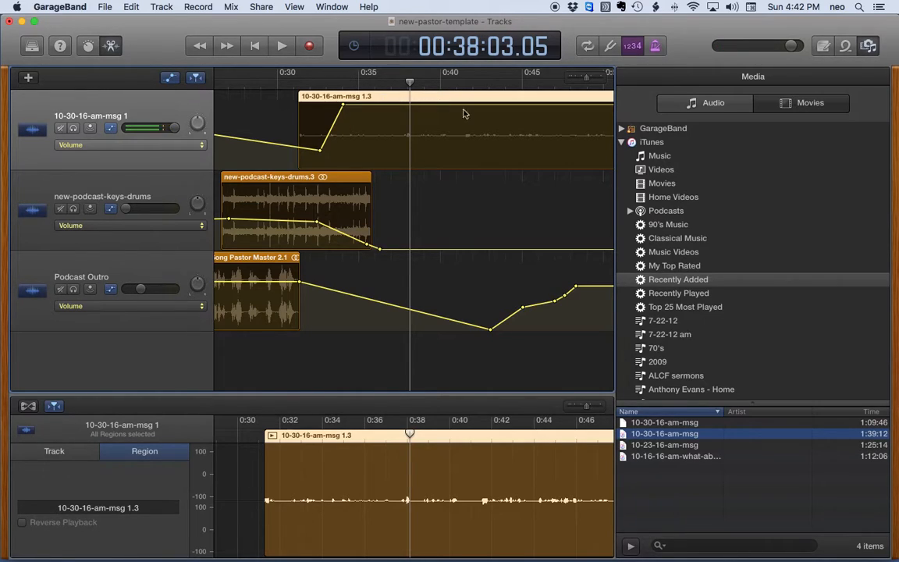
Drag the Sound Doctrine Outro clip to the sermon's end, near 1:26
left_click(586, 79)
left_click_drag(586, 79, 572, 80)
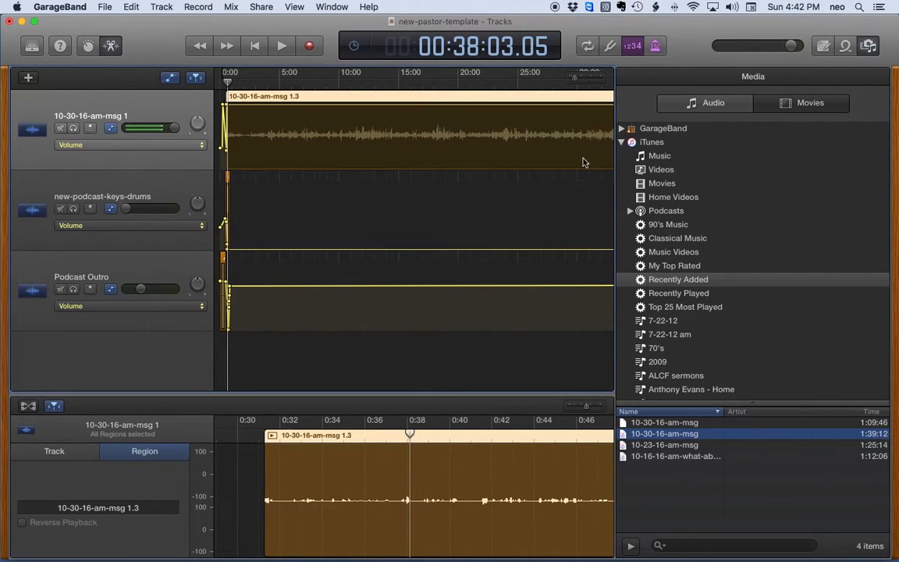
scroll(580, 161, "right", 15)
scroll(579, 160, "left", 5)
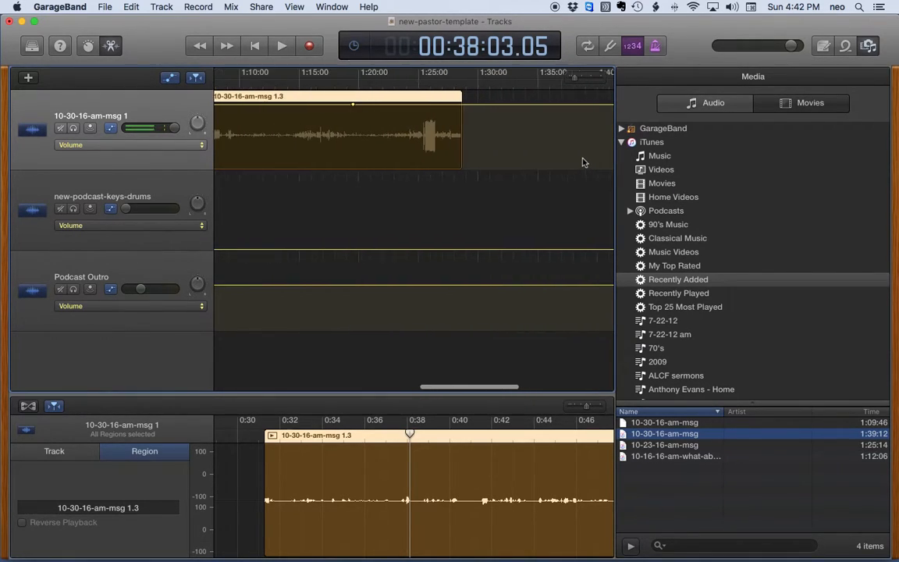
left_click_drag(280, 262, 564, 279)
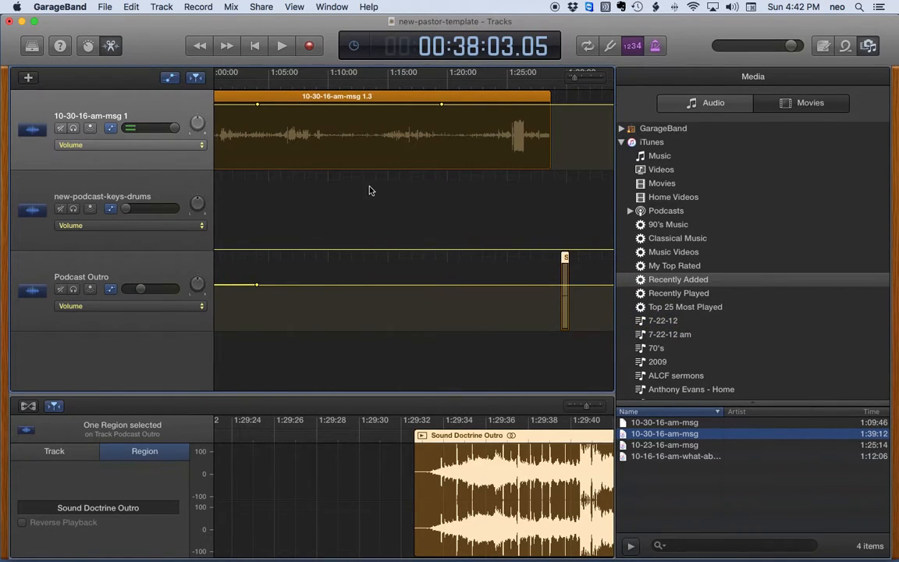
left_click(470, 81)
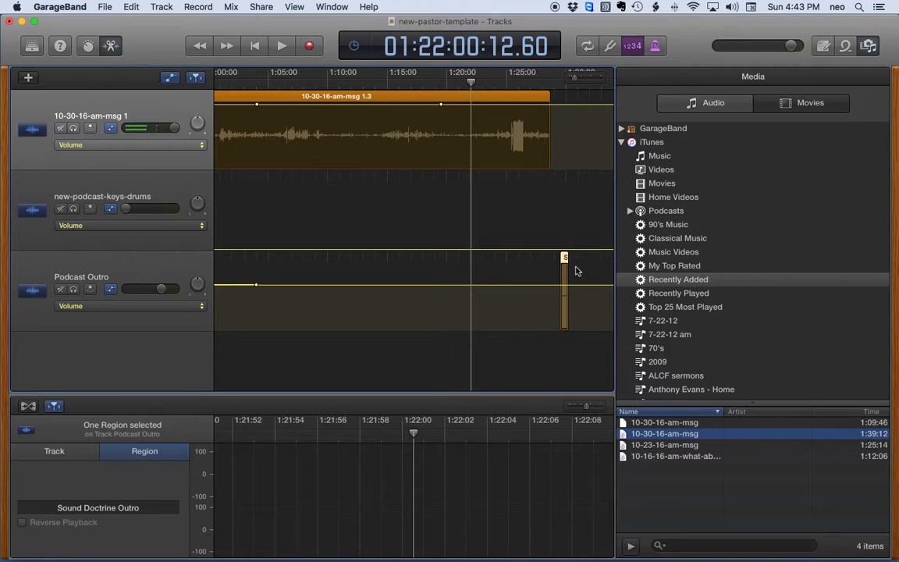
left_click_drag(564, 261, 535, 287)
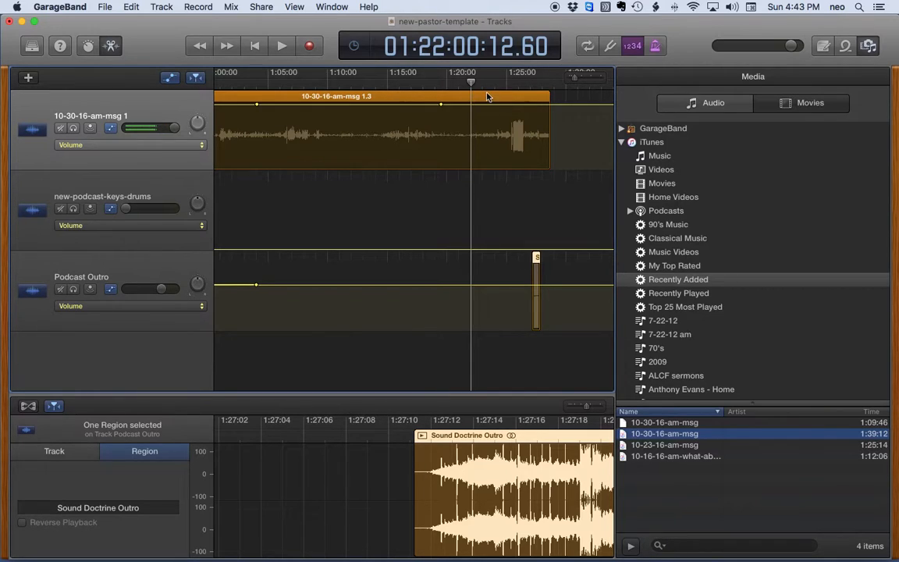
Preview the ending from 1:22:00 to 1:22:06 and zoom in on it
key("space")
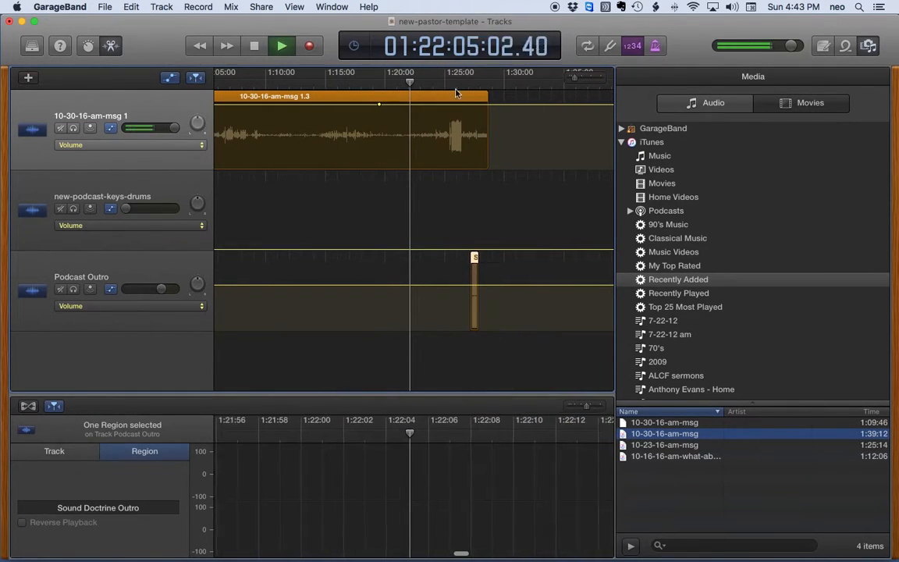
key("space")
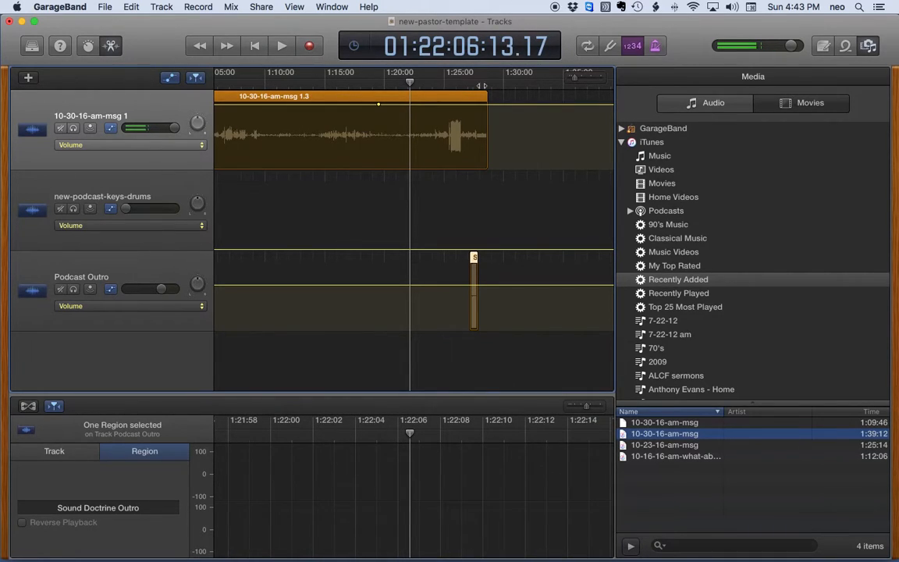
left_click_drag(574, 80, 582, 80)
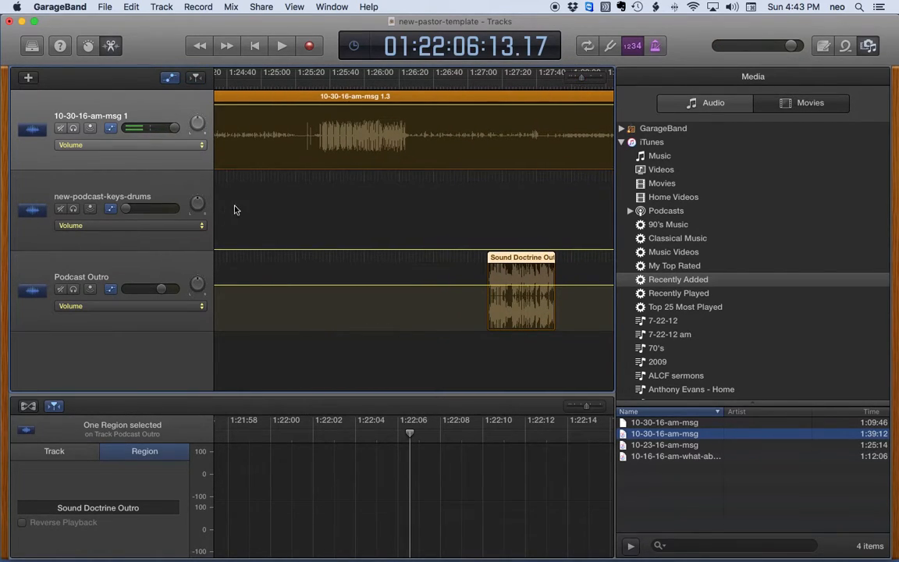
scroll(236, 210, "left", 5)
Slide the Sound Doctrine Outro clip earlier and audition the sermon ending from about 1:25
left_click(602, 261)
left_click_drag(603, 262, 443, 262)
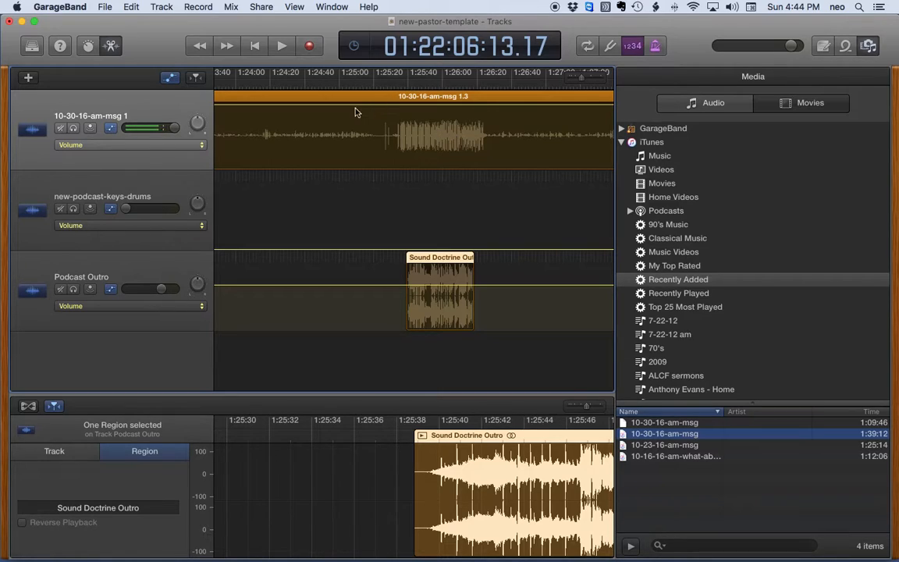
left_click_drag(361, 84, 344, 84)
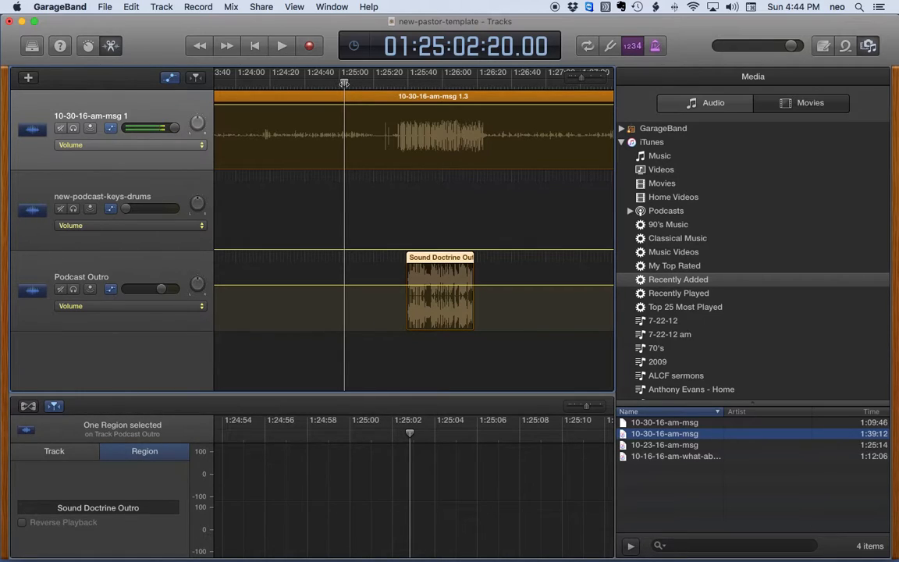
key("space")
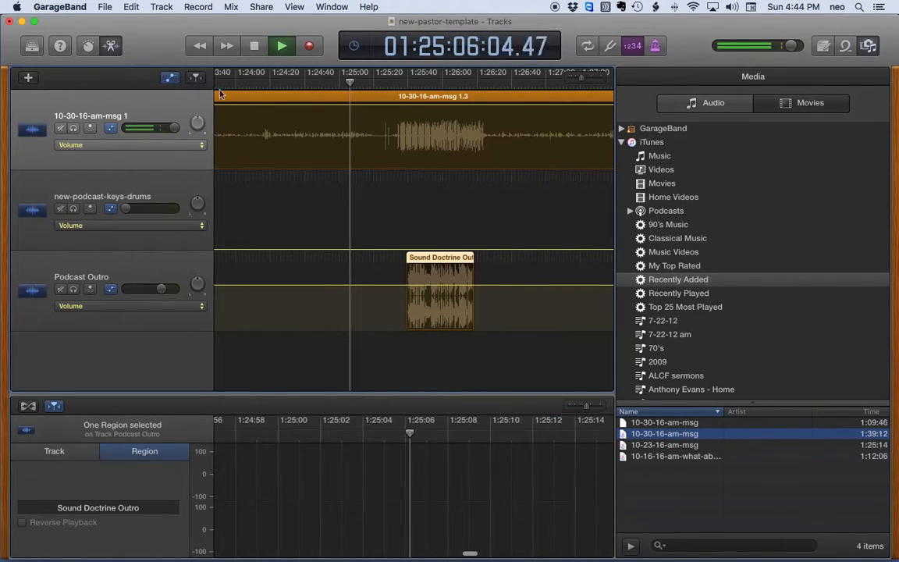
key("space")
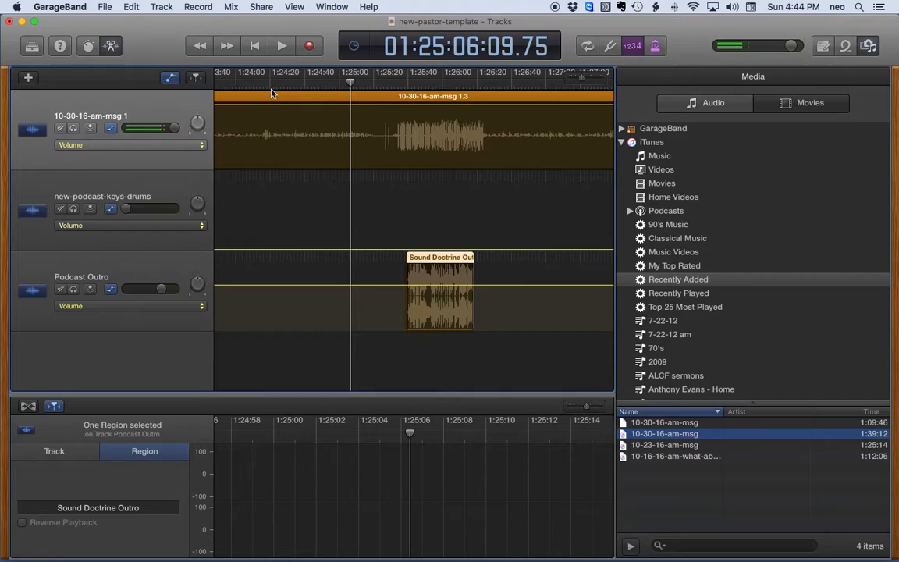
Move the outro to about 1:24:49, stop at 1:24:15, and select the sermon region
left_click(248, 85)
key("space")
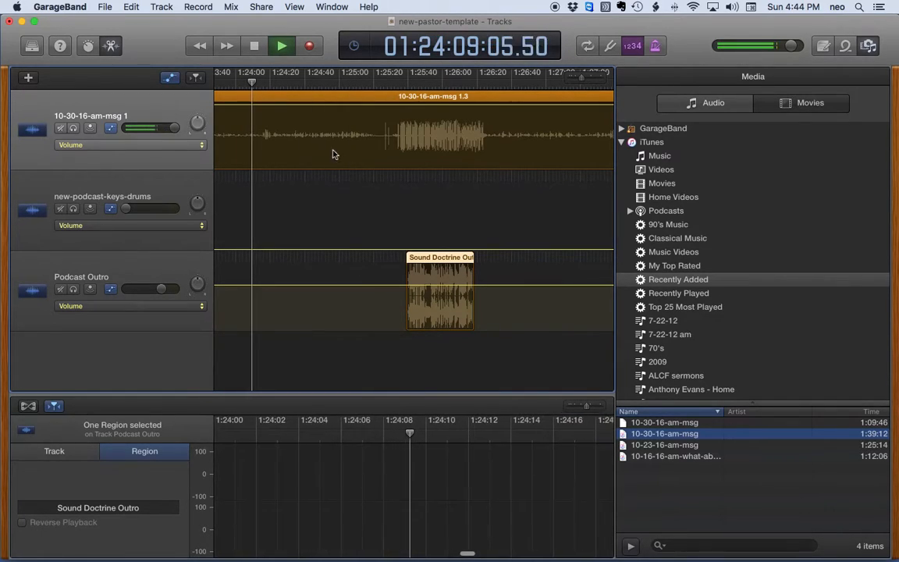
left_click_drag(425, 256, 323, 257)
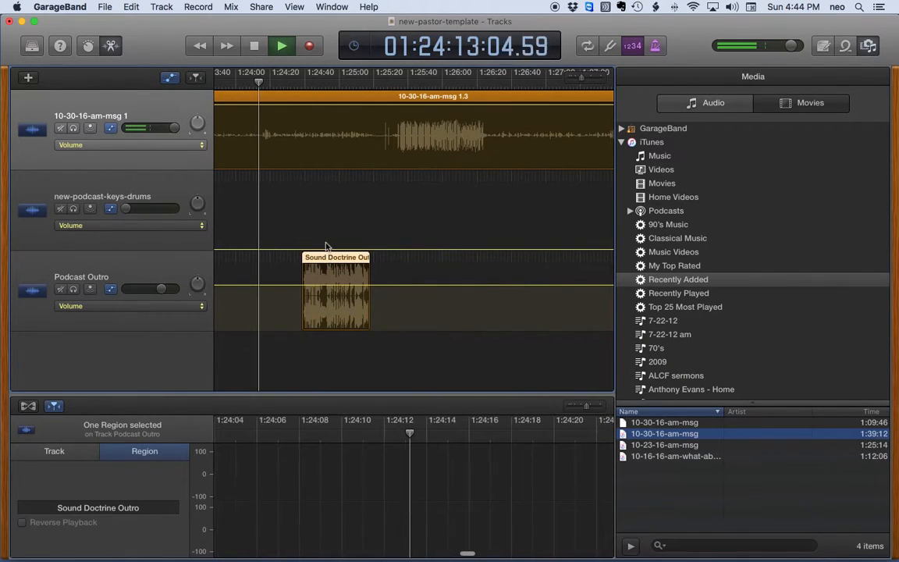
key("space")
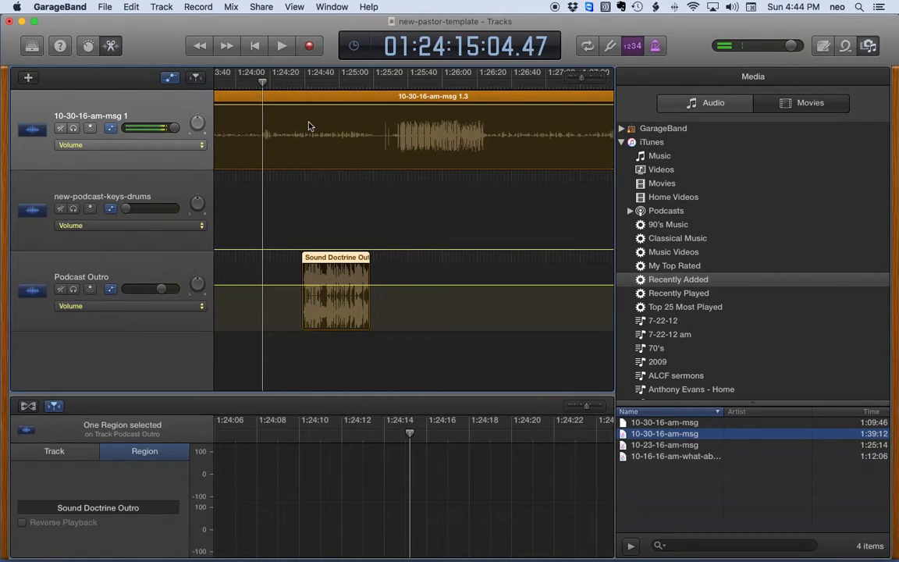
left_click(276, 99)
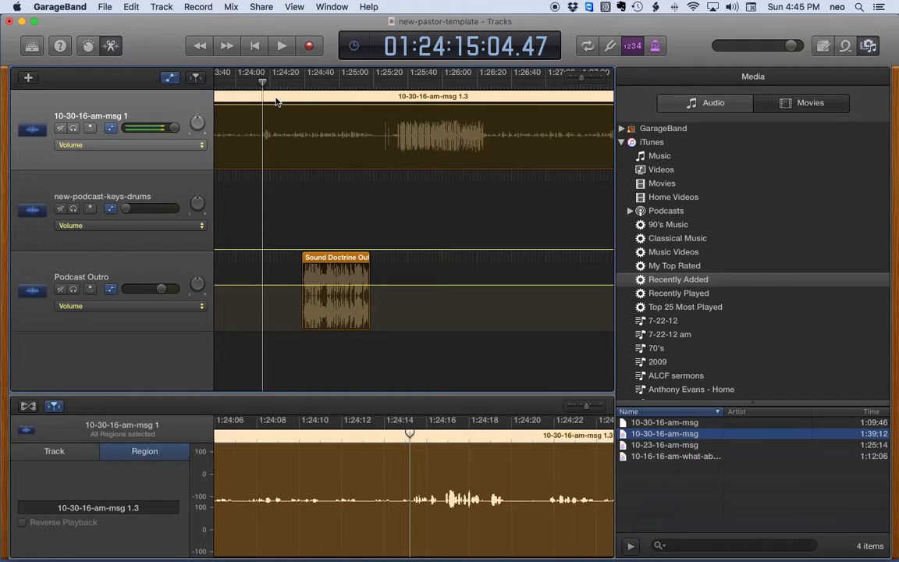
Split the sermon at 1:24:15, delete the 10-30-16-am-msg 1.5 tail, and butt the outro against it
key("super+t")
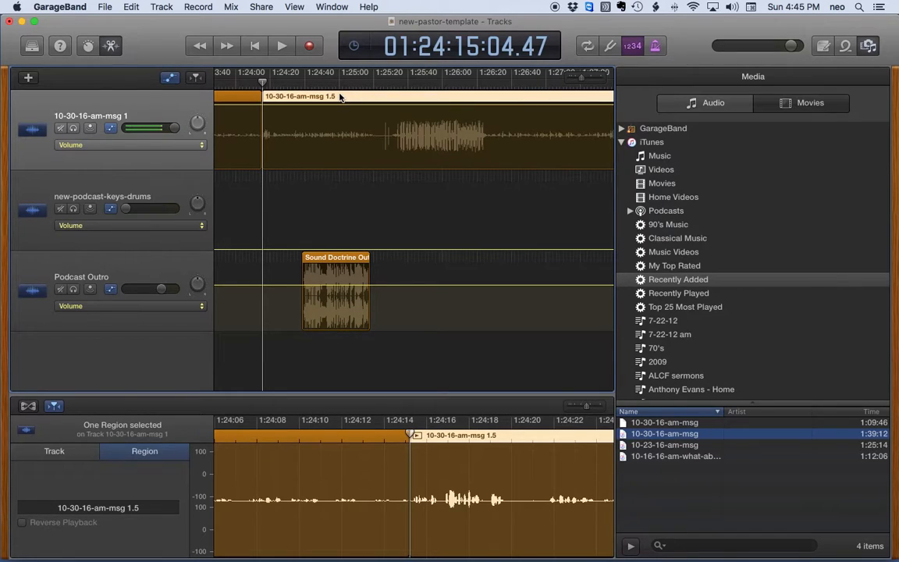
key("Delete")
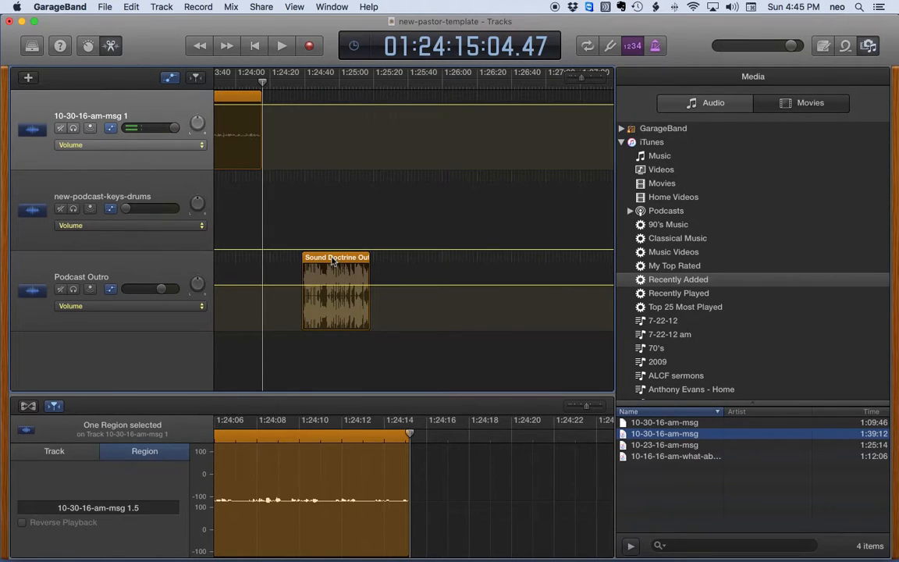
left_click_drag(333, 262, 292, 264)
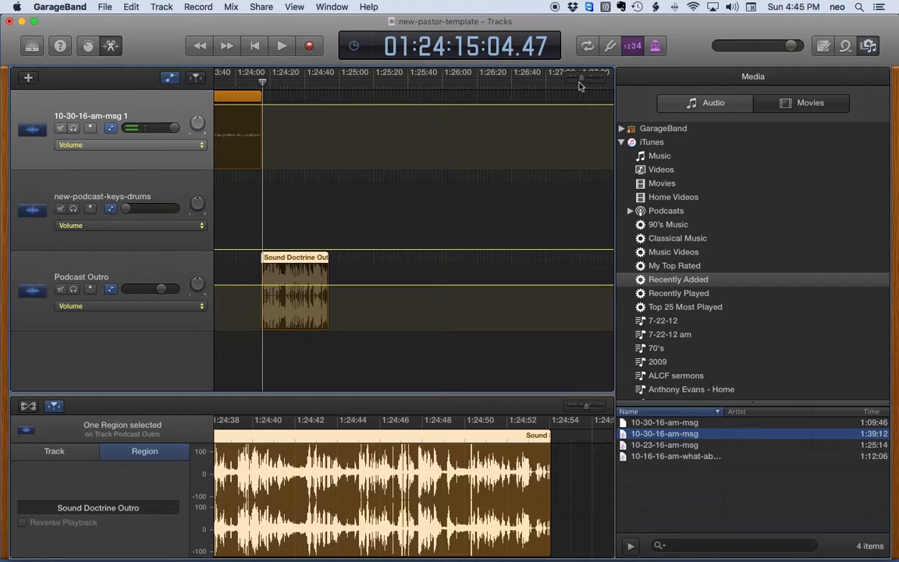
Zoom in, audition from 1:24:10, and nudge the Sound Doctrine Outro to start around 1:24:14
left_click_drag(582, 80, 587, 81)
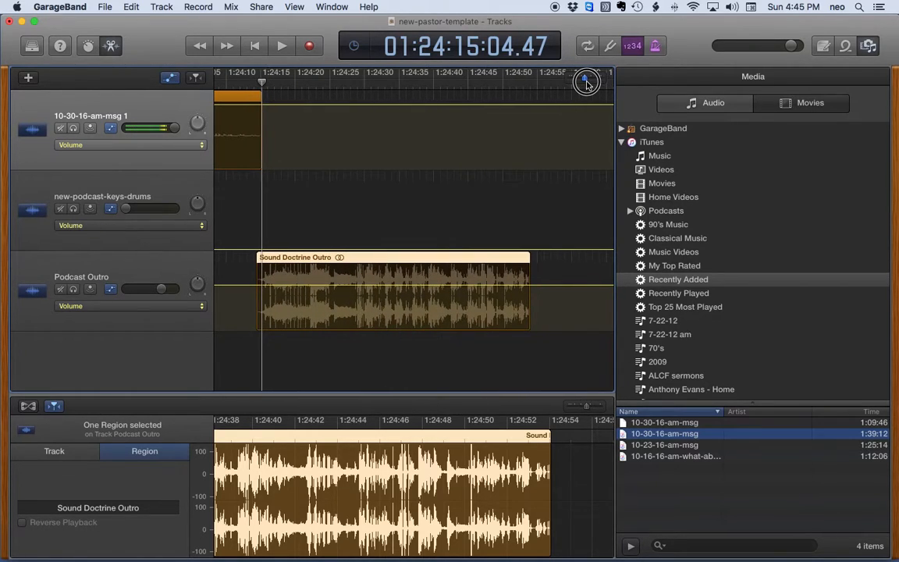
scroll(453, 120, "left", 5)
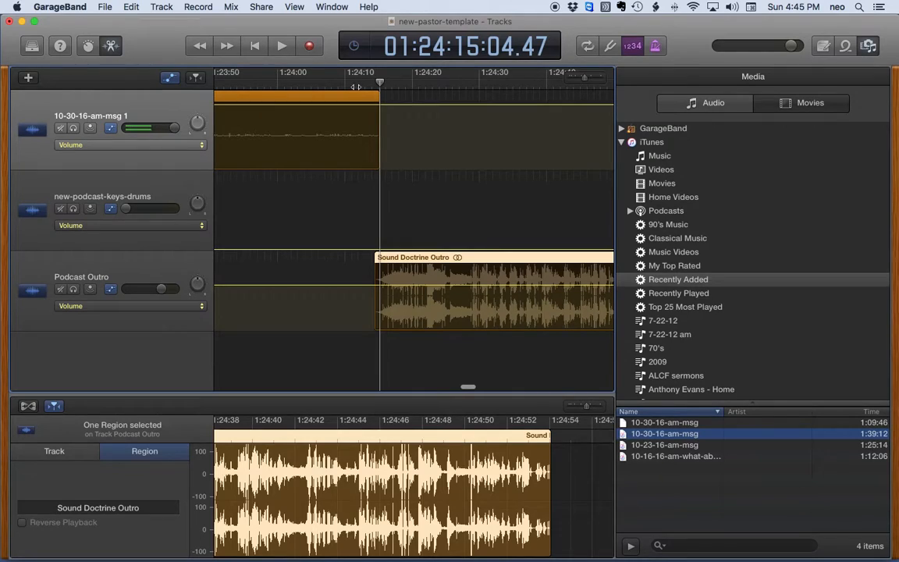
left_click(350, 83)
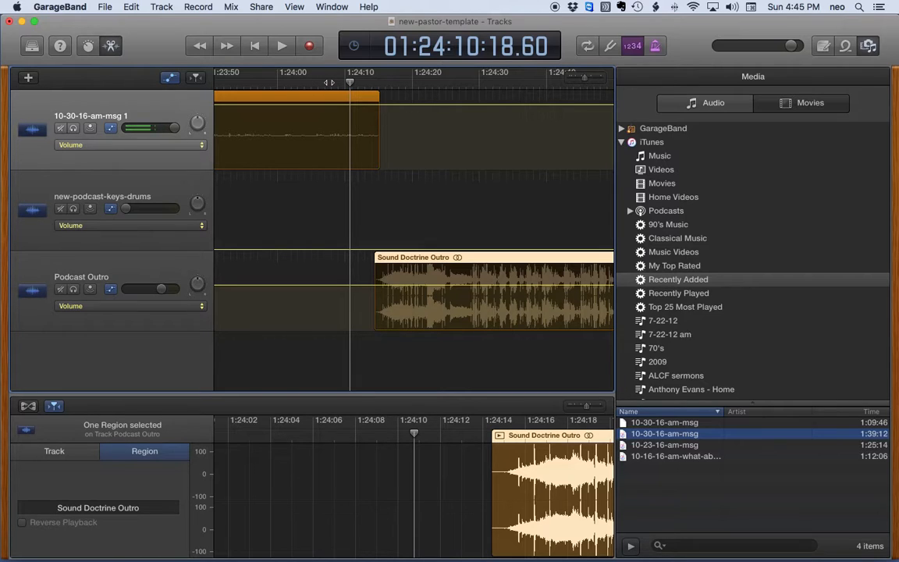
key("space")
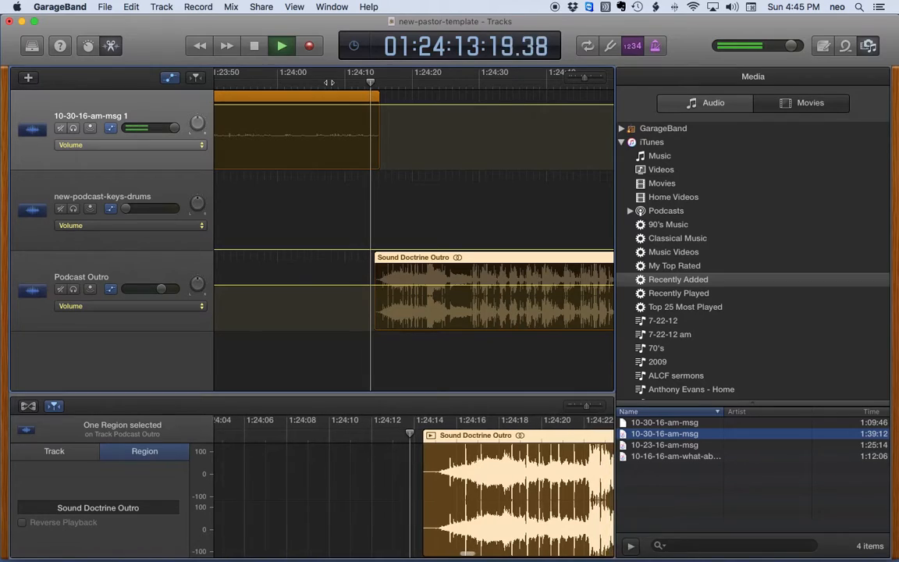
key("space")
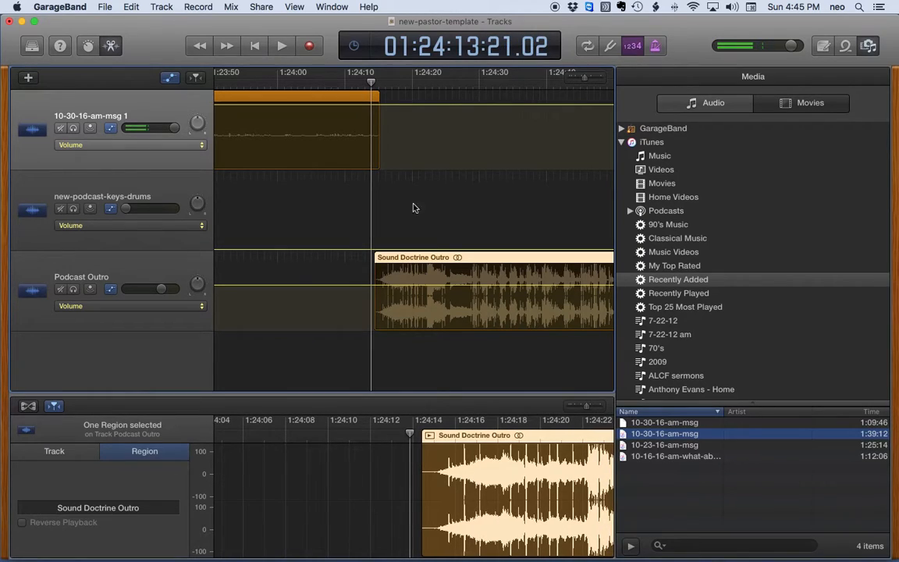
left_click(397, 260)
left_click_drag(398, 260, 388, 260)
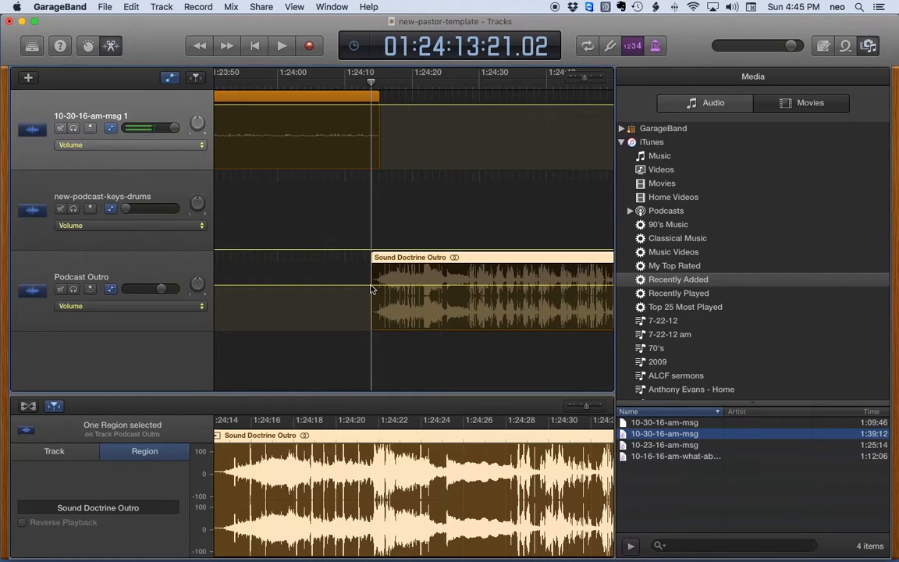
left_click(371, 287)
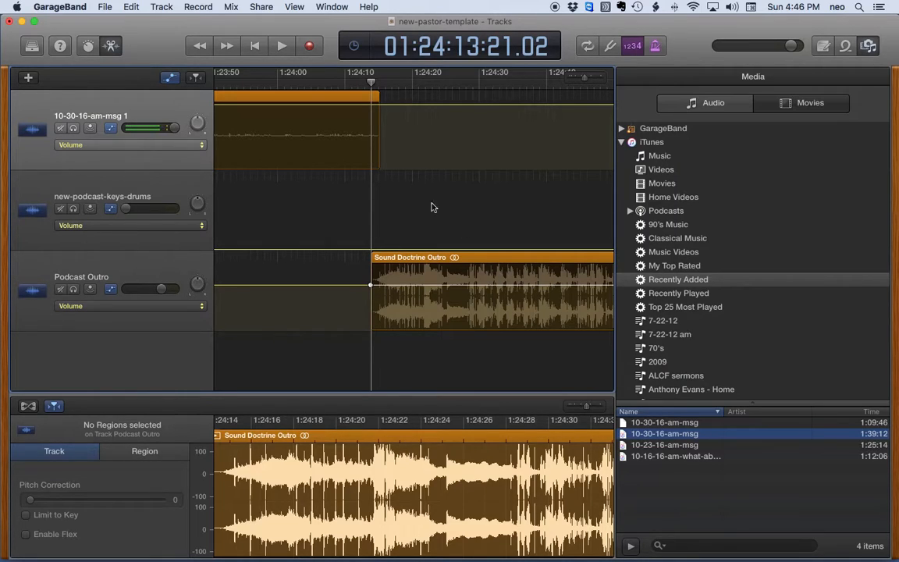
mouse_move(583, 77)
left_mouse_down()
mouse_move(557, 79)
mouse_move(570, 76)
left_mouse_up()
scroll(425, 148, "left", 10)
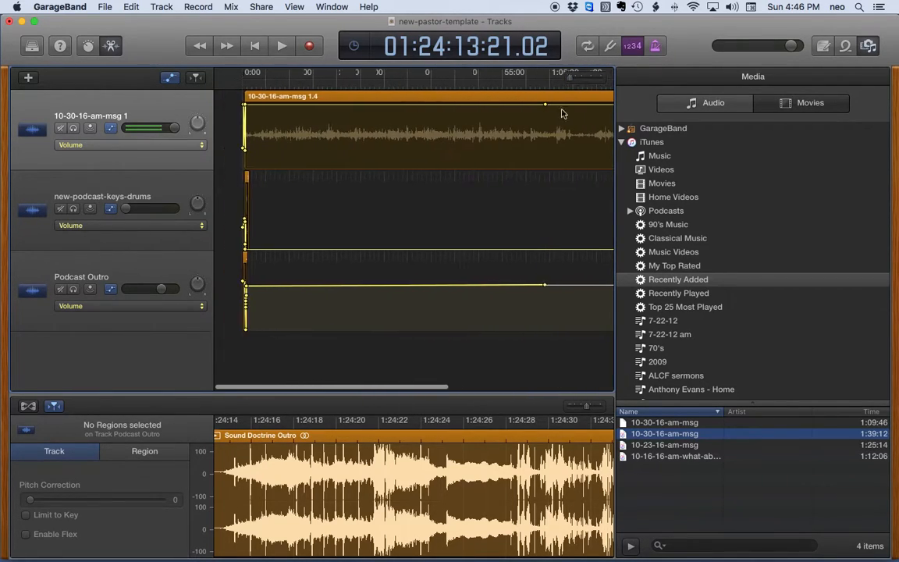
left_click_drag(230, 85, 223, 86)
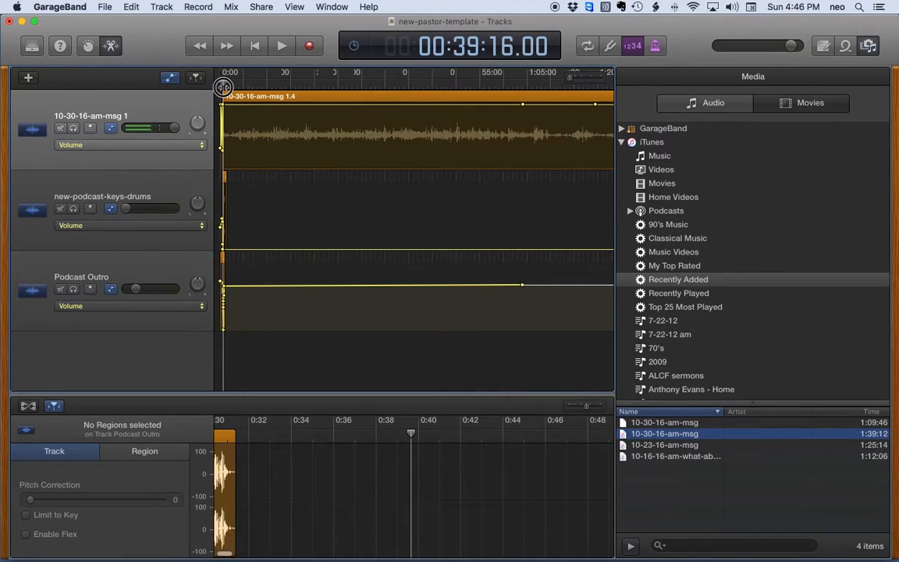
left_click_drag(572, 78, 590, 78)
scroll(396, 179, "left", 10)
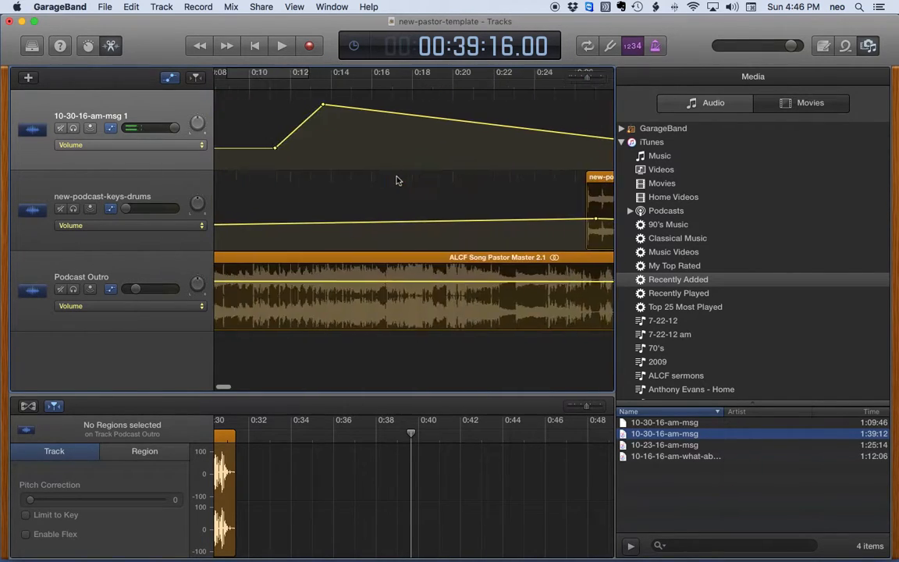
scroll(406, 185, "right", 5)
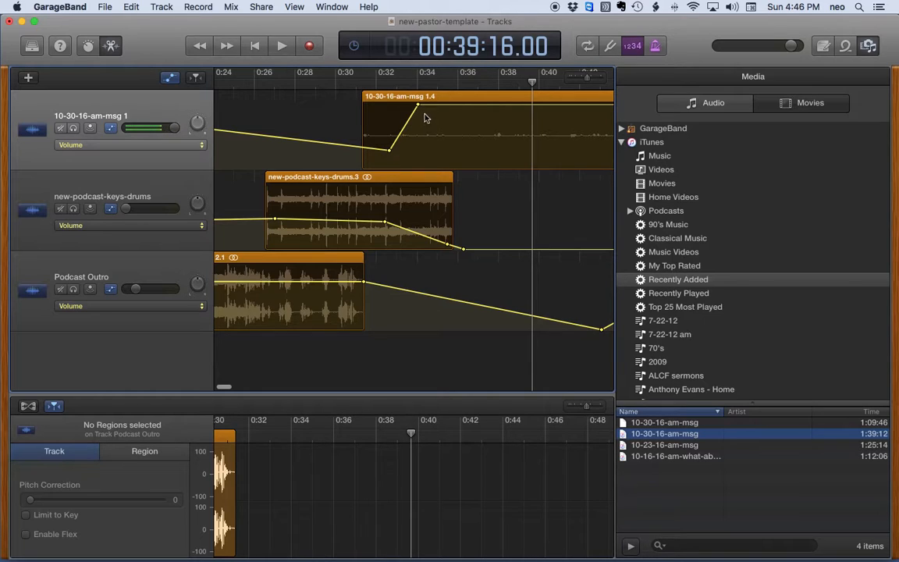
scroll(465, 134, "right", 10)
scroll(450, 137, "right", 20)
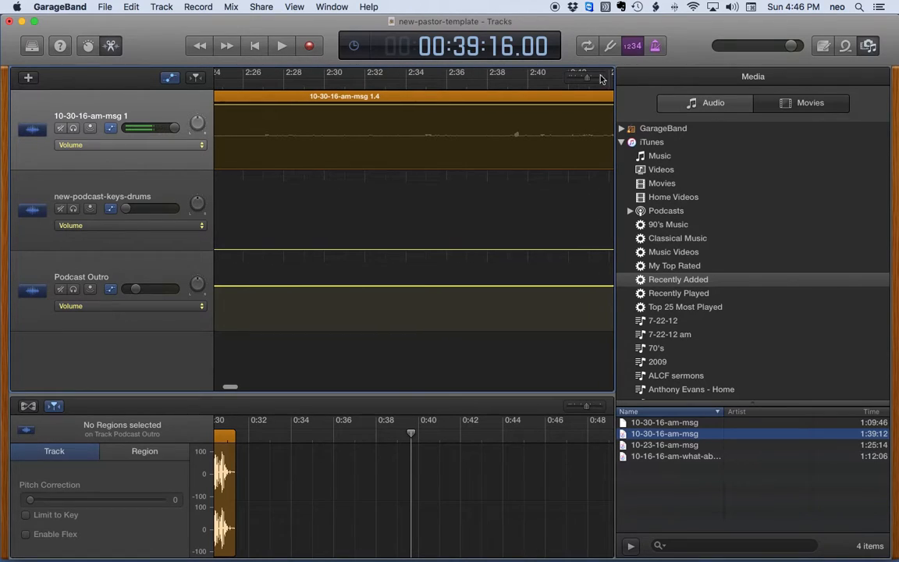
left_click_drag(586, 77, 582, 77)
scroll(550, 167, "right", 20)
scroll(445, 168, "right", 20)
scroll(269, 134, "right", 20)
scroll(250, 131, "right", 20)
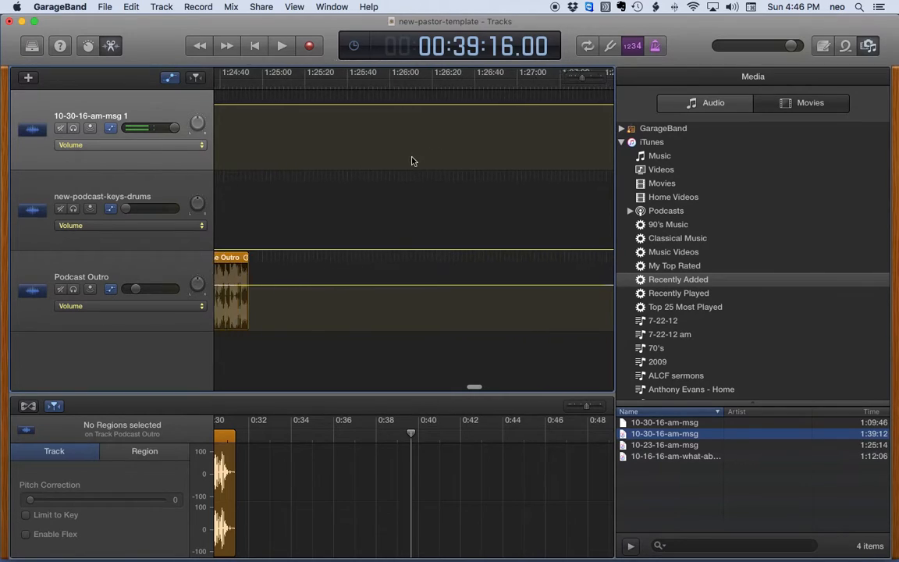
scroll(413, 161, "left", 3)
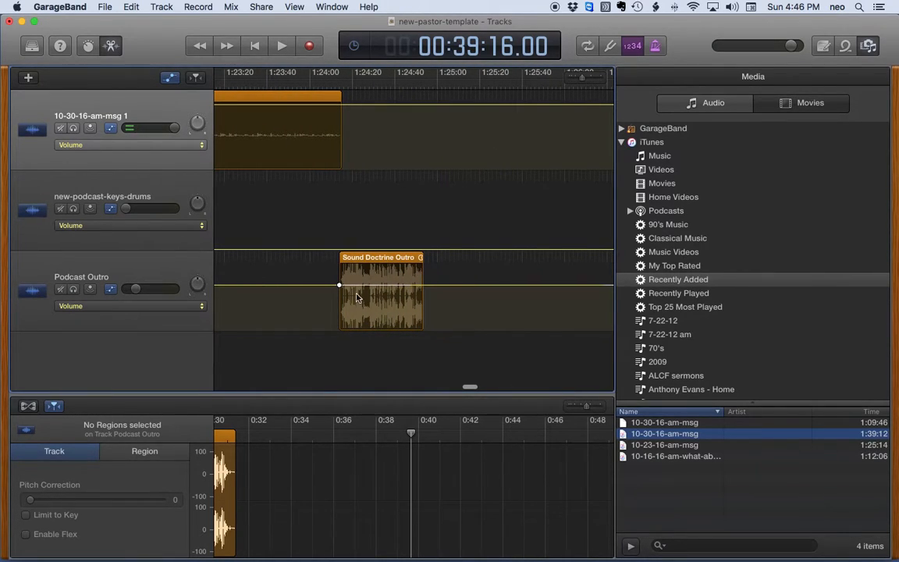
Place the playhead at 1:24:13 and drop the Podcast Outro volume there to -14.4 dB
left_click(333, 84)
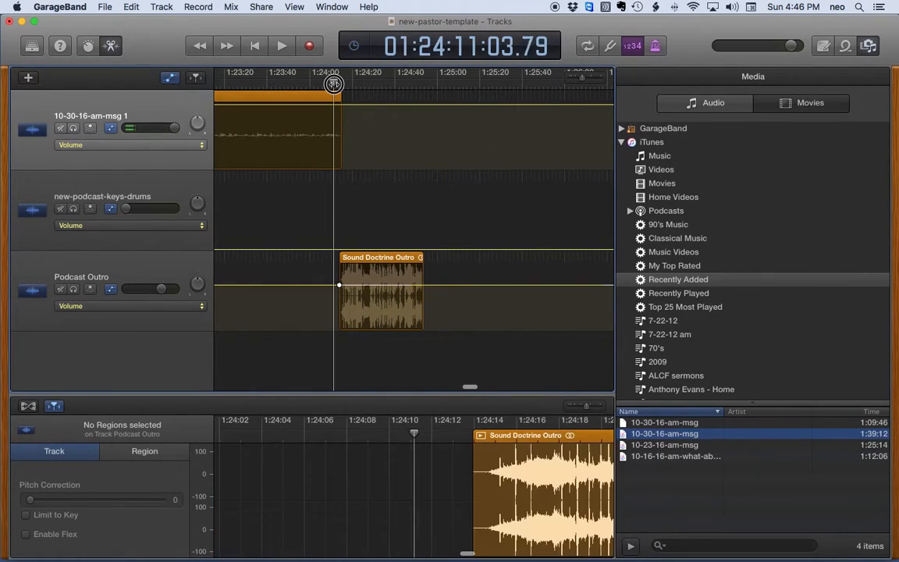
left_click_drag(333, 83, 338, 83)
left_click_drag(580, 81, 588, 81)
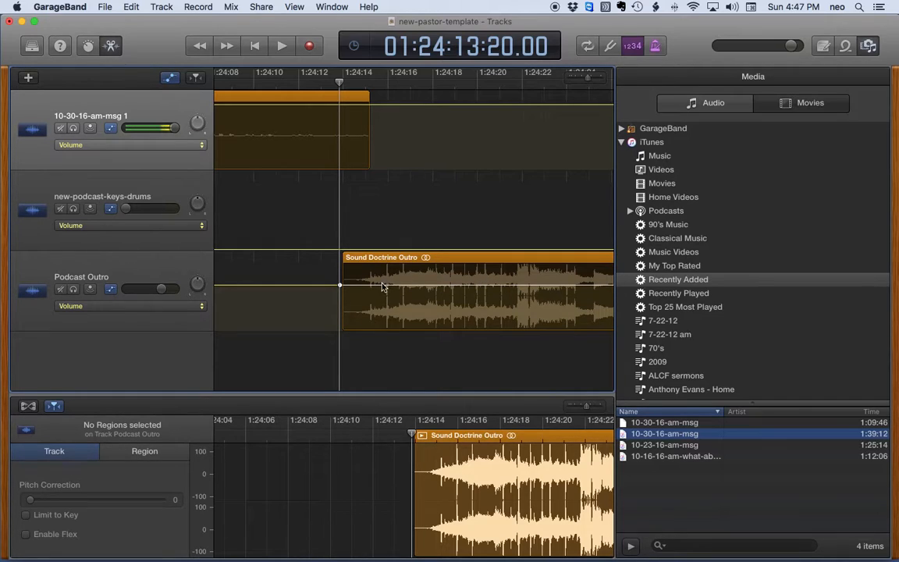
left_click_drag(341, 285, 340, 310)
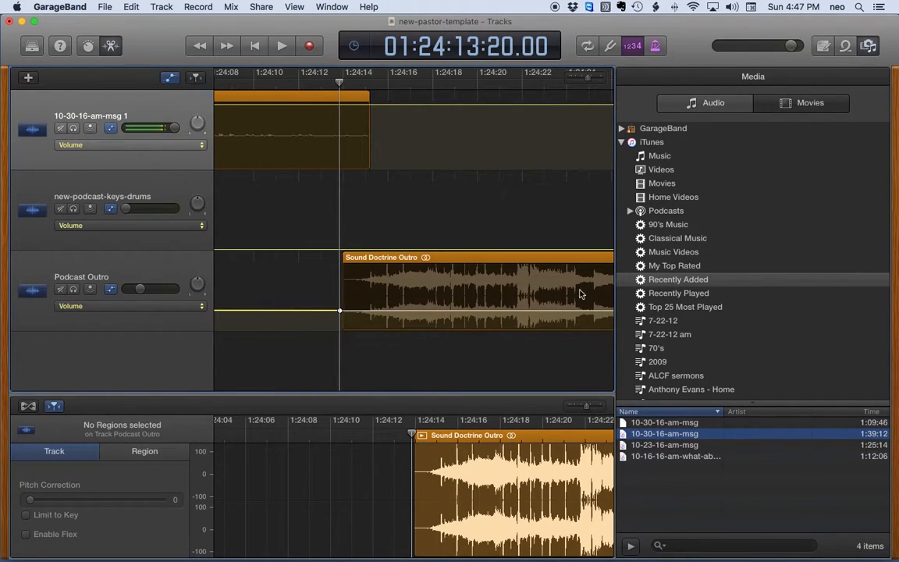
Raise the Podcast Outro volume point at 1:24:21 to about -5.8 dB, creating a fade-in
left_click(514, 311)
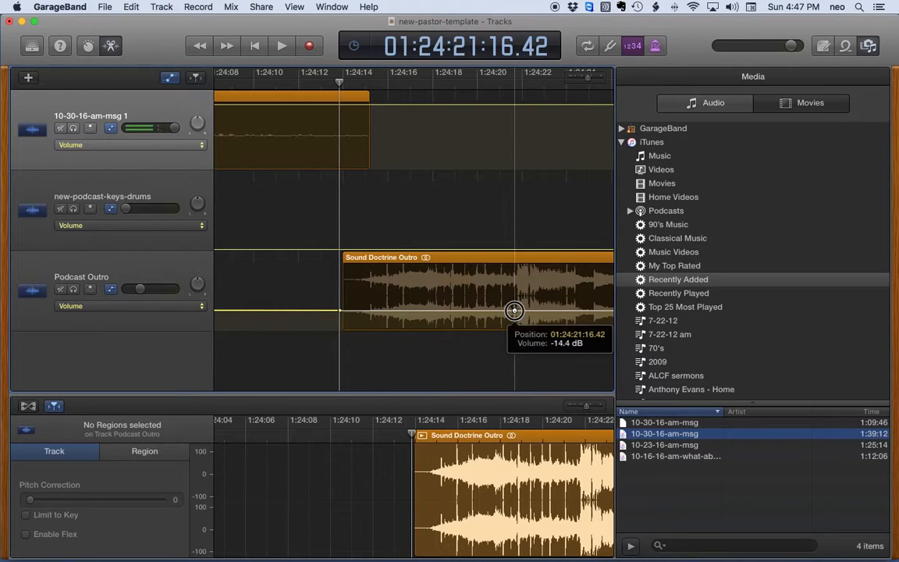
left_click(514, 311)
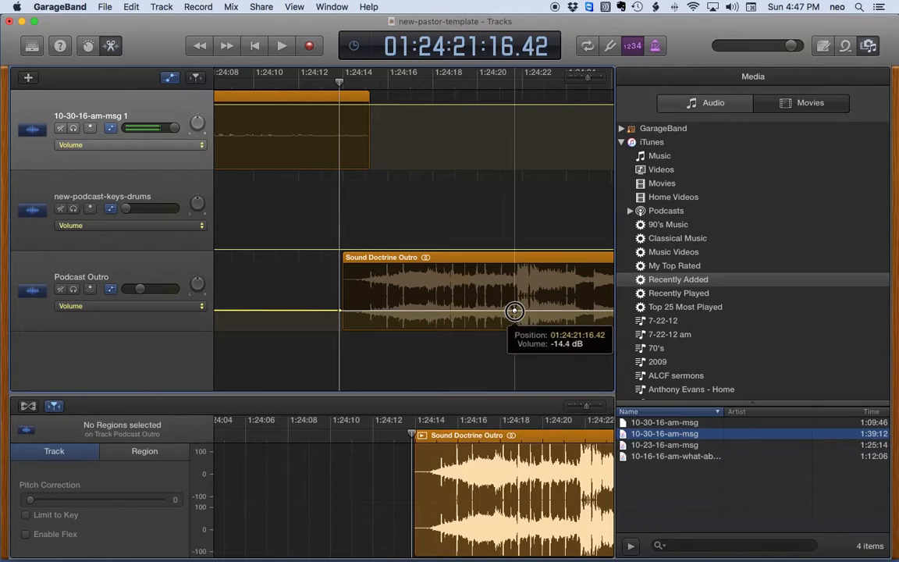
left_click_drag(514, 310, 513, 284)
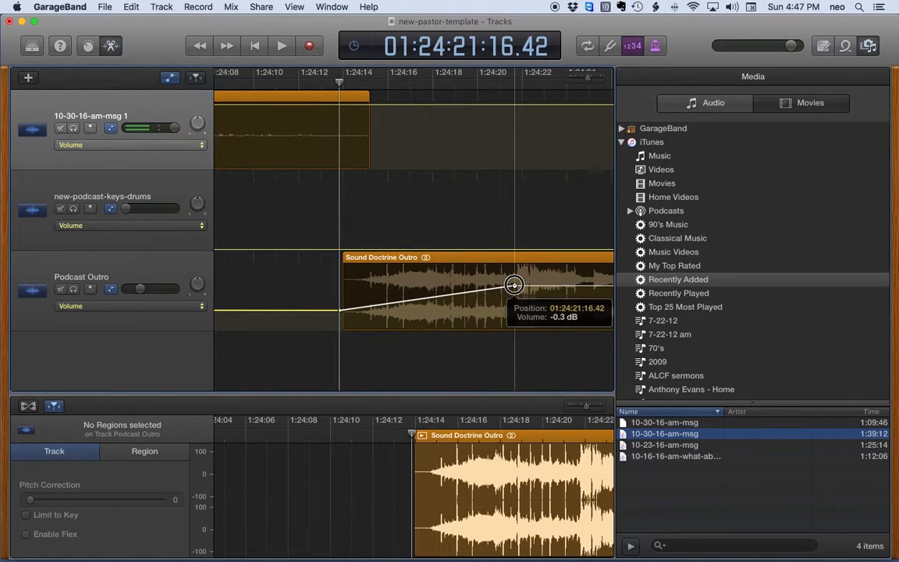
left_click_drag(513, 284, 513, 297)
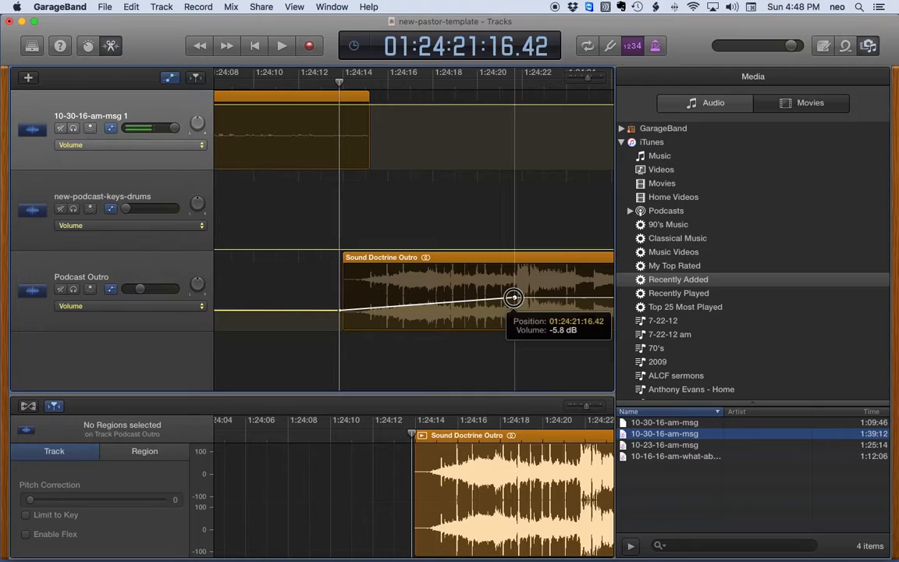
left_click_drag(512, 297, 513, 298)
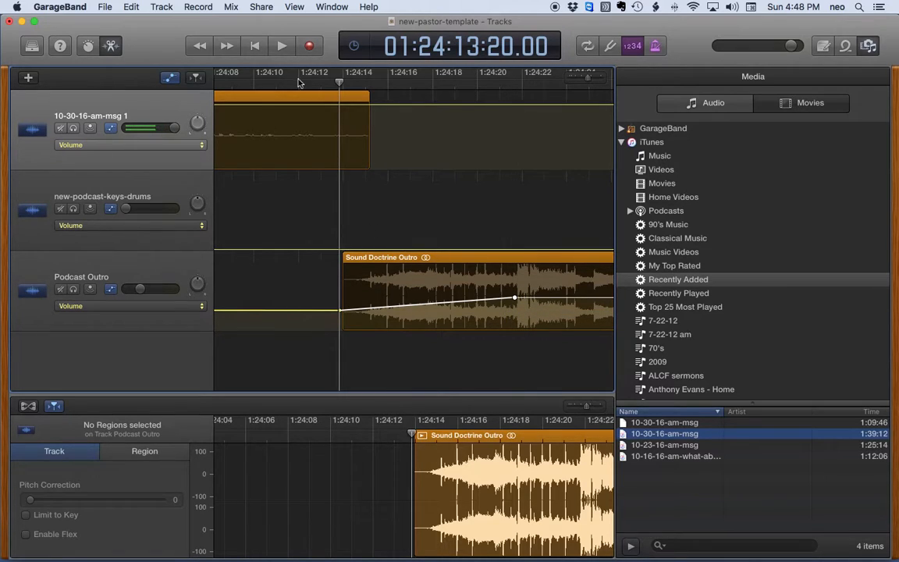
Audition the sermon-to-outro transition from 1:24:10 and return the playhead to about 1:24:15
left_click(269, 82)
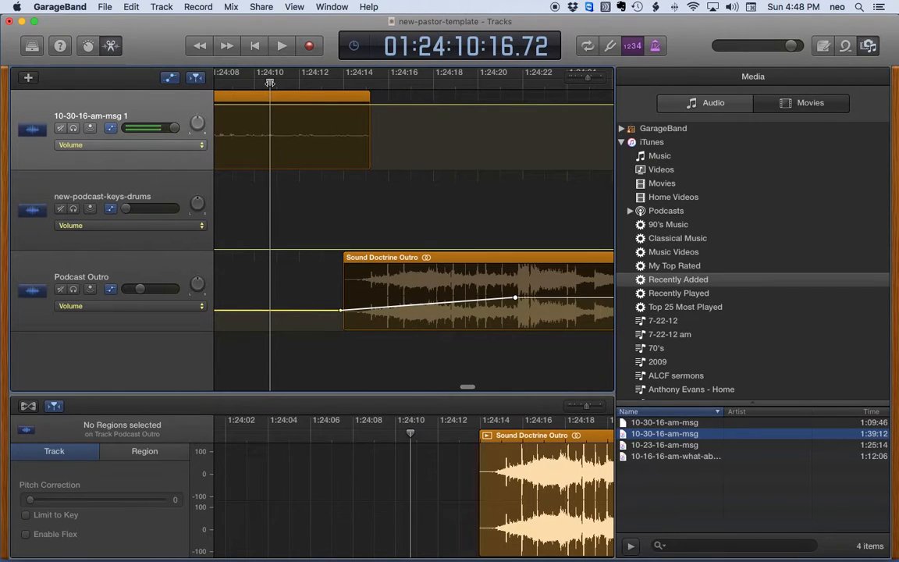
key("space")
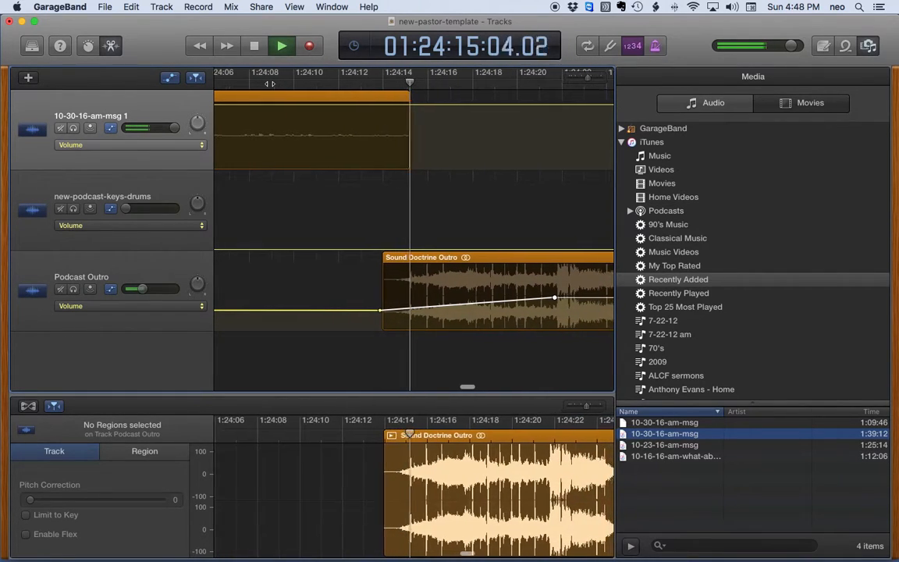
key("space")
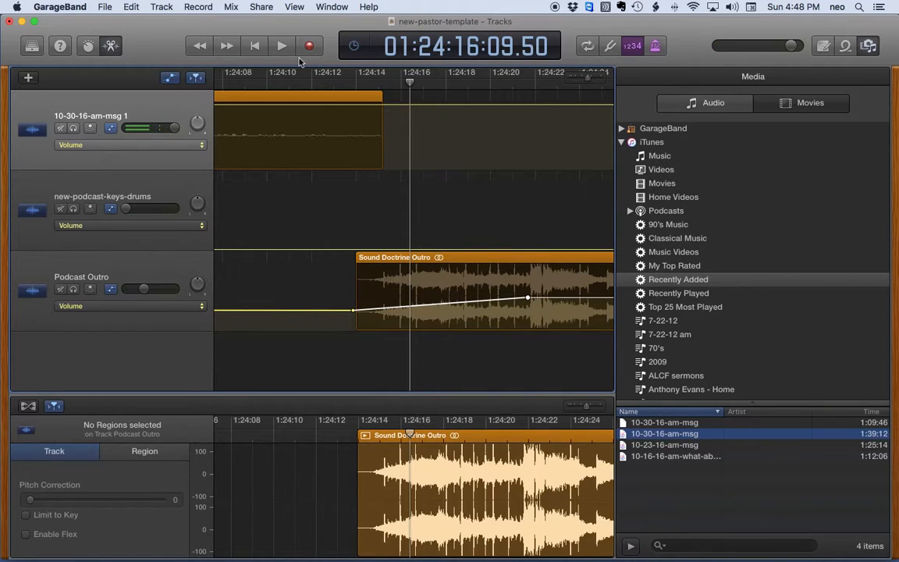
left_click(380, 83)
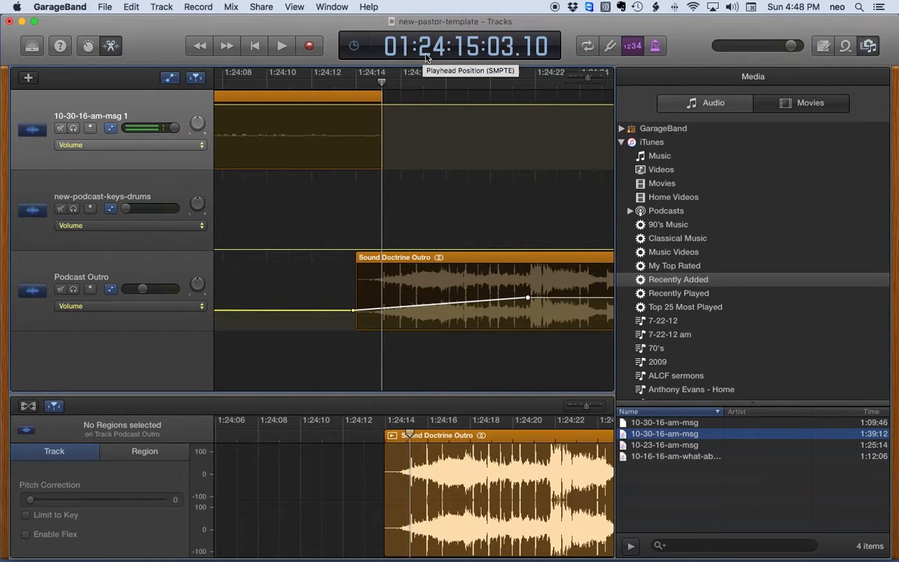
Set the LCD seconds to 09 and move the Sound Doctrine Outro to start at 1:24:09
double_click(471, 55)
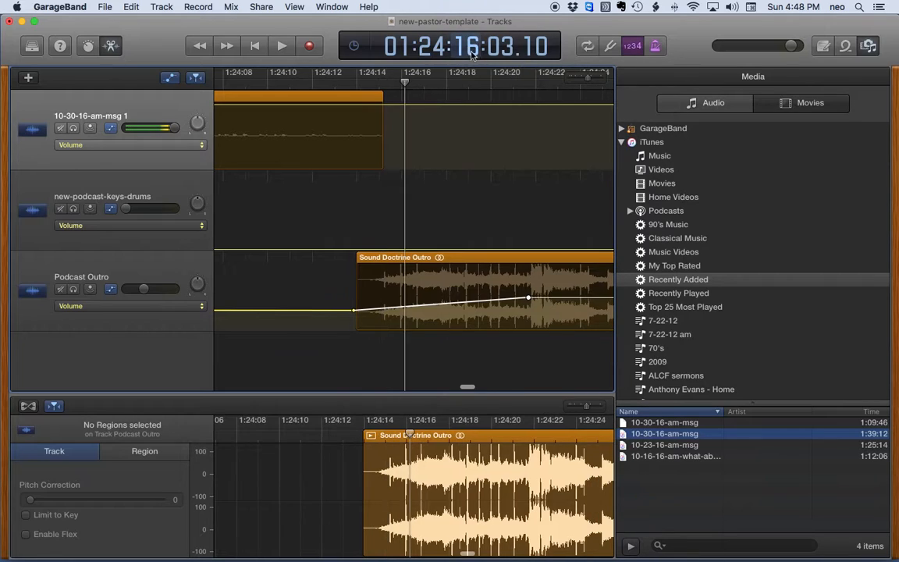
double_click(471, 53)
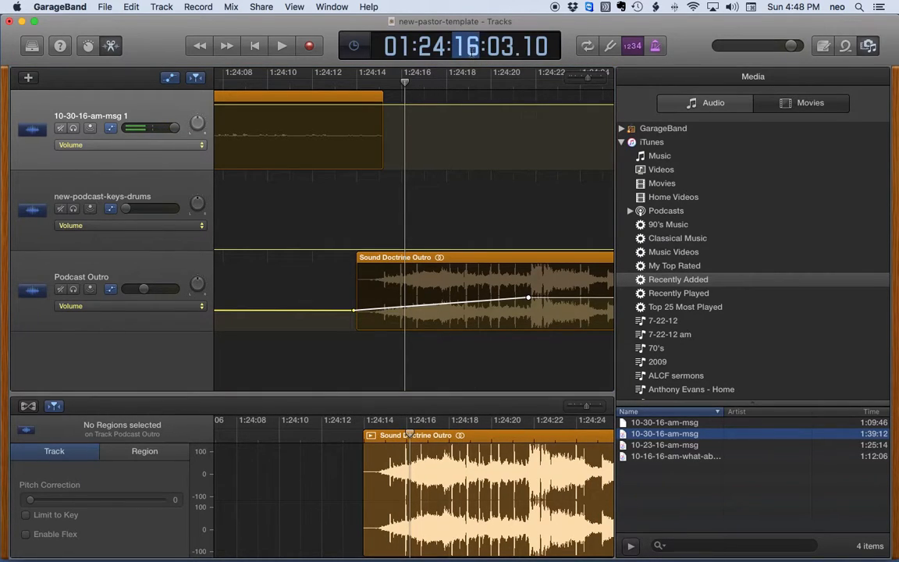
type("09")
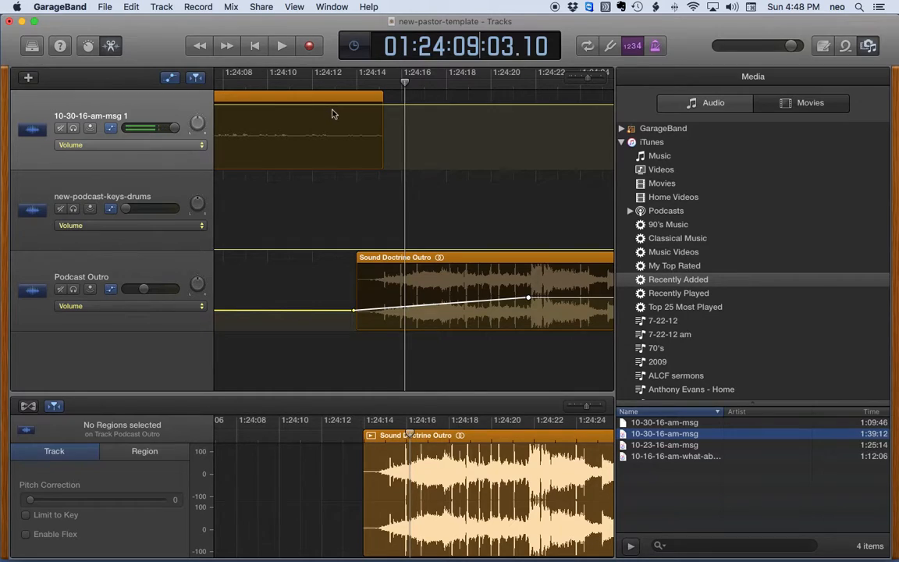
scroll(339, 112, "left", 5)
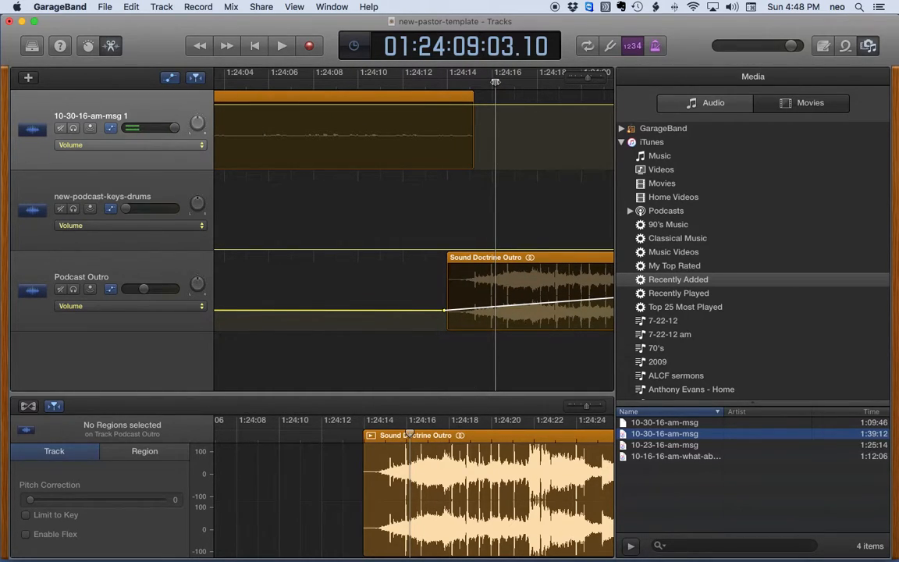
key("Return")
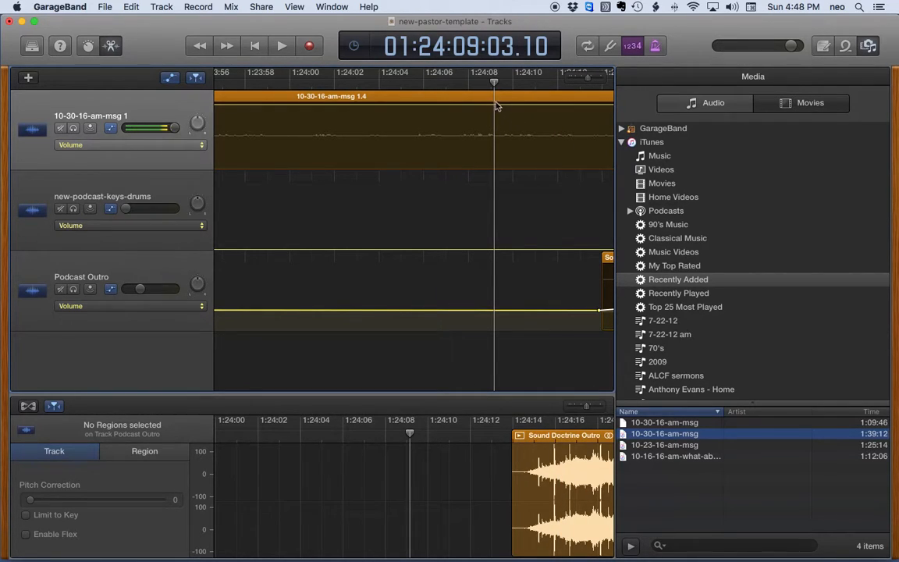
scroll(554, 234, "right", 5)
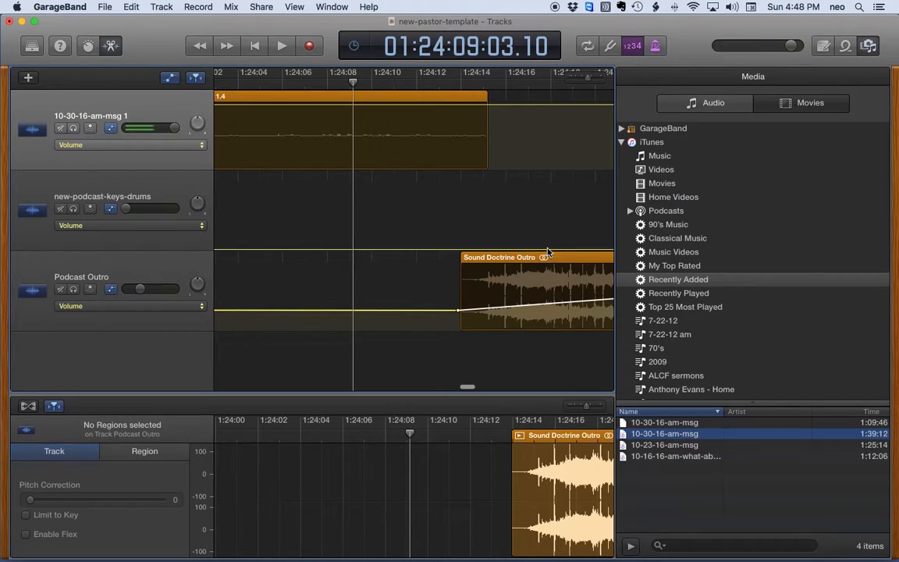
left_click_drag(565, 257, 460, 264)
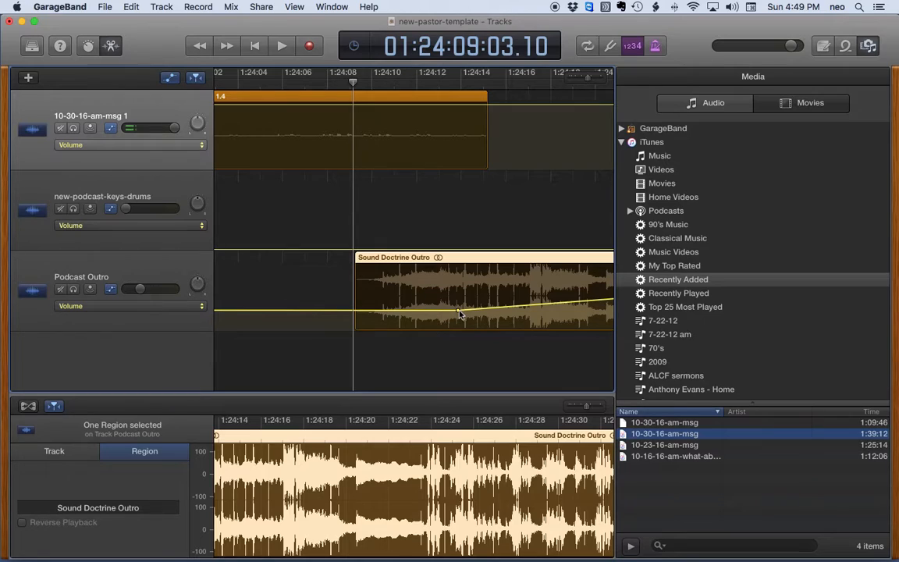
Audition from 1:24:07, then add outro volume points: -26.3 dB at its start and -19.1 dB at 1:24:15
left_click(319, 83)
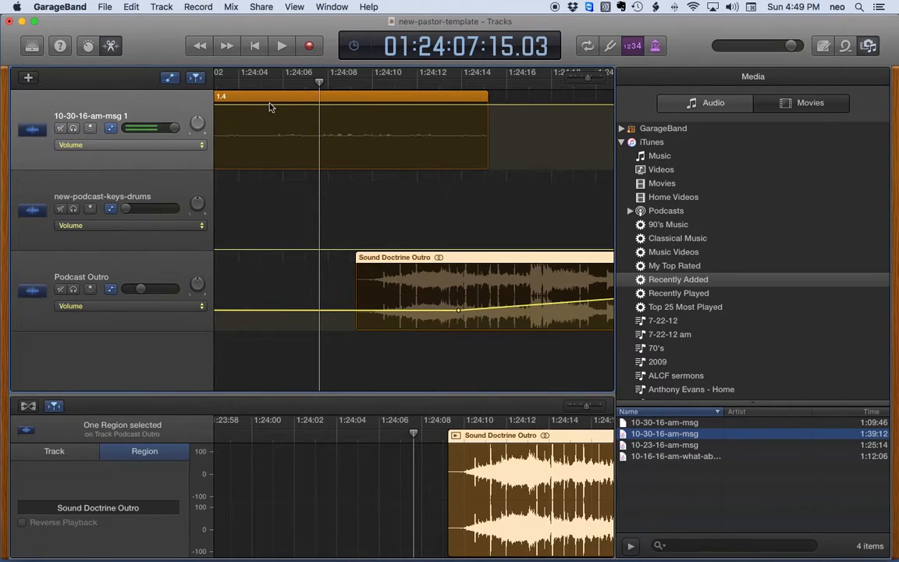
key("space")
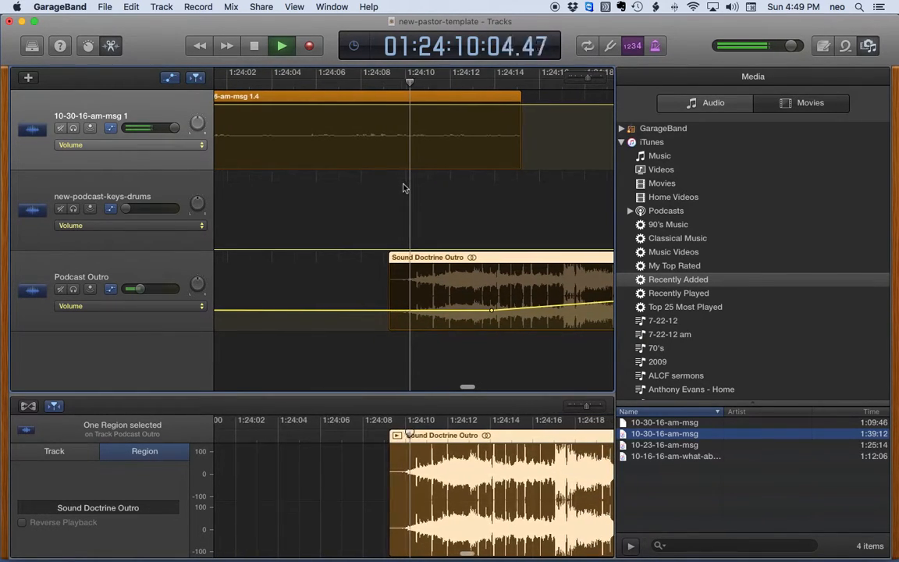
key("space")
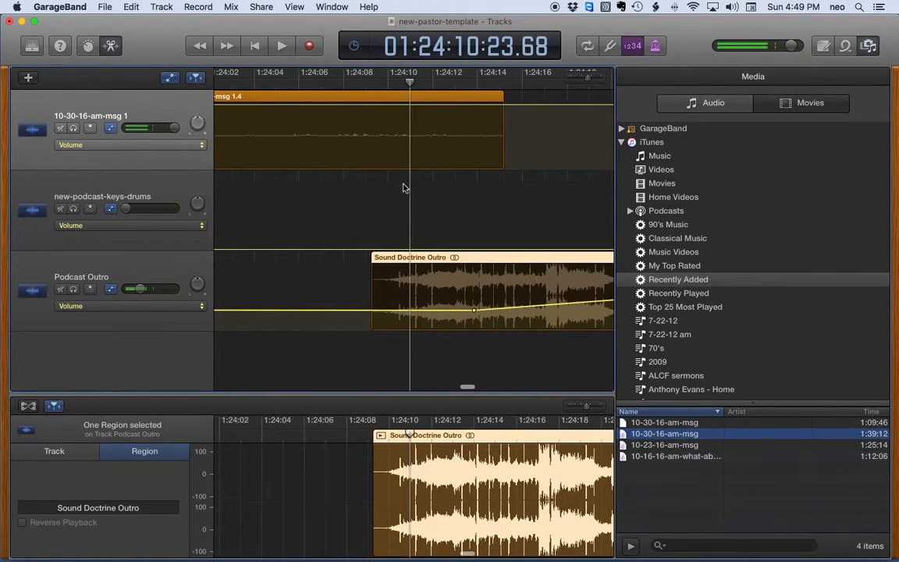
left_click(372, 312)
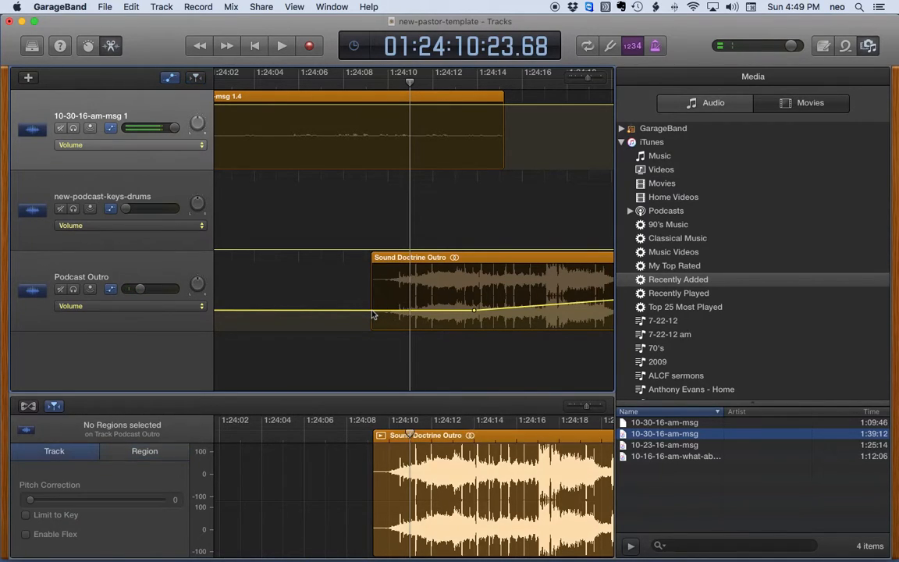
left_click_drag(372, 312, 373, 319)
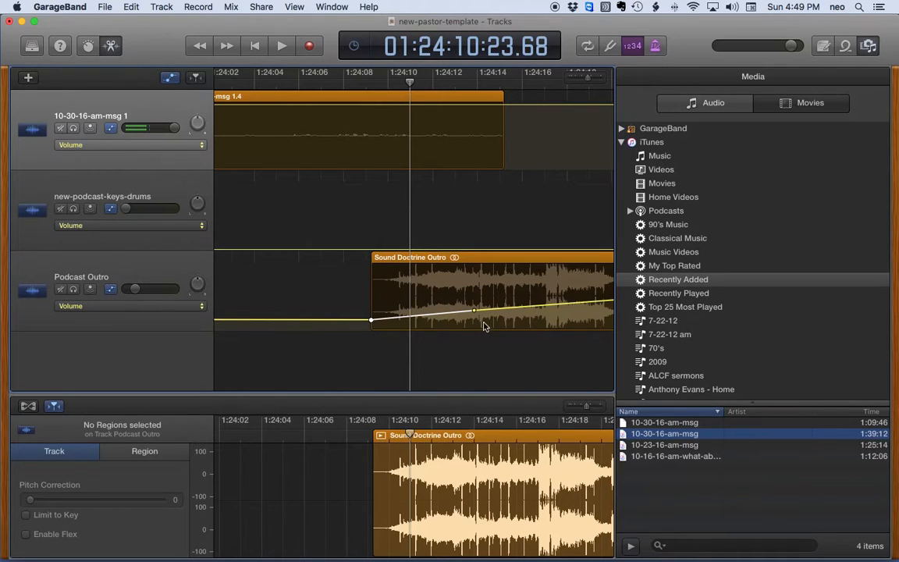
left_click_drag(473, 312, 498, 316)
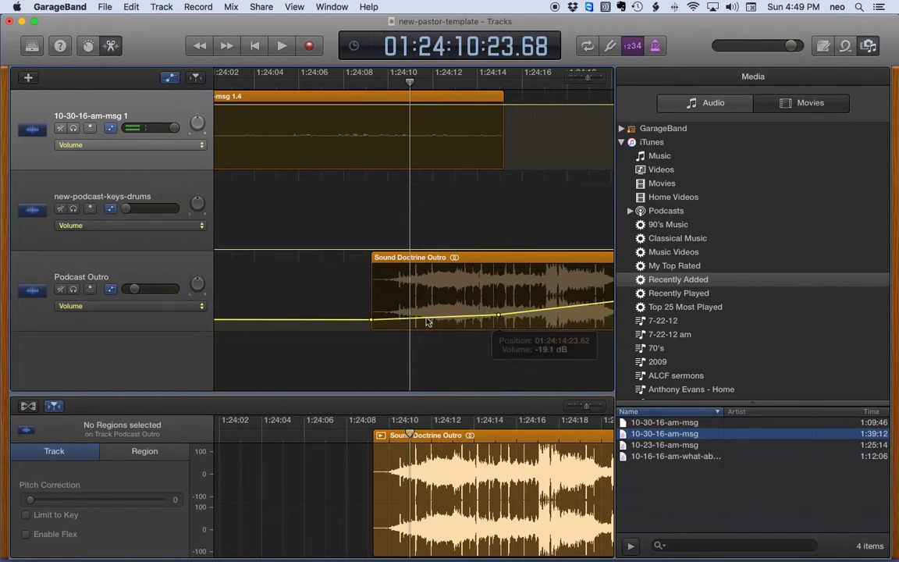
left_click_drag(370, 320, 372, 320)
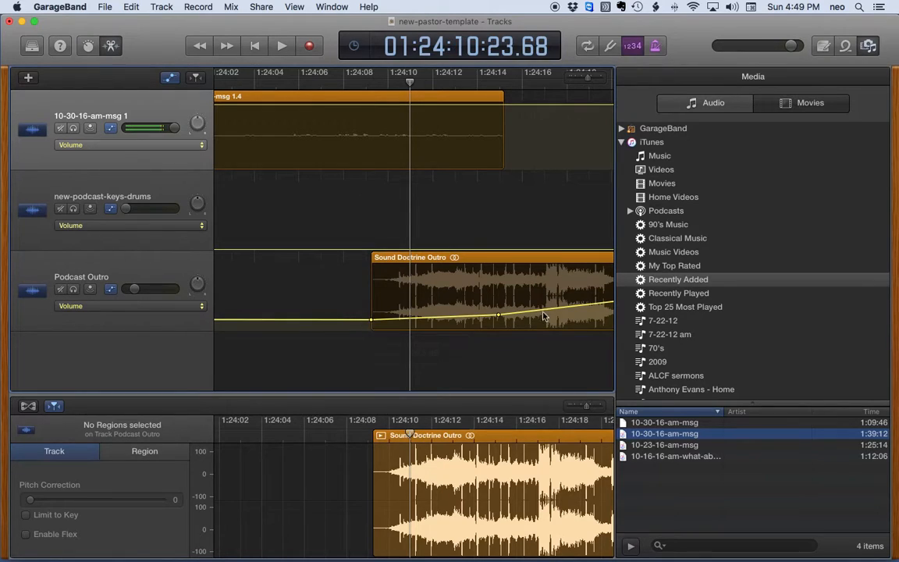
left_click_drag(497, 316, 502, 313)
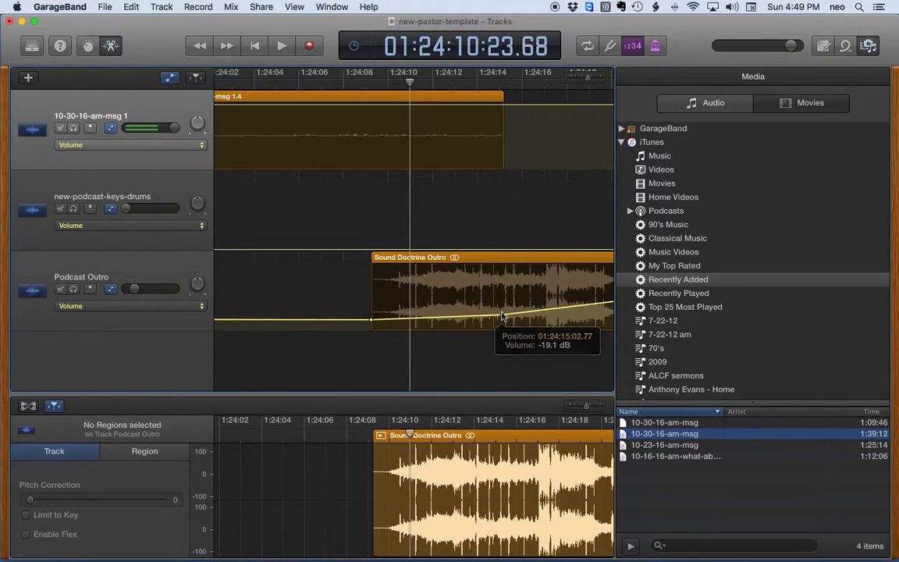
Replay the fade-in and set a Podcast Outro volume point at 1:24:21 to -14.0 dB
left_click(337, 83)
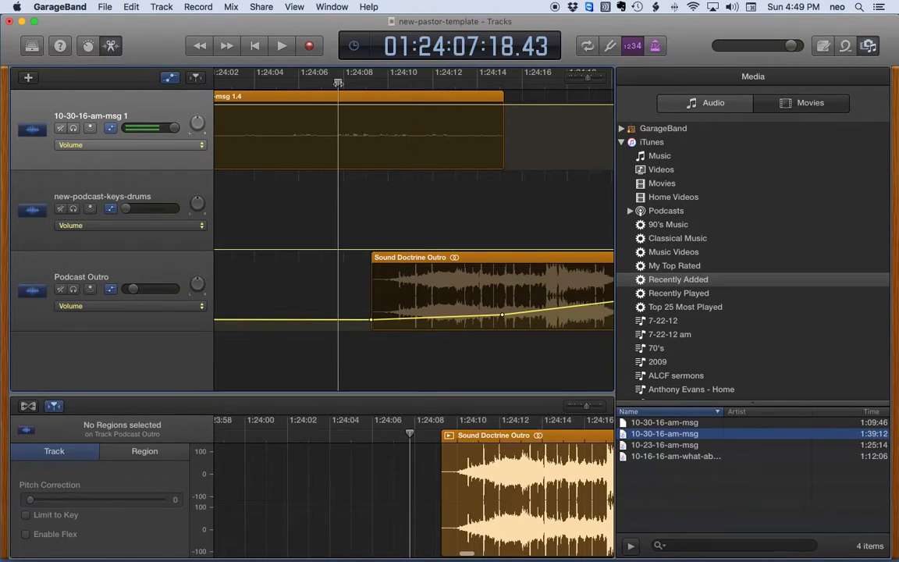
key("space")
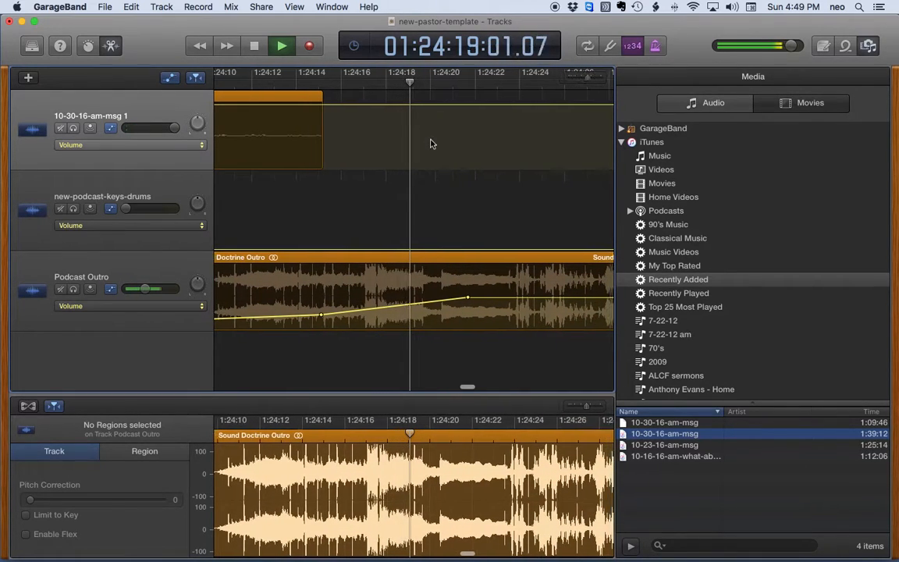
key("space")
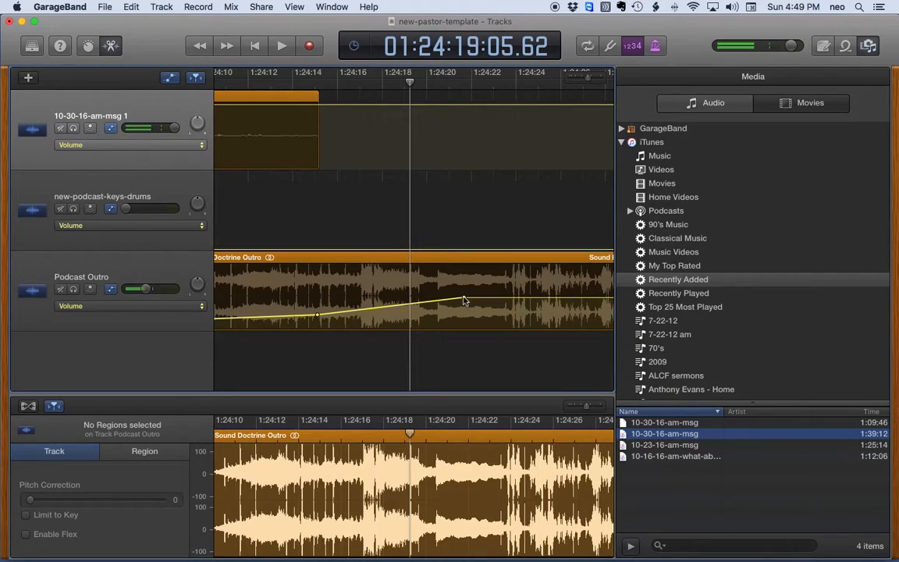
left_click_drag(464, 301, 464, 312)
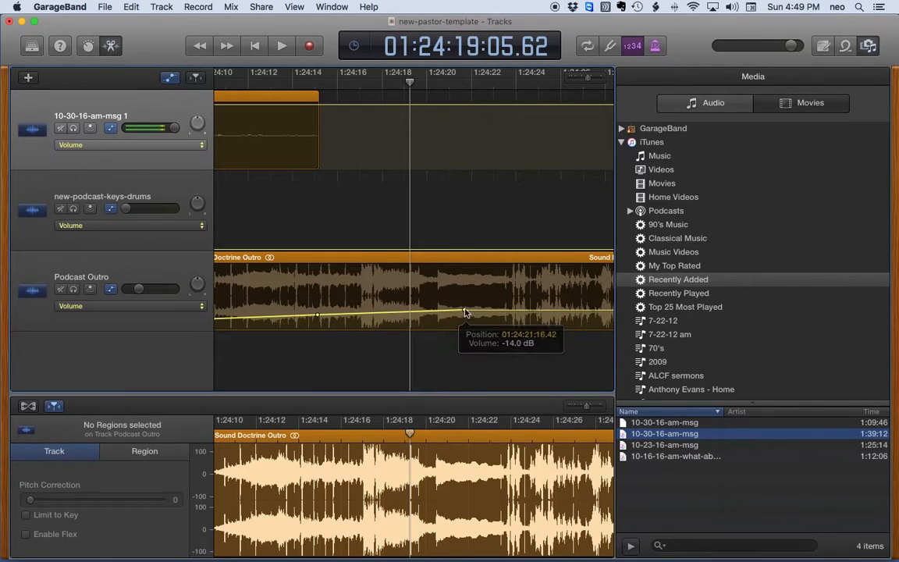
left_click(319, 316)
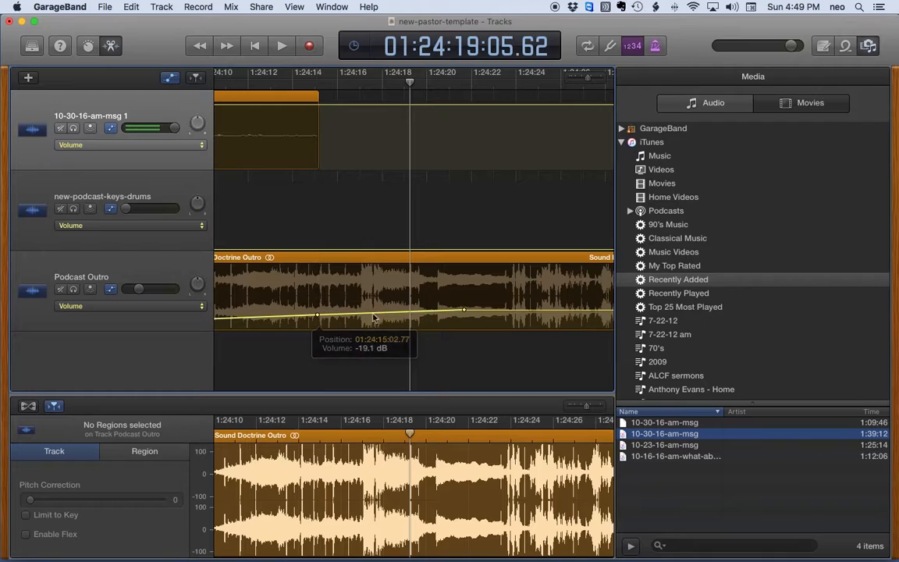
left_click(464, 312)
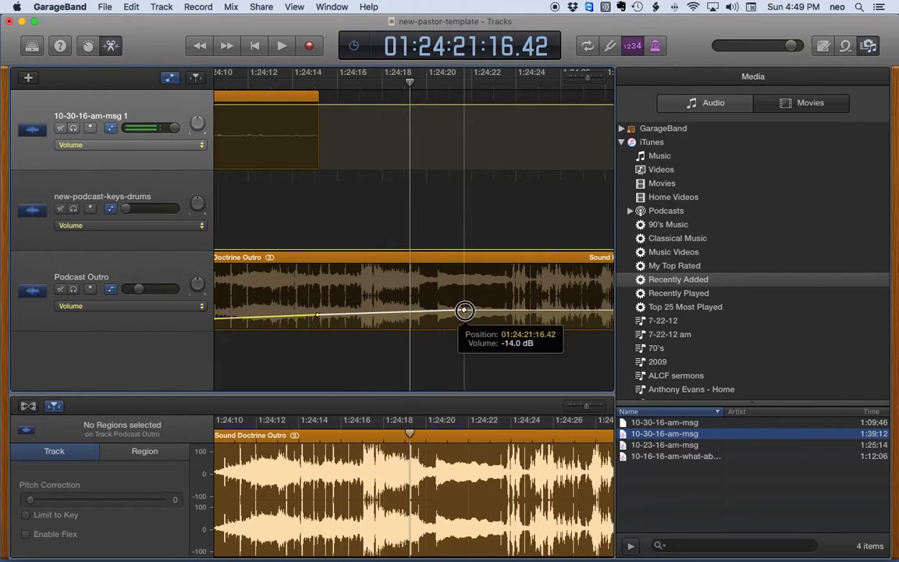
scroll(270, 164, "left", 8)
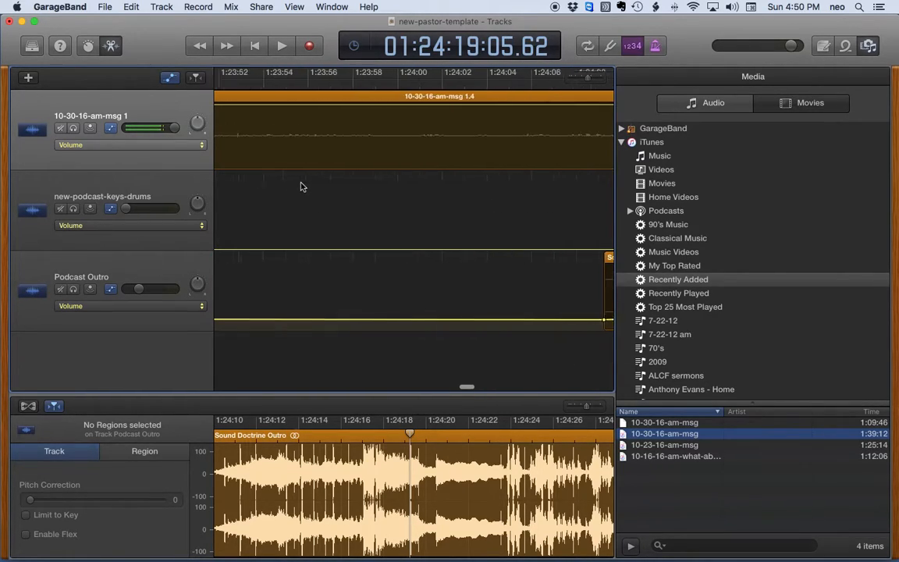
left_click(452, 81)
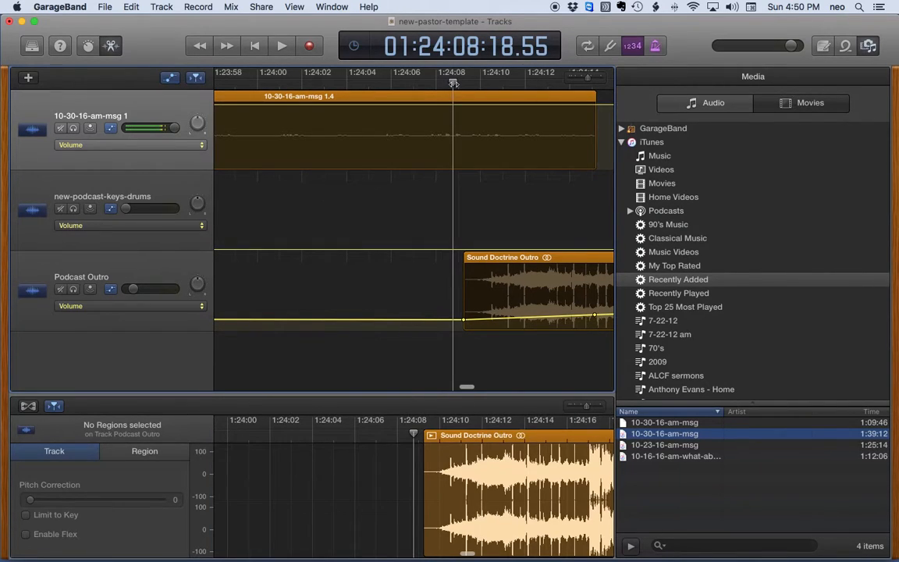
left_click(407, 81)
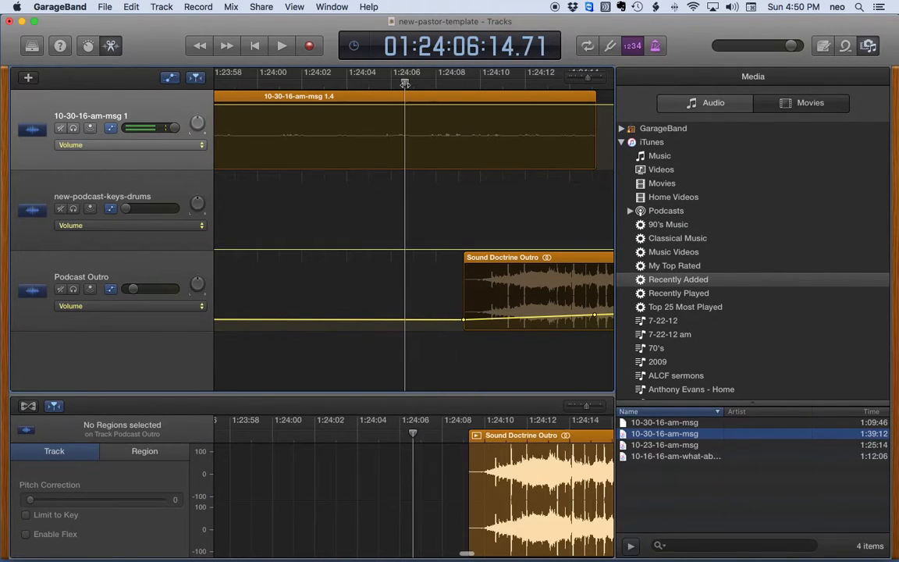
key("space")
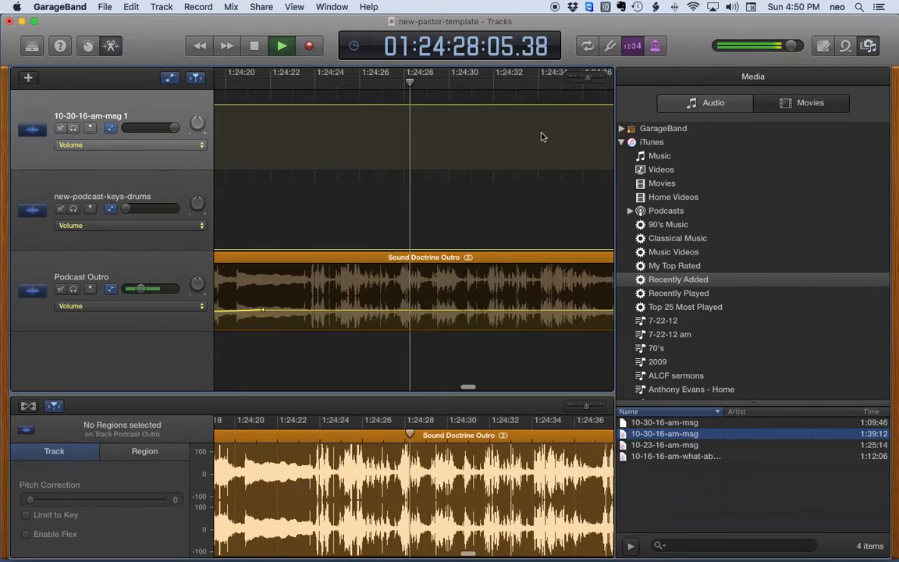
key("space")
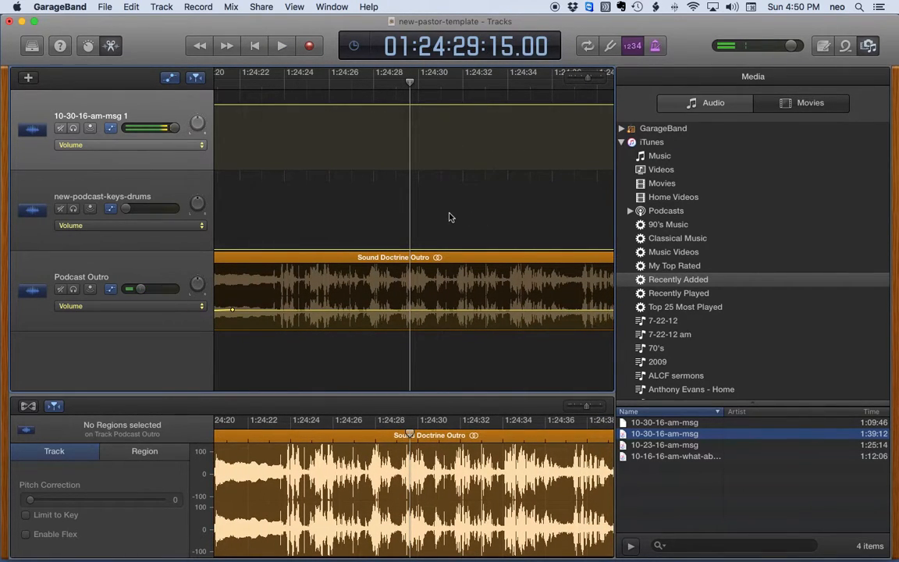
scroll(448, 216, "left", 3)
scroll(442, 213, "left", 5)
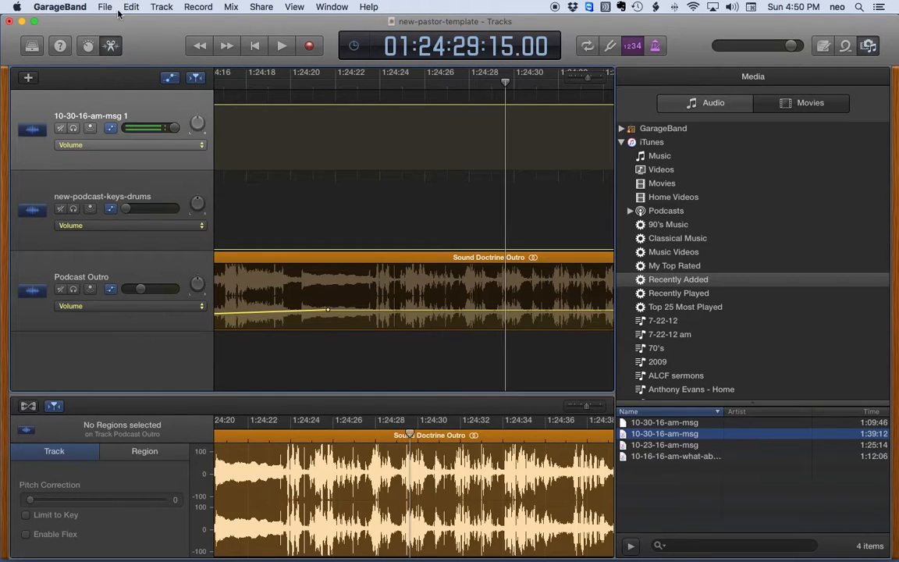
Bring the Dropbox Finder window forward and copy the 10-30-16-am-you-have-to-love-people.doc file name
key("ctrl+Up")
left_click(217, 215)
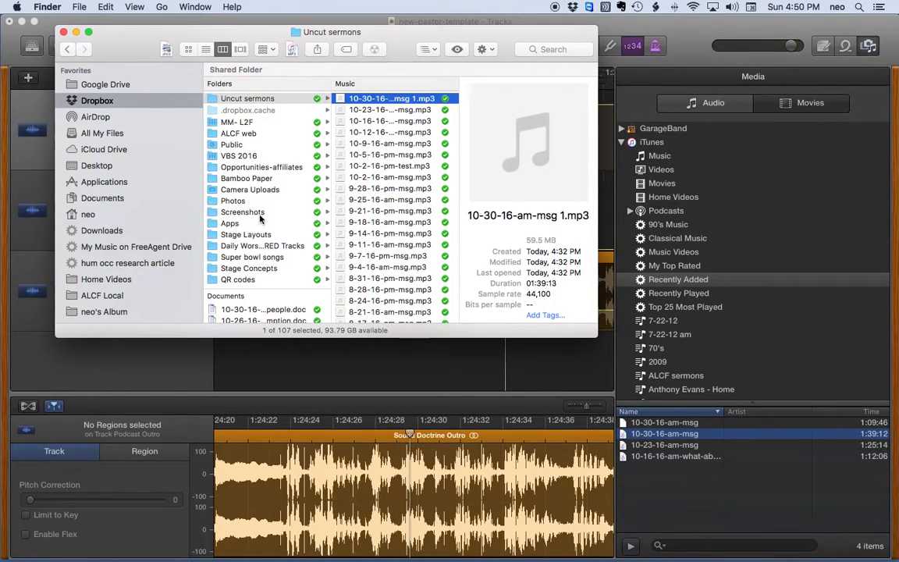
scroll(250, 210, "down", 5)
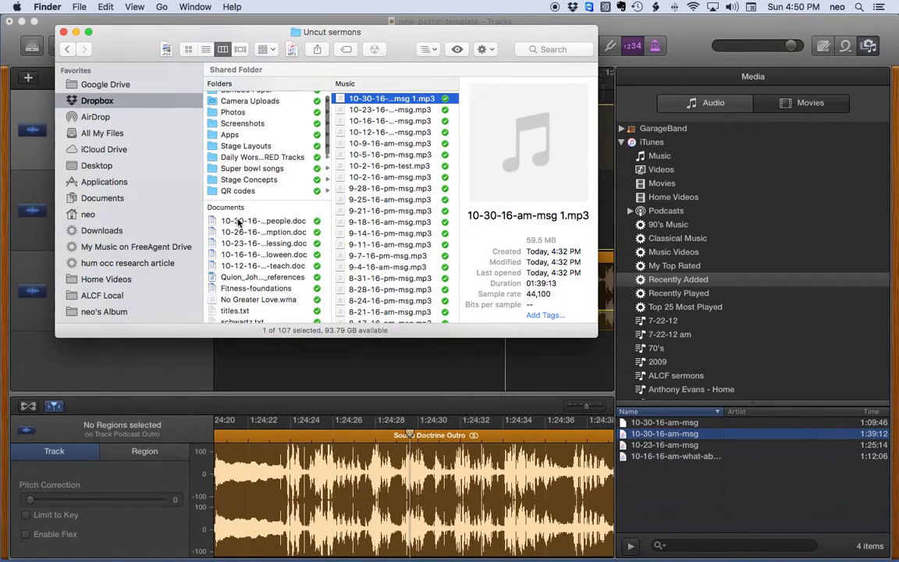
left_click(239, 223)
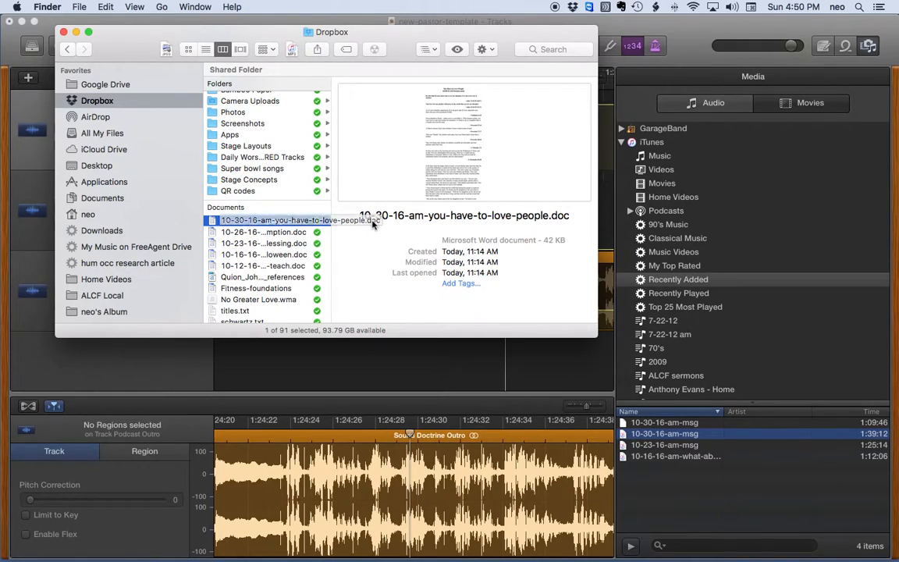
left_click(256, 223)
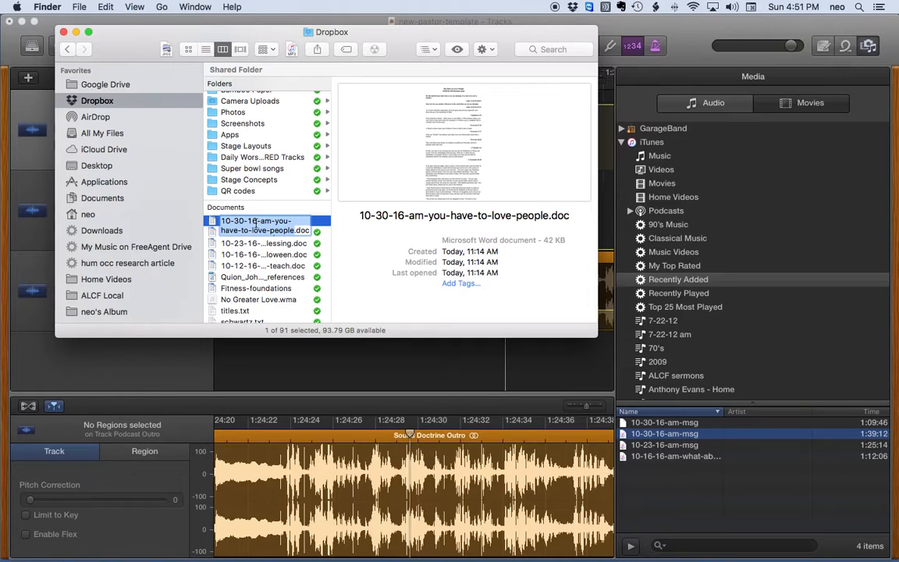
right_click(255, 223)
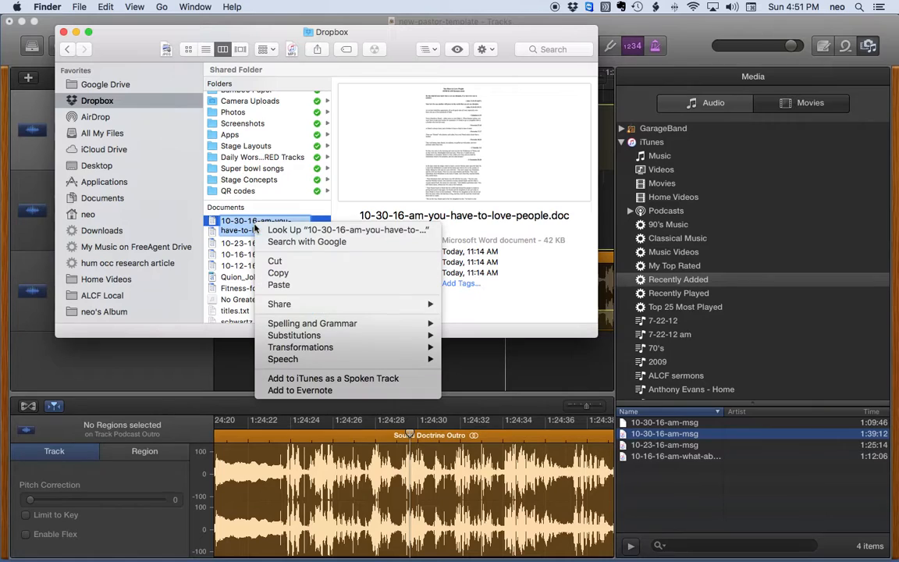
left_click(276, 273)
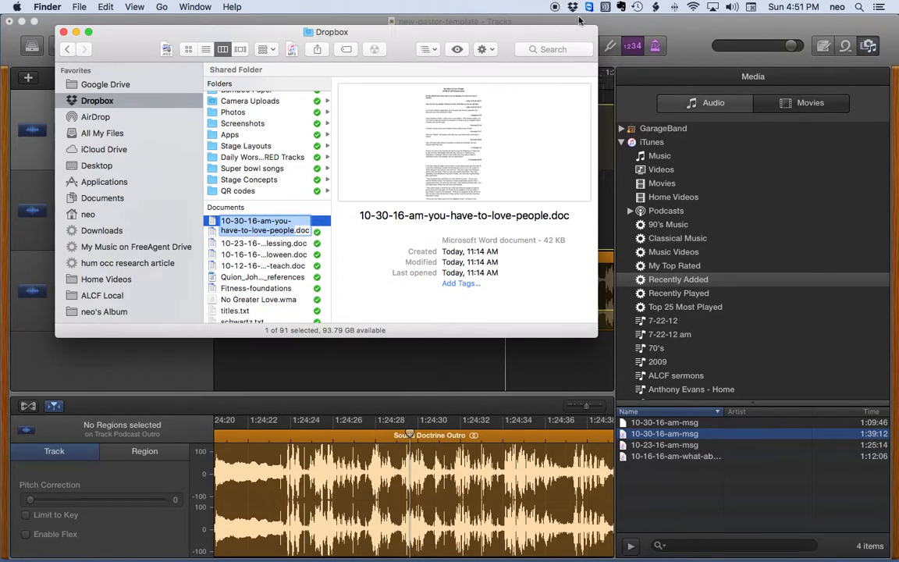
Start Save As in GarageBand and paste 10-30-16-am-you-have-to-love-people as the project name
left_click(393, 21)
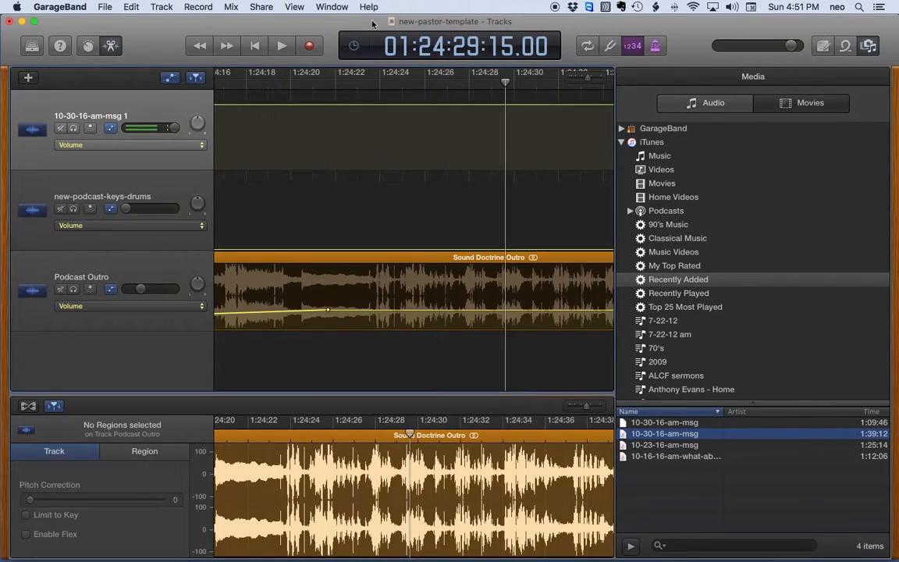
left_click(104, 8)
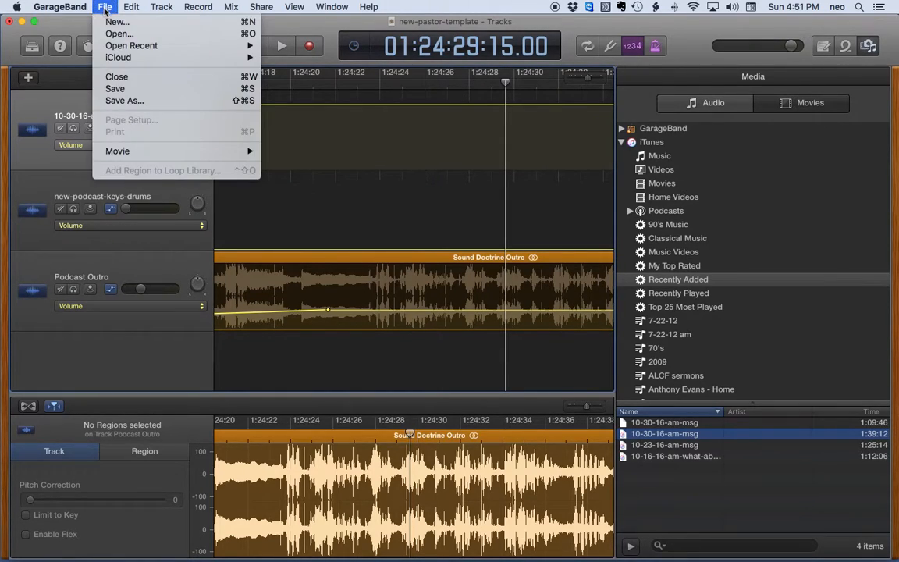
left_click(113, 101)
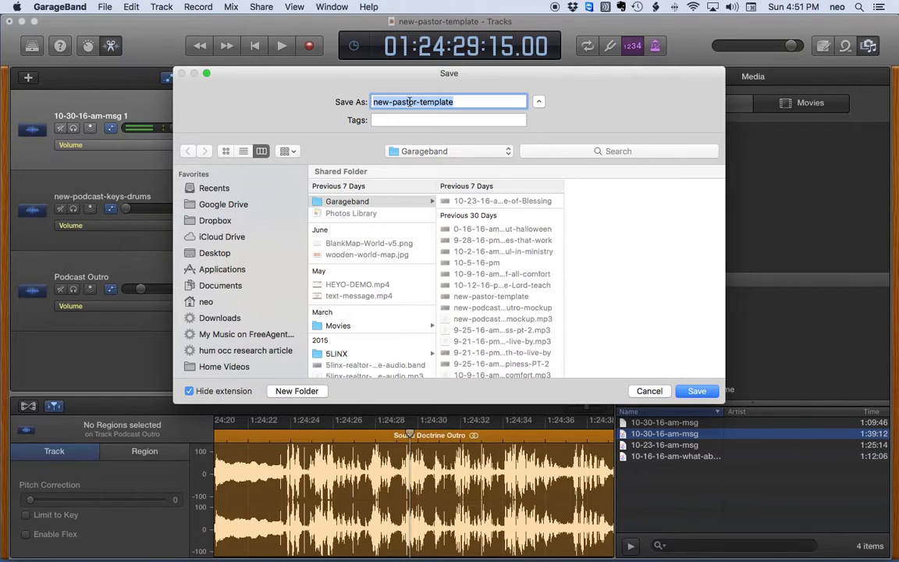
key("super+v")
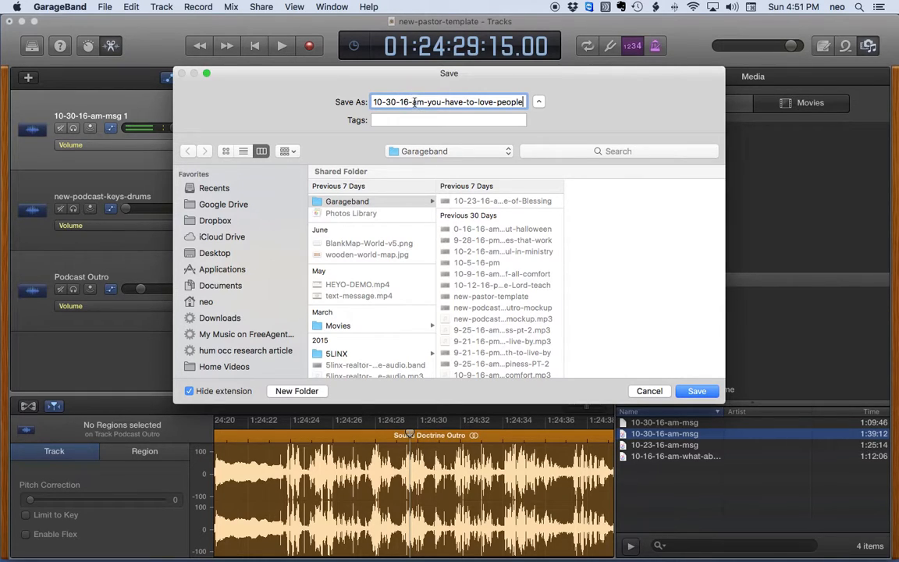
right_click(414, 103)
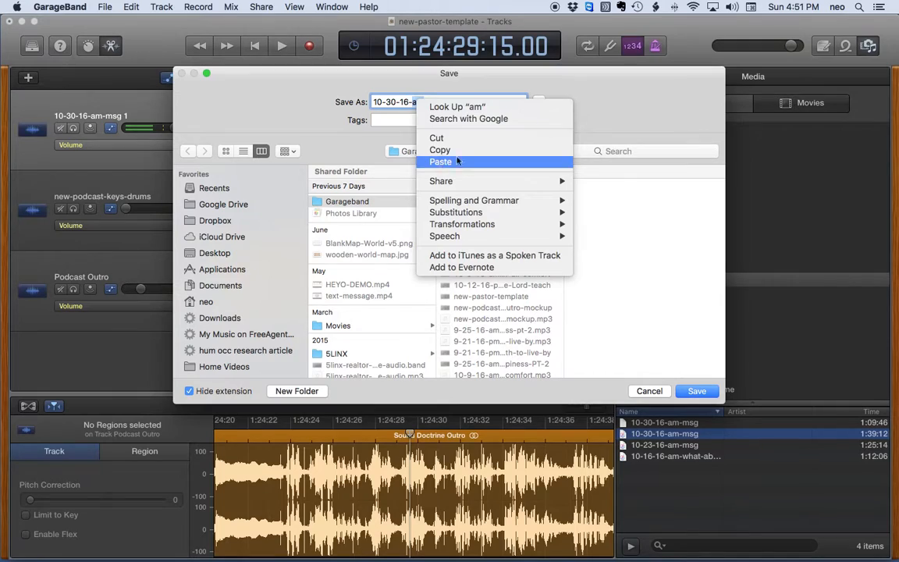
left_click(582, 80)
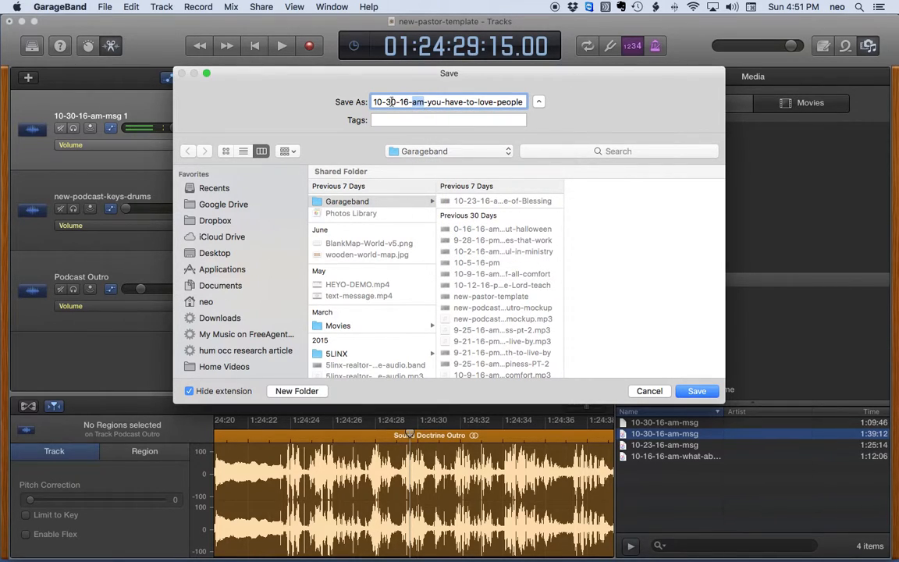
left_click_drag(370, 103, 507, 85)
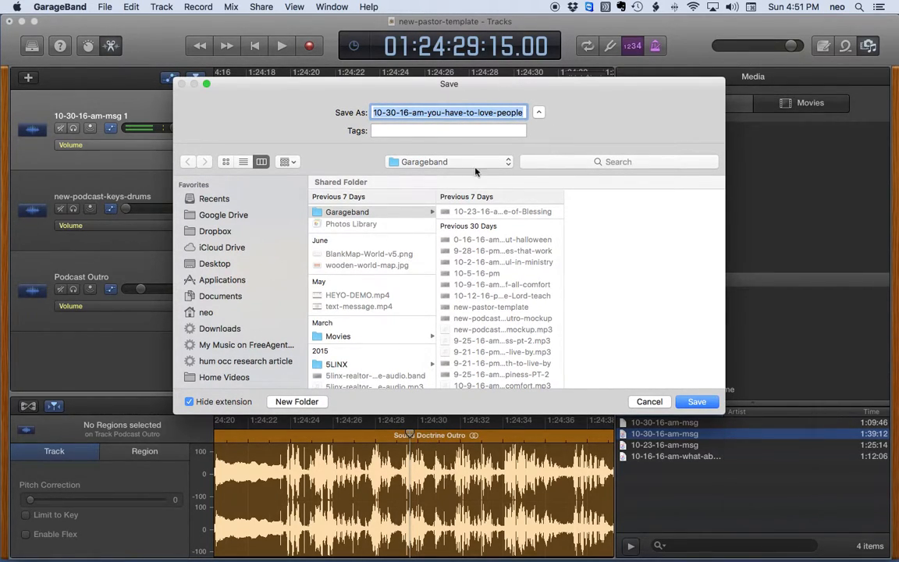
Choose the Garageband folder on the QJ - western digital drive as the save location
left_click(443, 162)
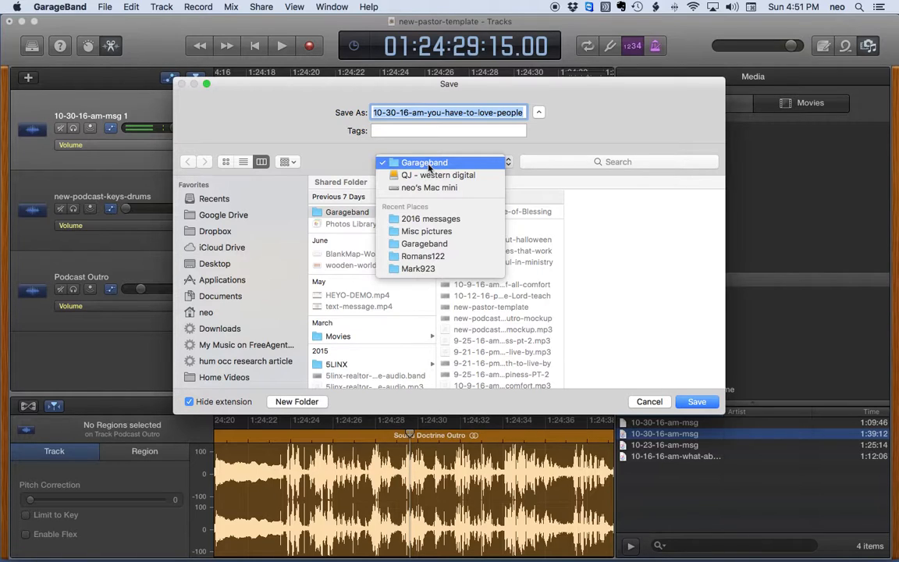
left_click(311, 136)
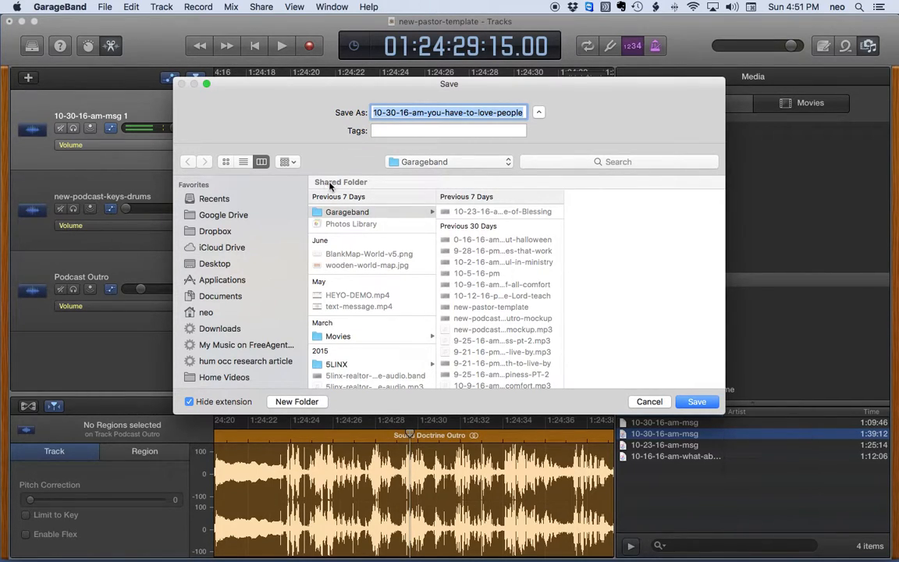
scroll(242, 234, "down", 10)
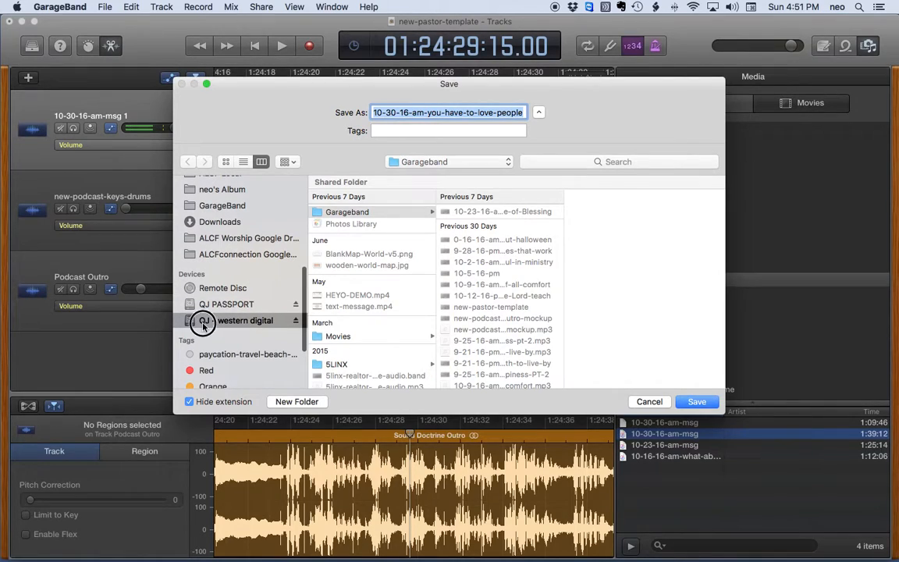
left_click(203, 321)
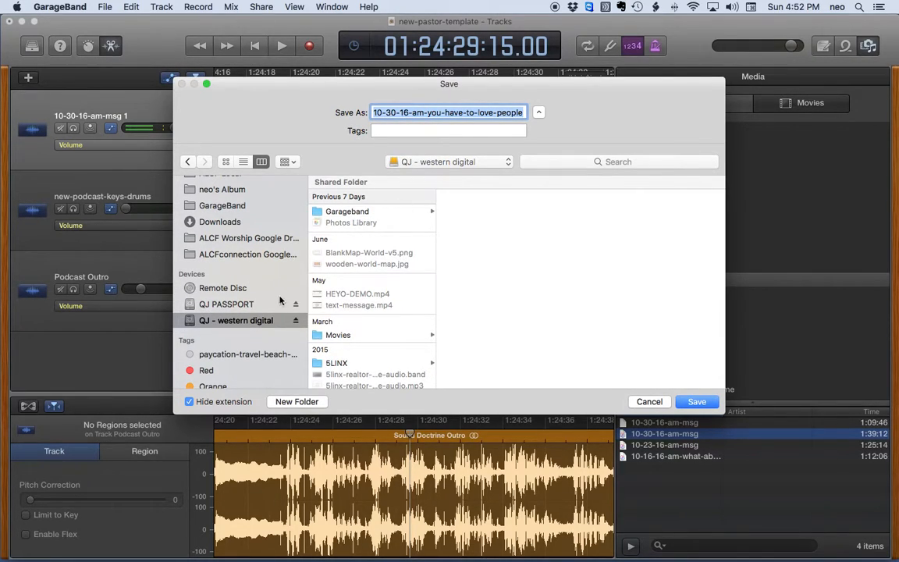
left_click(350, 212)
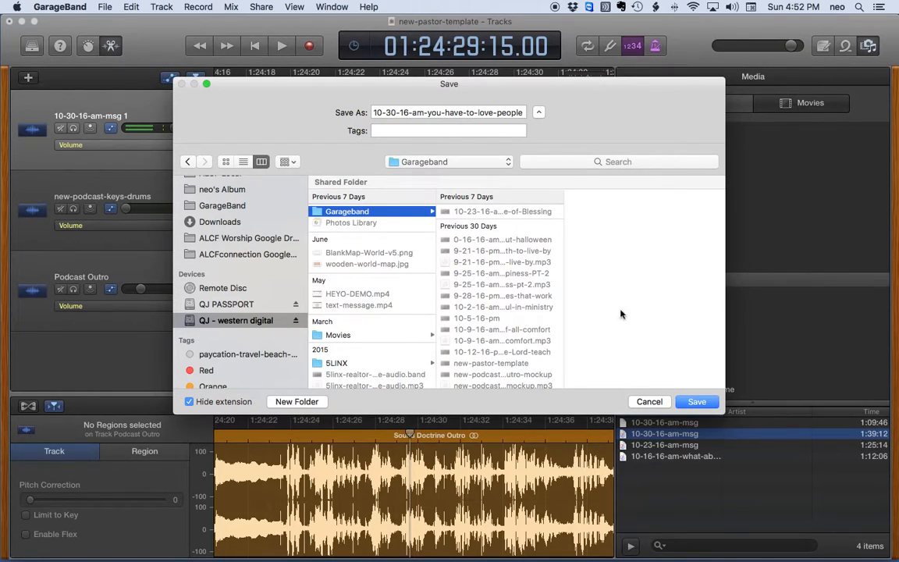
Confirm the save, writing 10-30-16-am-you-have-to-love-people with its audio files to the Garageband folder
left_click(694, 401)
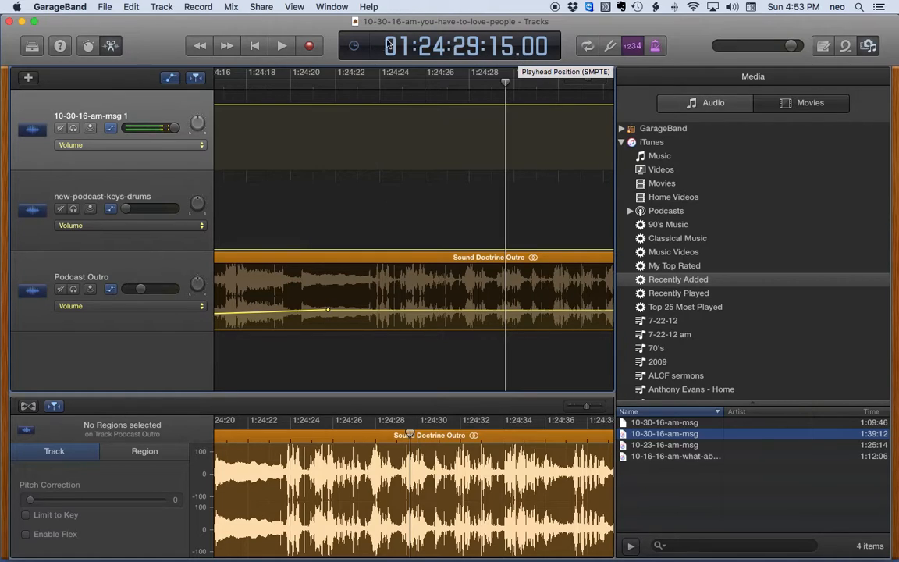
Choose Export Song to Disk from the Share menu, keeping MP3 at Medium Quality (128 kBit/s)
left_click(261, 8)
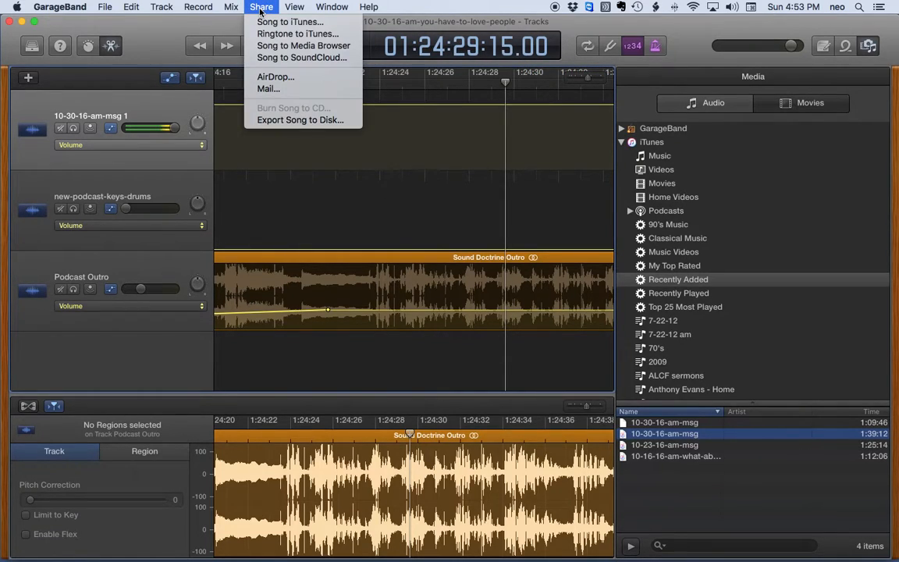
key("Up")
key("Up")
key("Up")
key("Up")
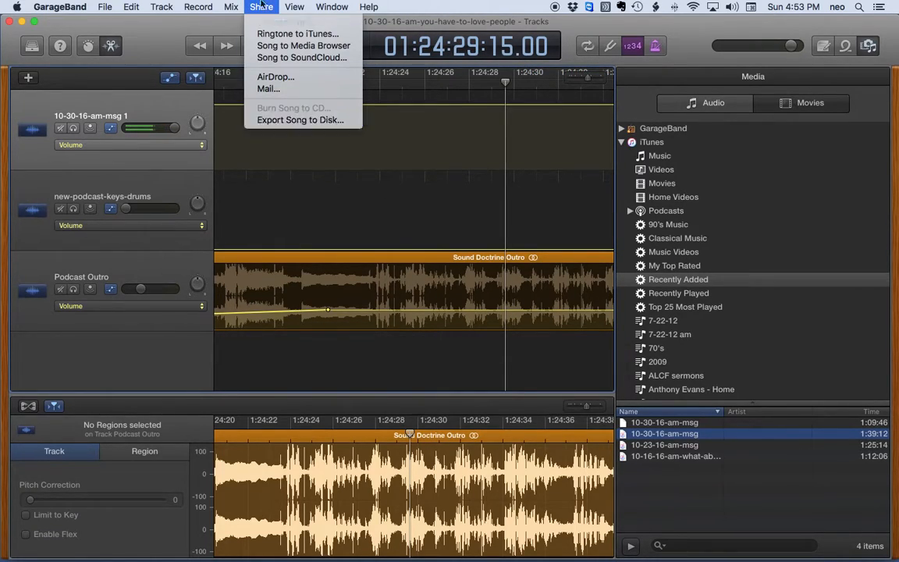
left_click(280, 120)
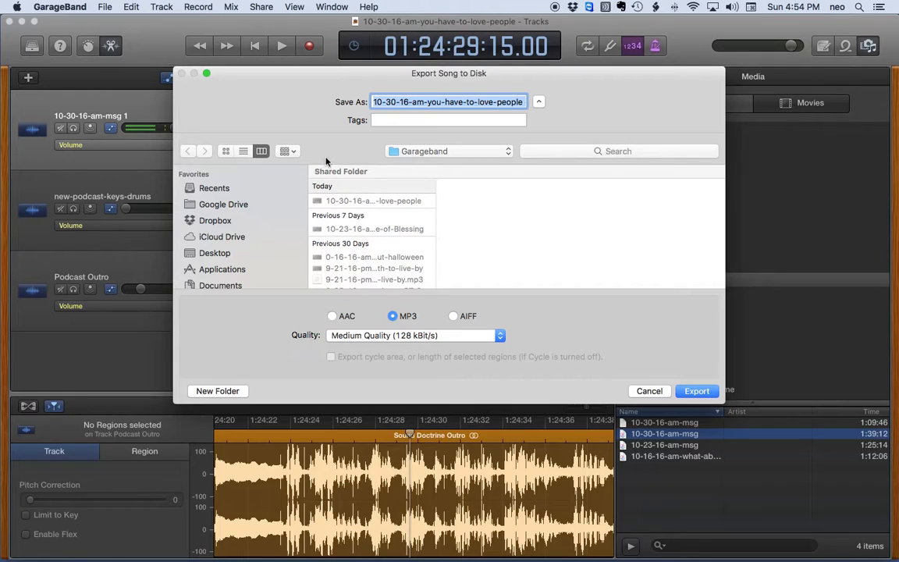
Set the export destination to the Dropbox > Public > 2016 messages folder
left_click(215, 224)
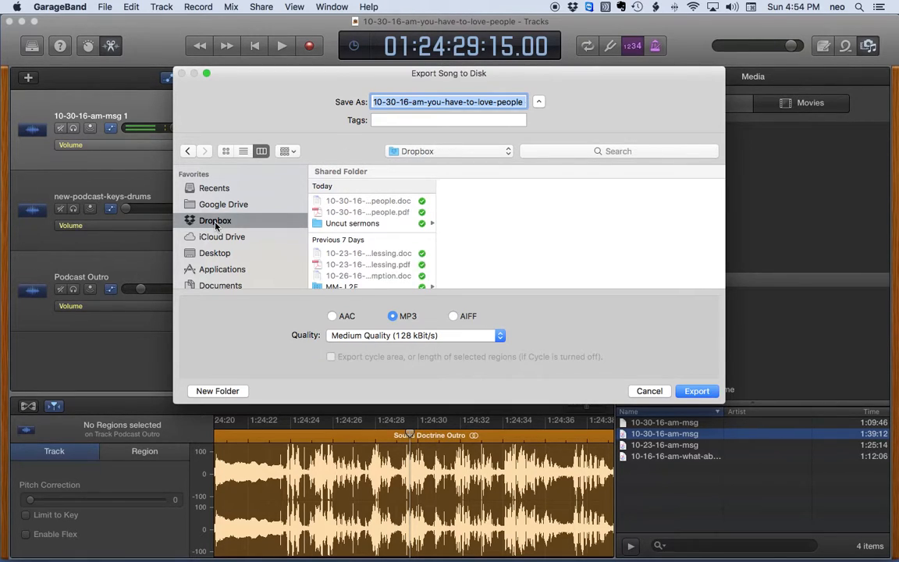
scroll(355, 243, "down", 5)
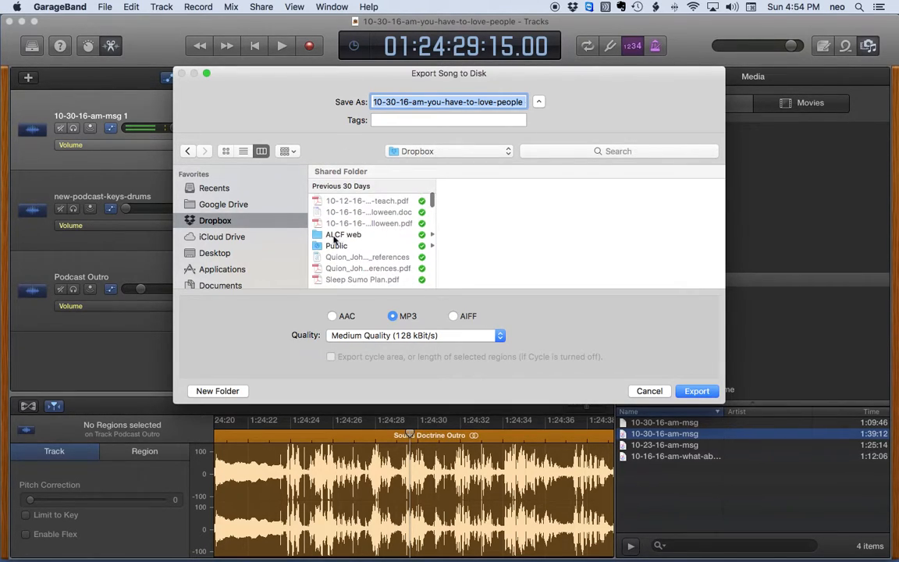
left_click(335, 246)
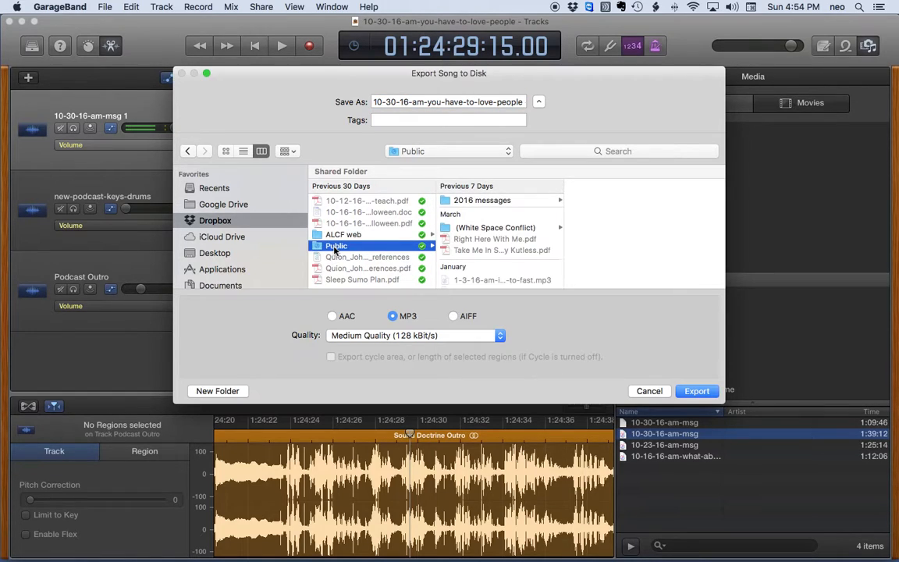
left_click(466, 202)
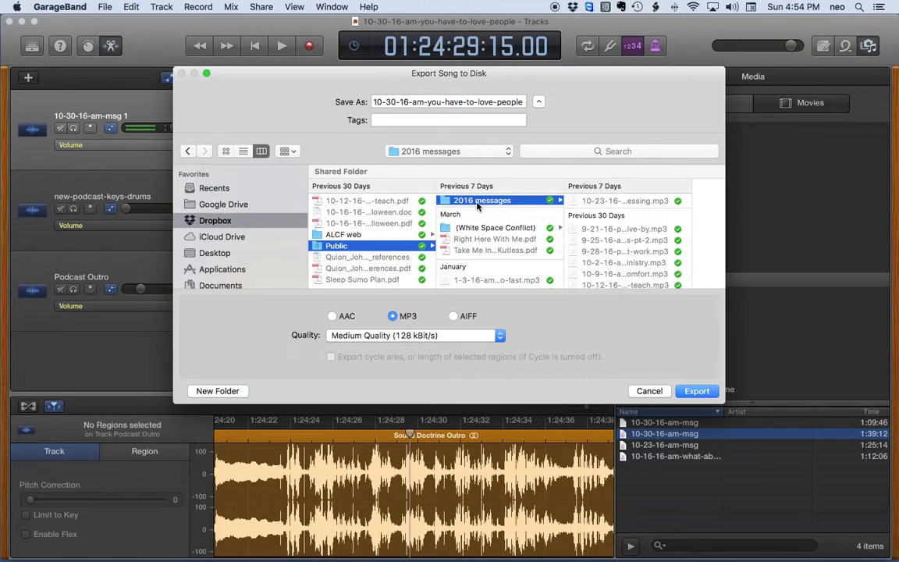
Remove the date suffix so the MP3 is named 10-30-16-am-you-have-to-love-people, and export it
left_click(478, 102)
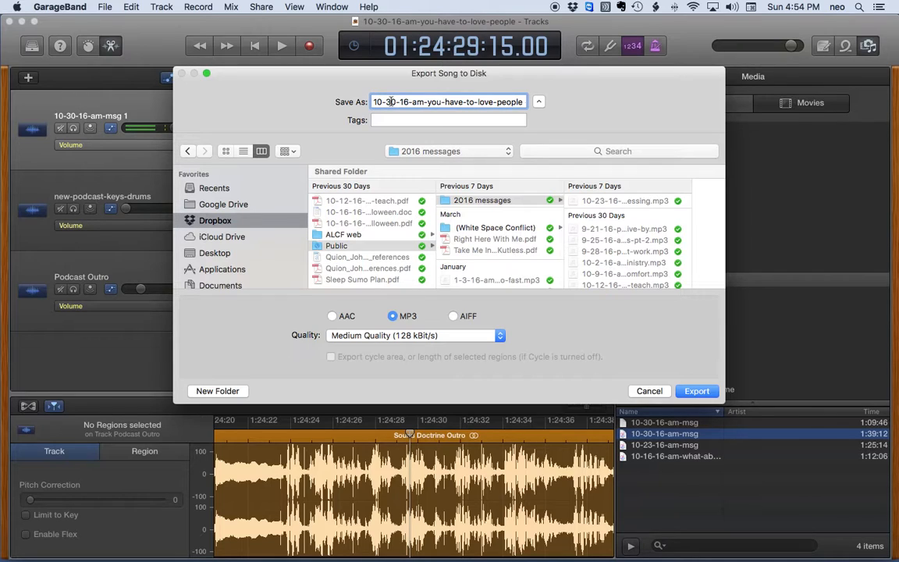
left_click_drag(374, 102, 531, 103)
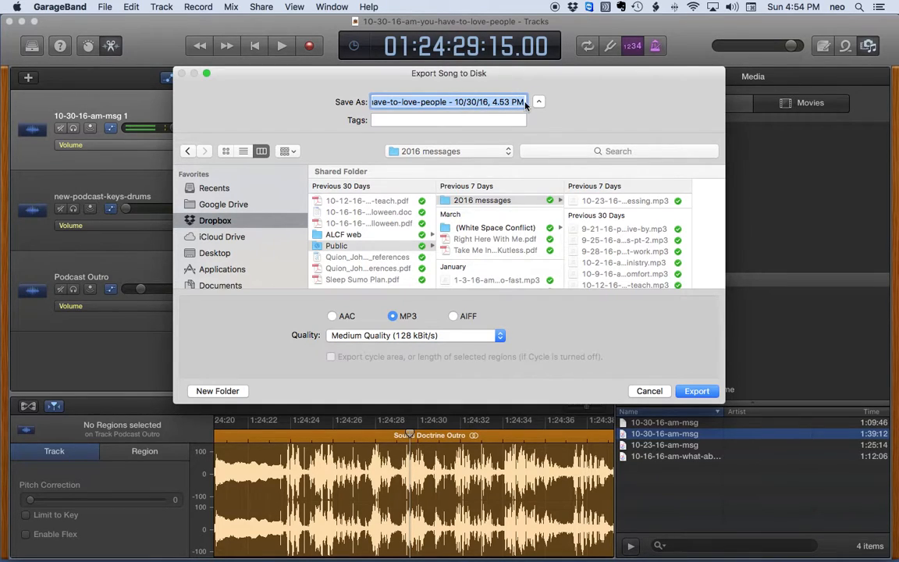
left_click(525, 102)
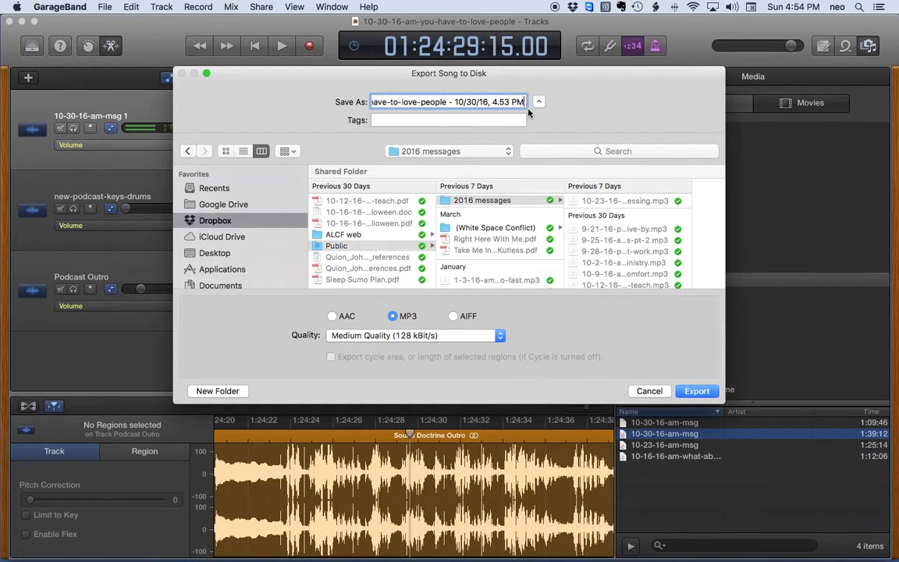
key("BackSpace")
key("BackSpace")
key("BackSpace")
key("BackSpace")
key("BackSpace")
key("BackSpace")
key("BackSpace")
key("BackSpace")
key("BackSpace")
key("BackSpace")
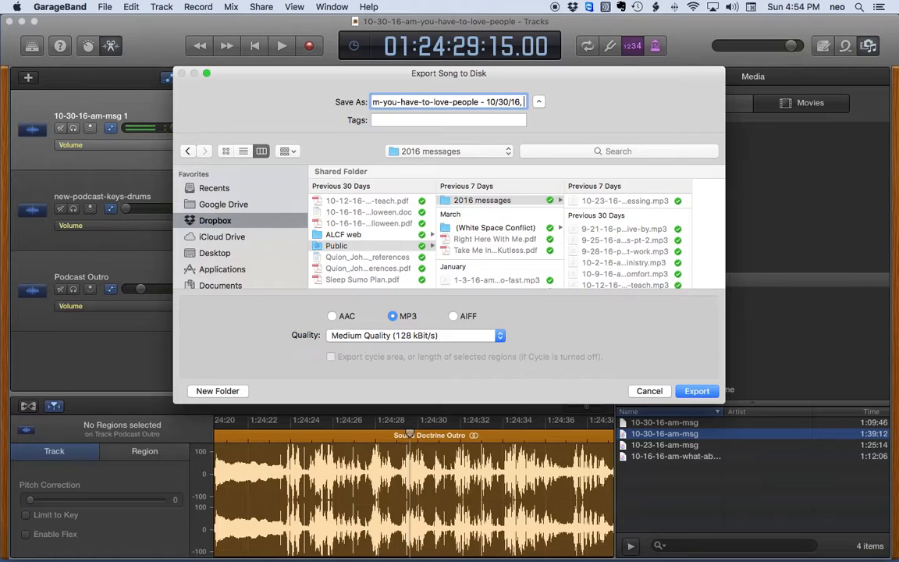
key("BackSpace")
key("BackSpace")
key("BackSpace")
key("BackSpace")
key("BackSpace")
key("BackSpace")
key("BackSpace")
key("BackSpace")
key("BackSpace")
key("BackSpace")
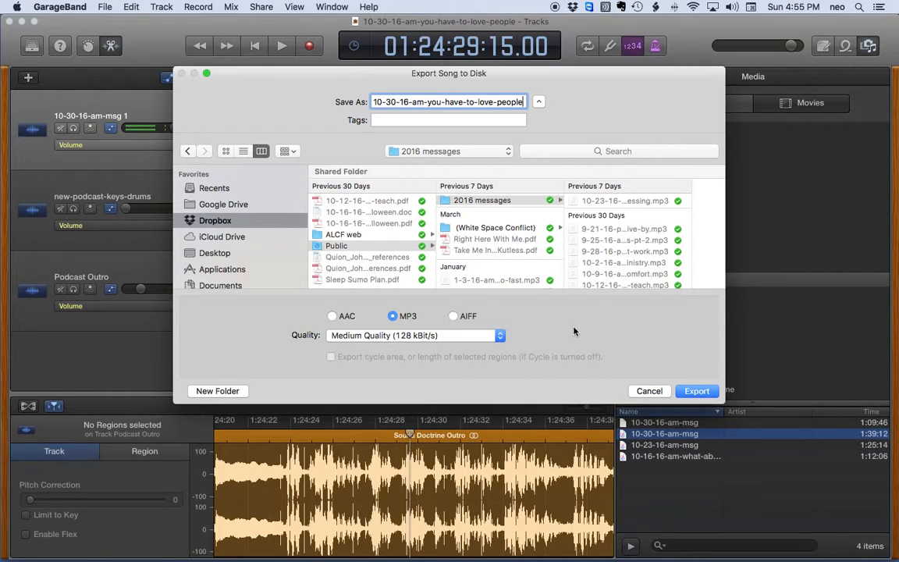
key("Return")
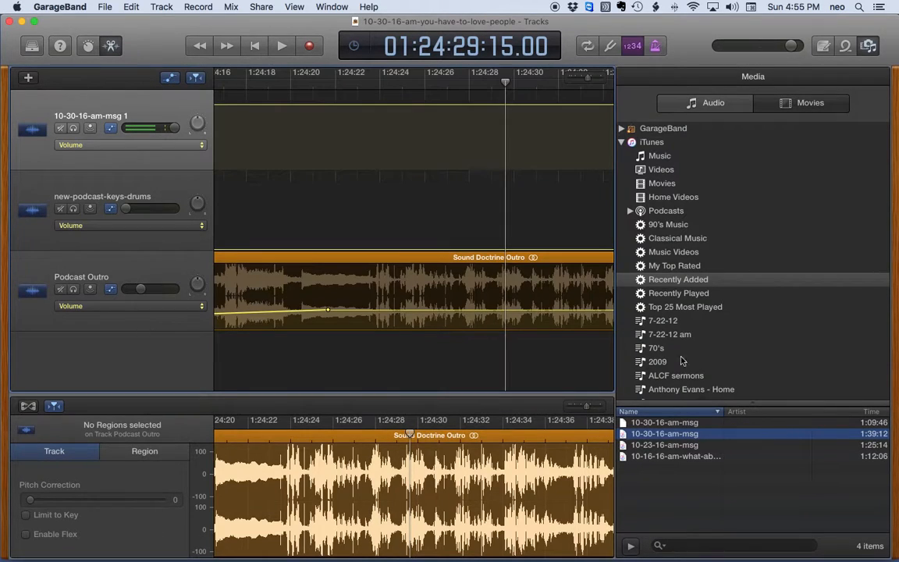